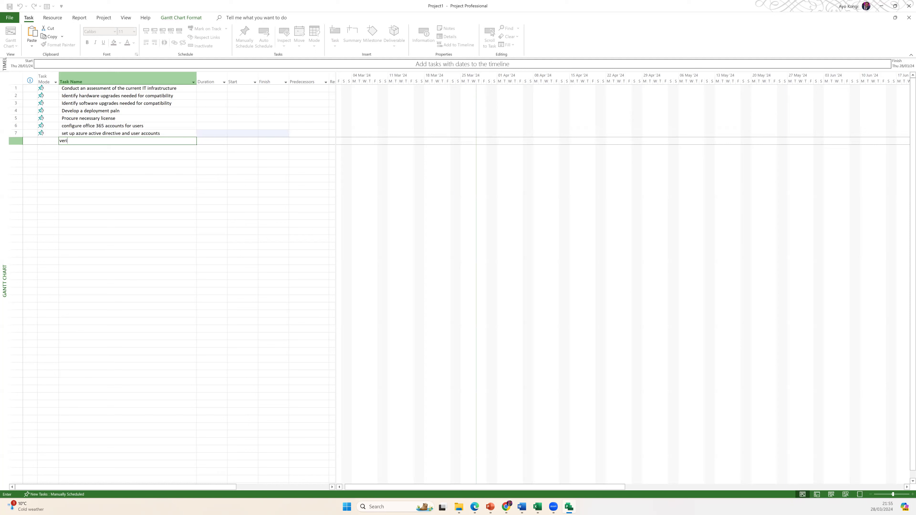
- Complete the eighth task name so it reads "verify domain ownership"
text(doma)
text(ain )
text(ownersh)
text(ip and)
key(BackSpace)
key(BackSpace)
key(BackSpace)
key(Return)
- Add the tasks "prepare network infrastructure" and "select a pilot gorup for laptops" as rows 9 and 10
text(prepare net)
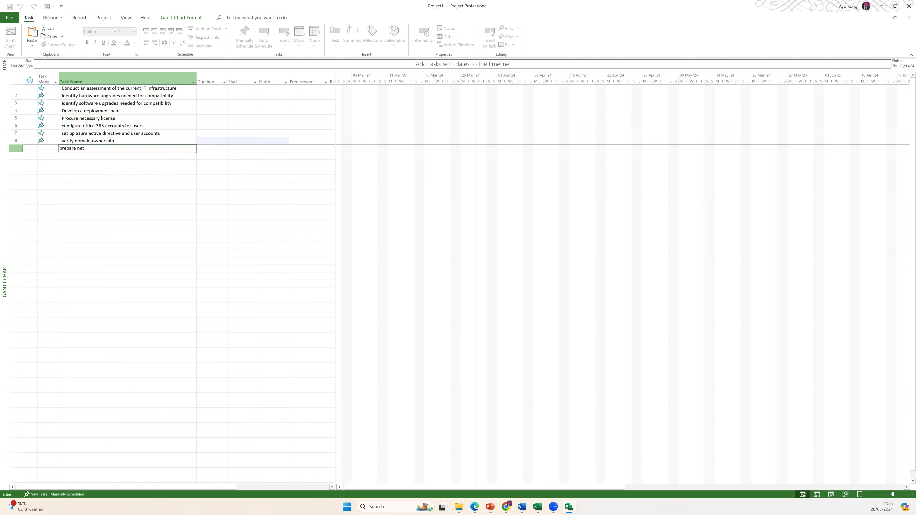
text(work infrastructure)
key(Return)
text(select a )
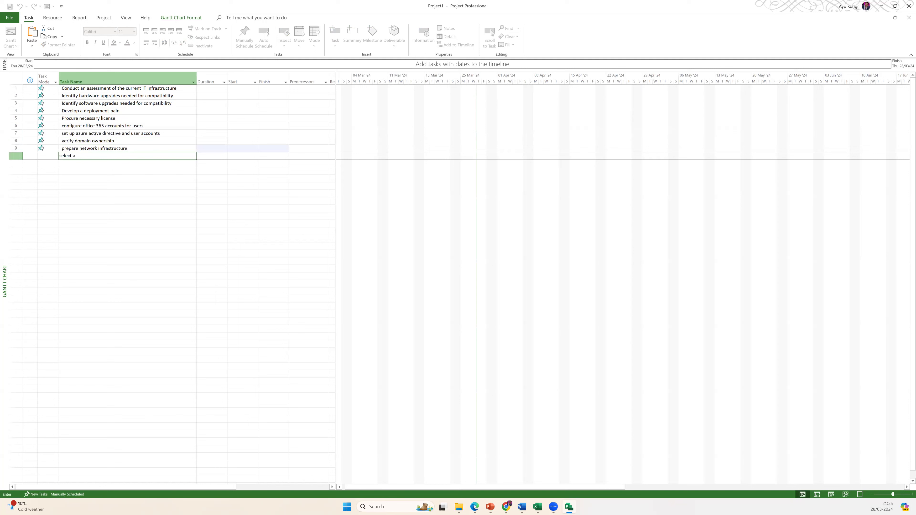
text(pilot gorup for laptops)
key(Return)
- Add "install office 365 application on pilot" as the eleventh task
text(in)
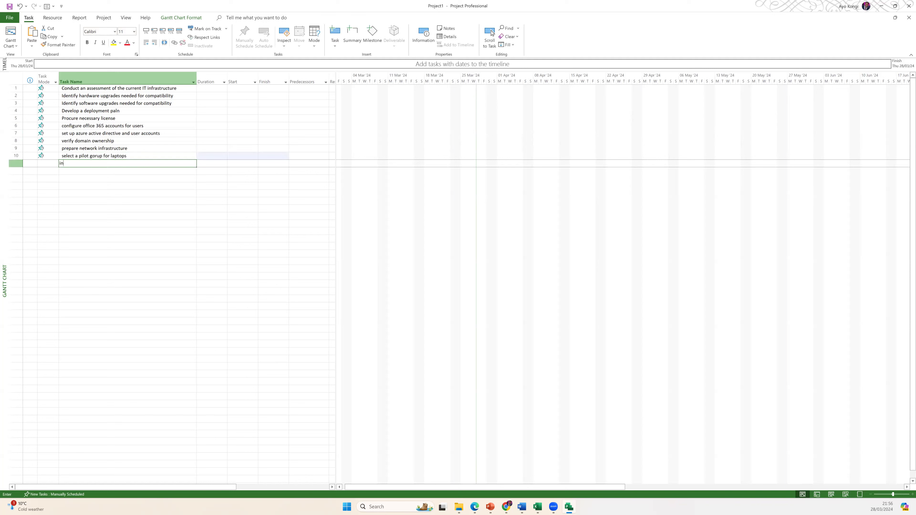
text(stall office )
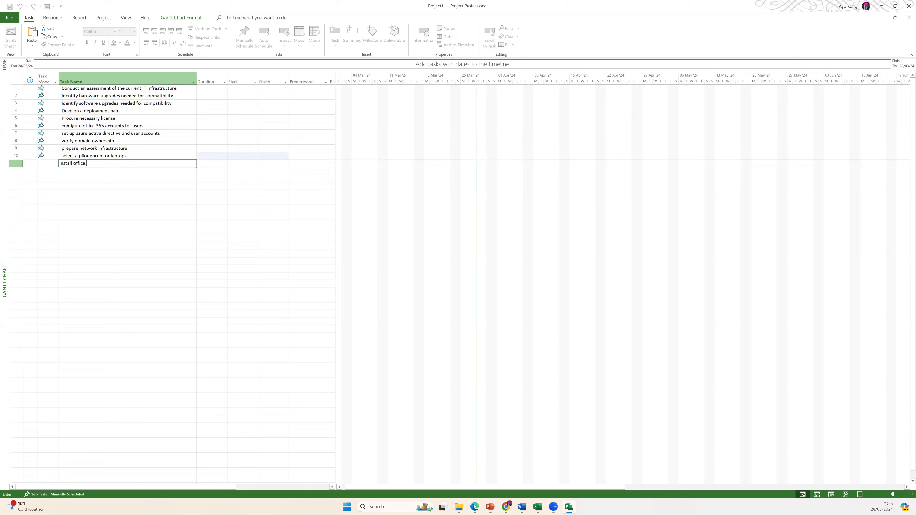
text(365 aplica)
key(BackSpace)
key(BackSpace)
key(BackSpace)
text(plication on pilot)
key(Return)
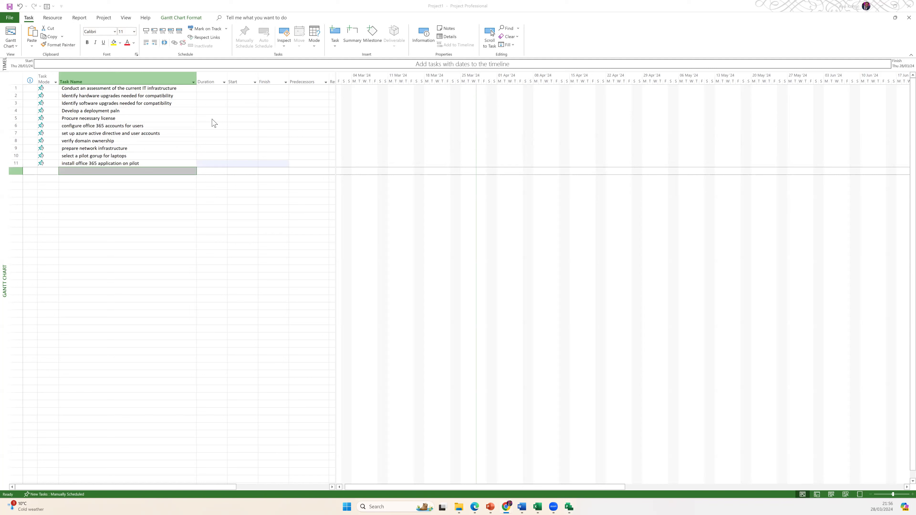
click(131, 112)
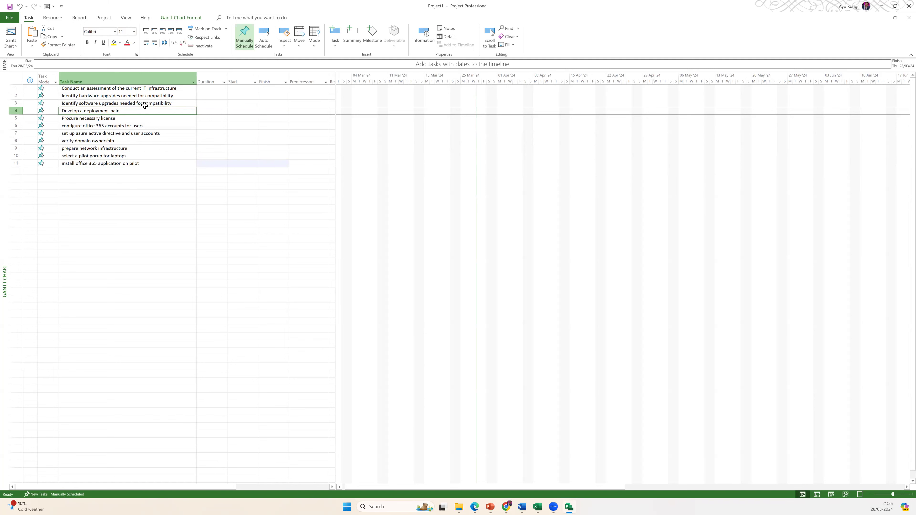
click(137, 88)
drag(137, 88, 163, 226)
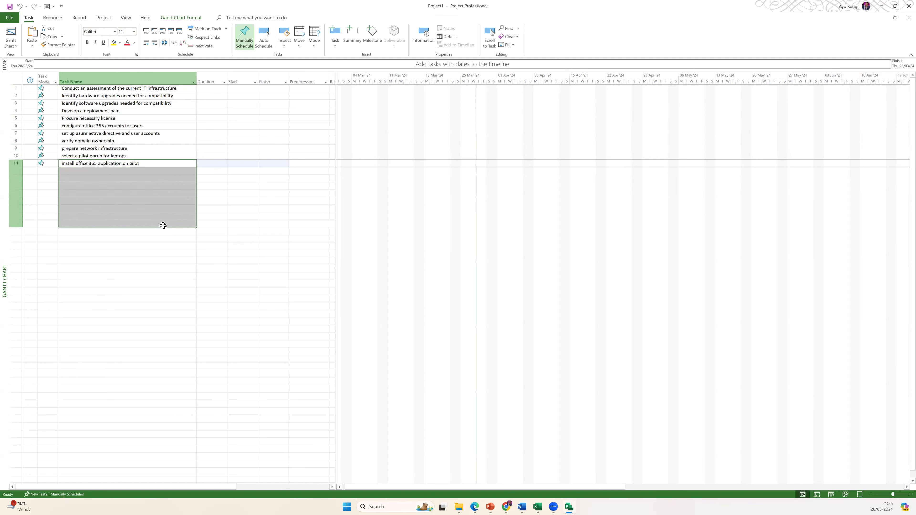
click(136, 171)
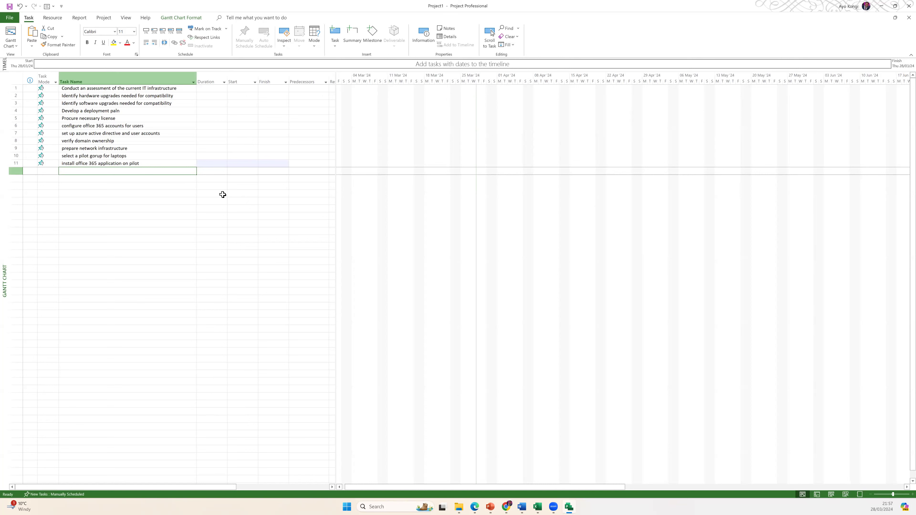
- Set the first task's mode to Auto Scheduled and fill that mode down through task 11
click(45, 72)
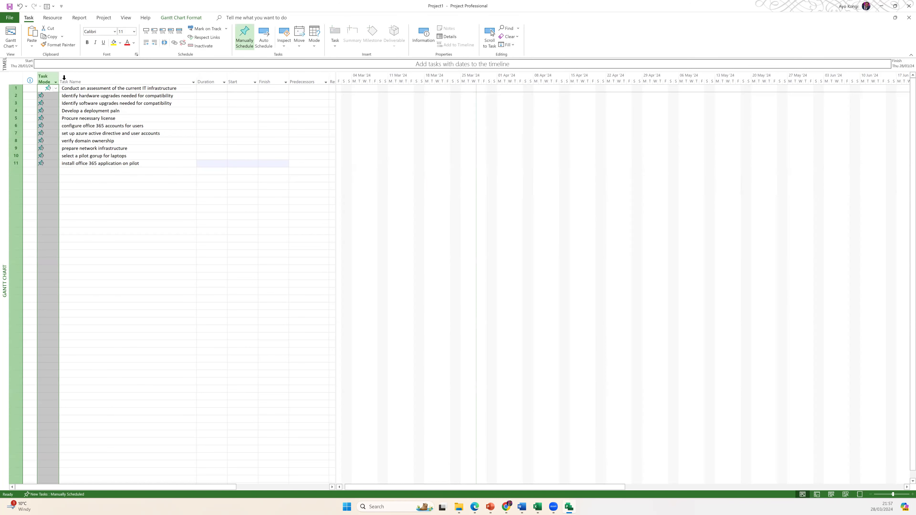
double_click(53, 88)
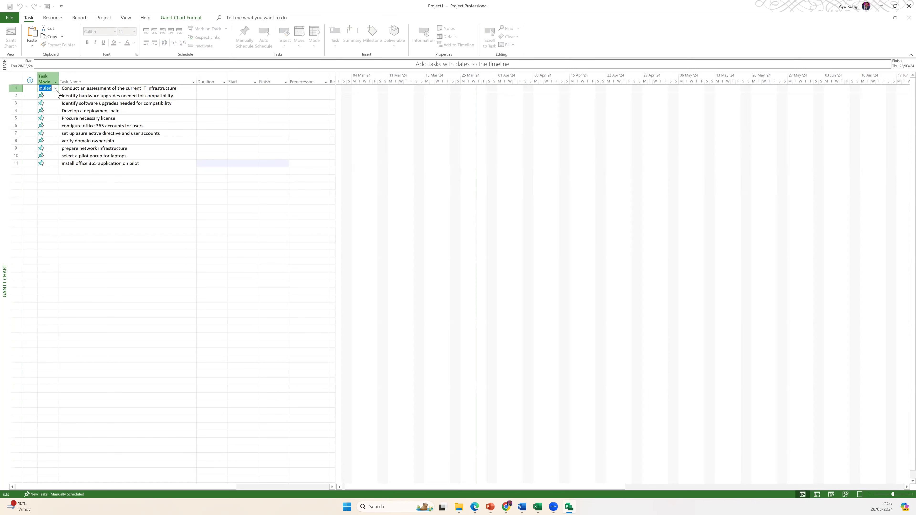
click(56, 88)
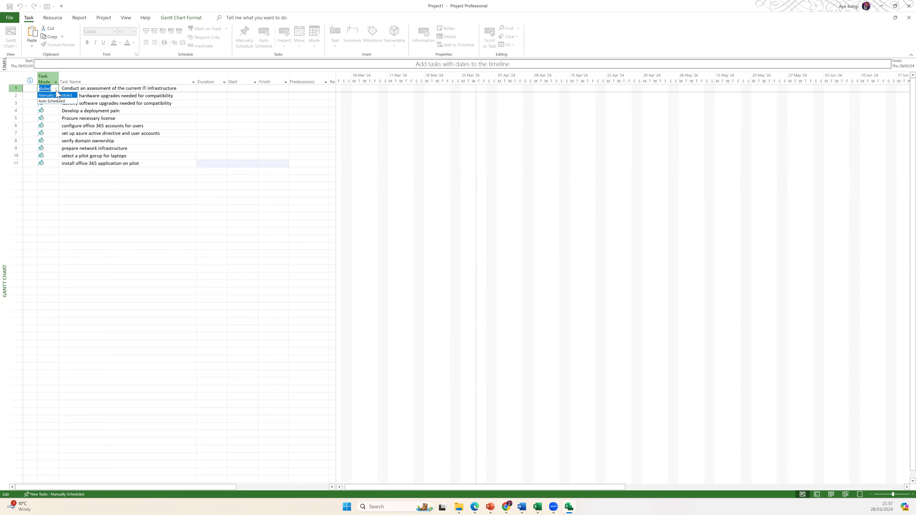
click(60, 101)
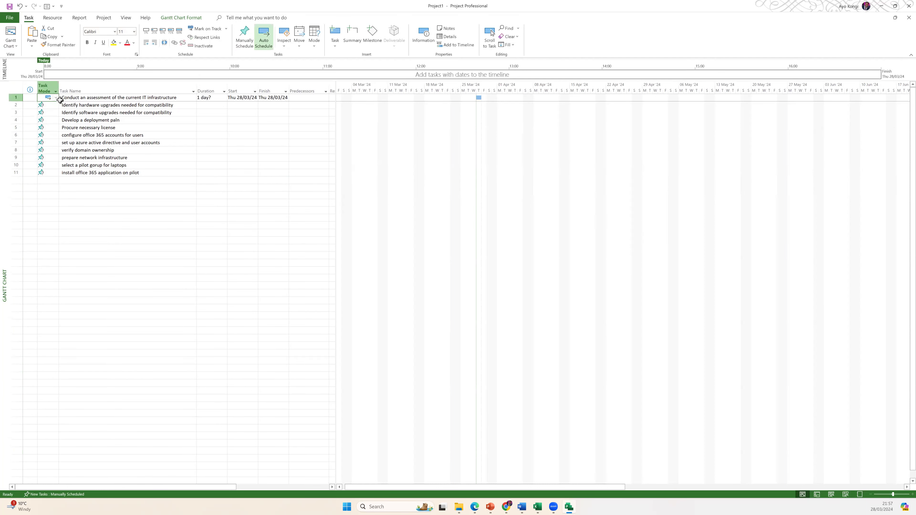
drag(58, 101, 59, 176)
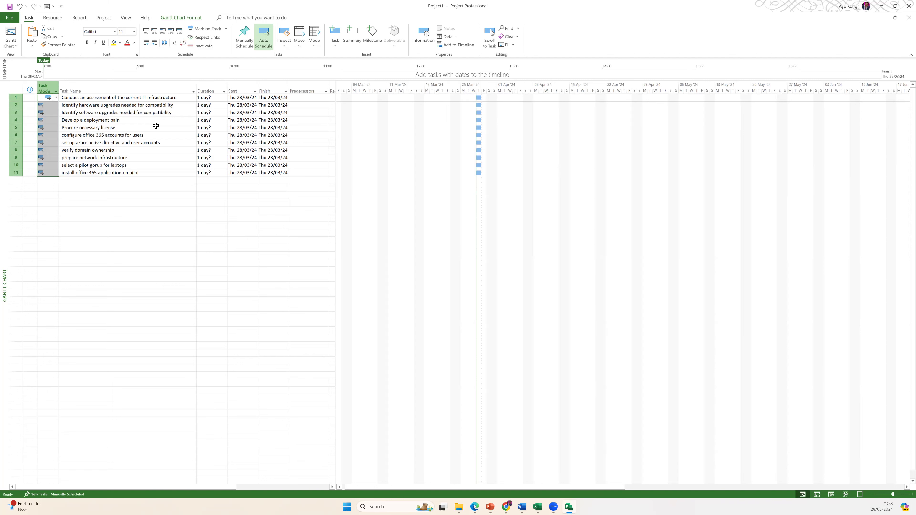
click(42, 105)
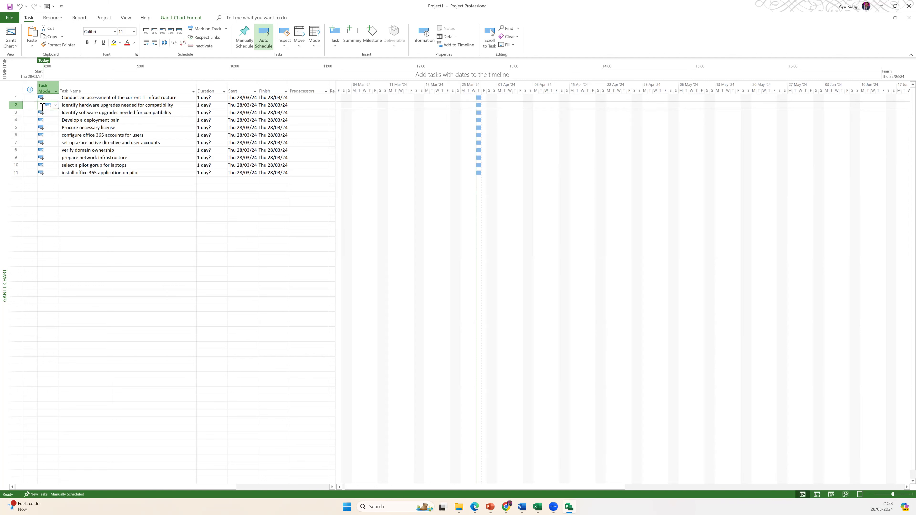
click(49, 121)
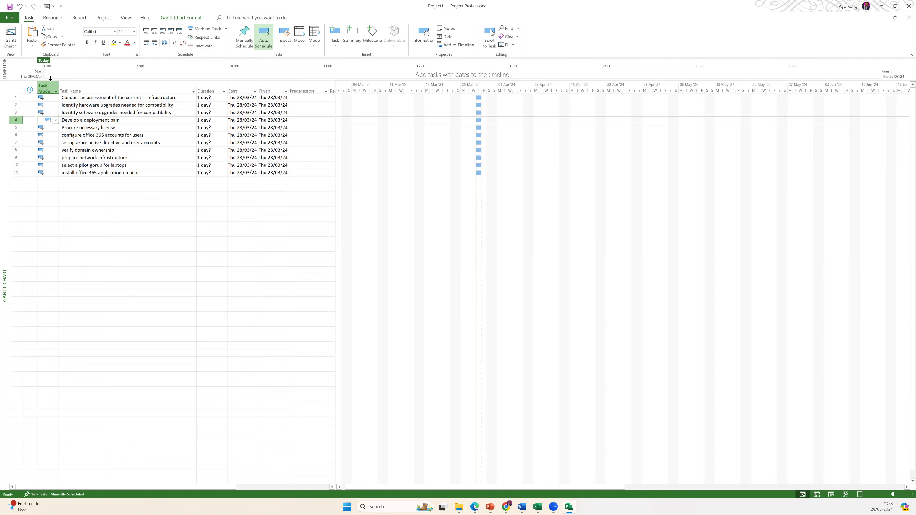
click(56, 92)
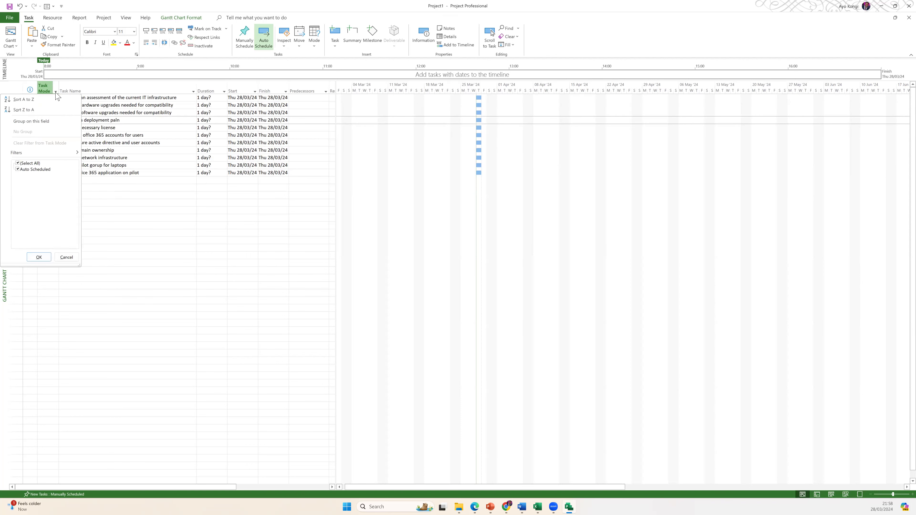
click(52, 85)
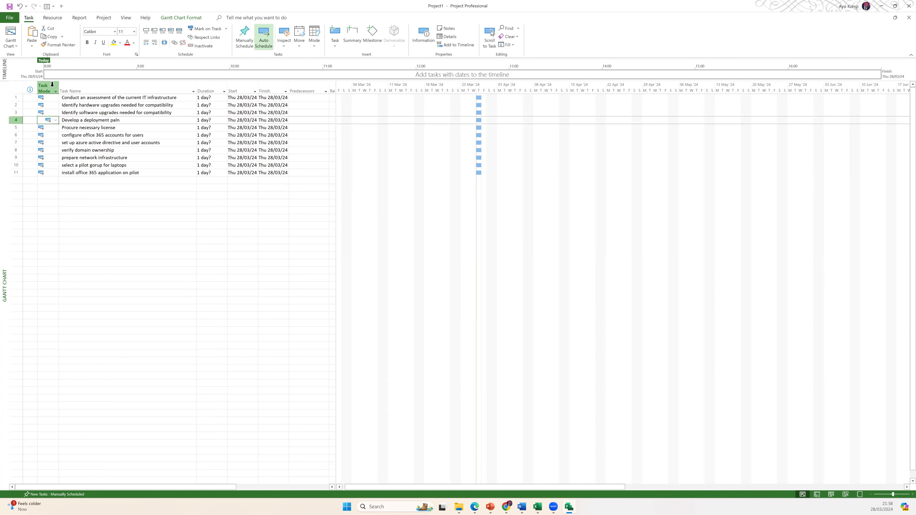
- Choose Auto Scheduled as the second task's mode and fill it down through task 11
click(49, 98)
click(56, 99)
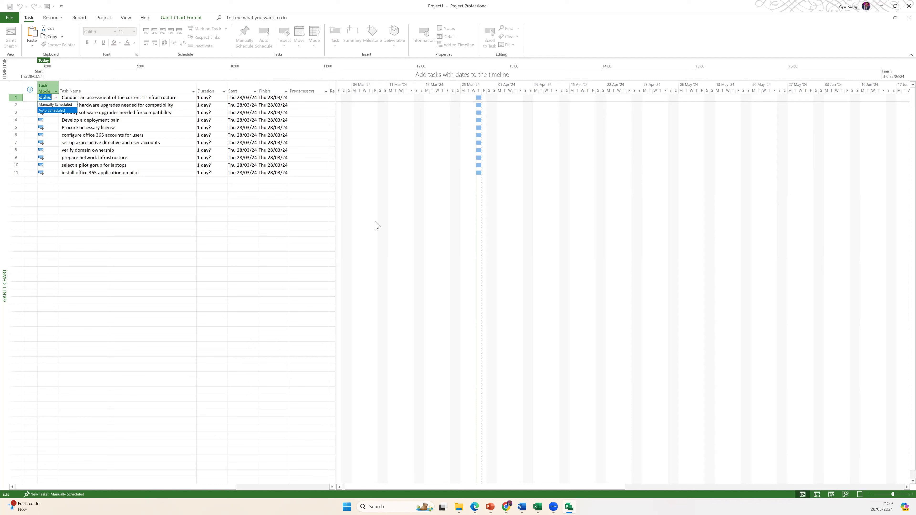
click(47, 117)
click(55, 105)
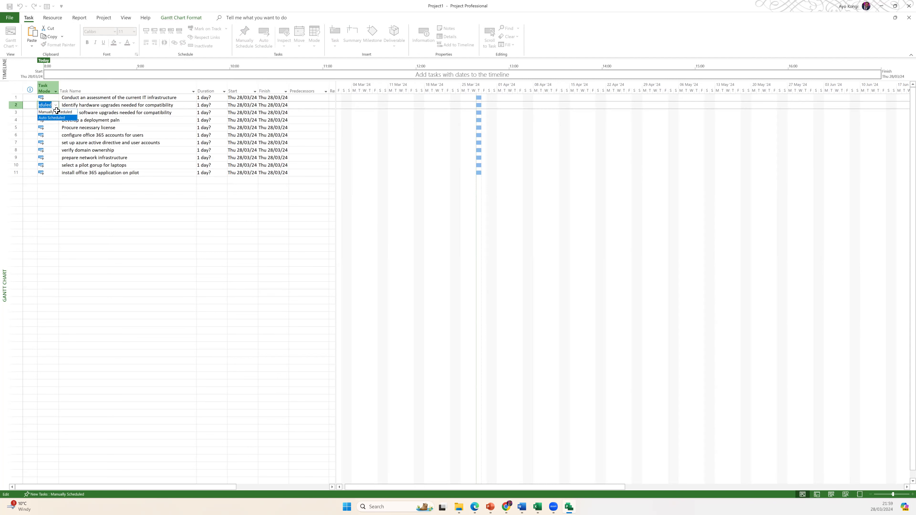
click(55, 117)
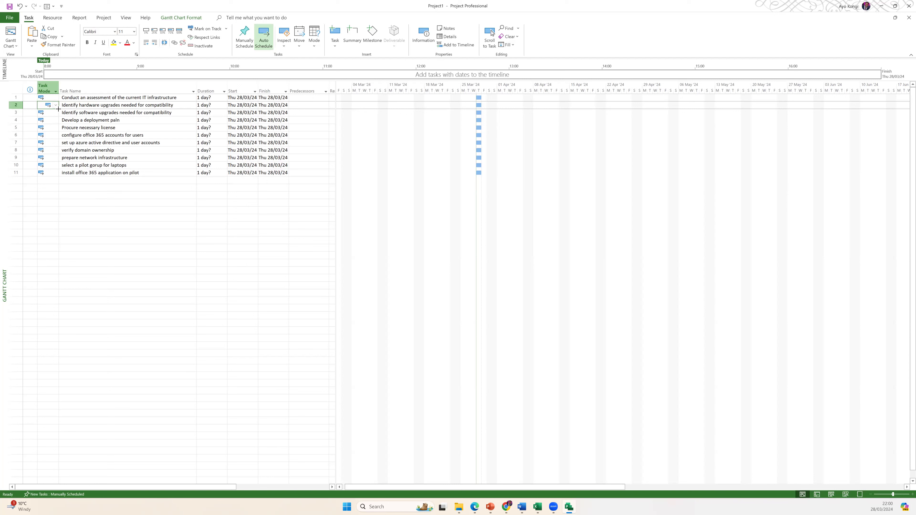
mouse_move(59, 143)
mouse_down()
mouse_move(57, 188)
mouse_move(56, 178)
mouse_up()
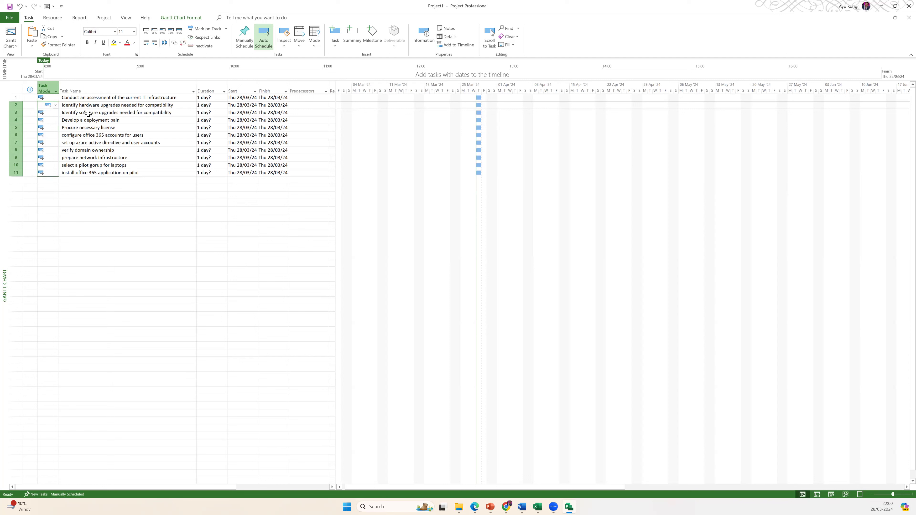
click(53, 106)
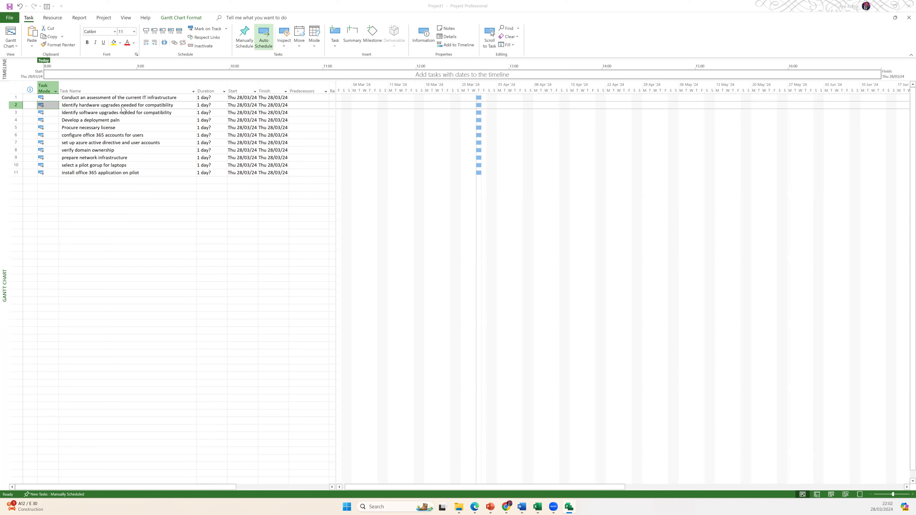
click(124, 129)
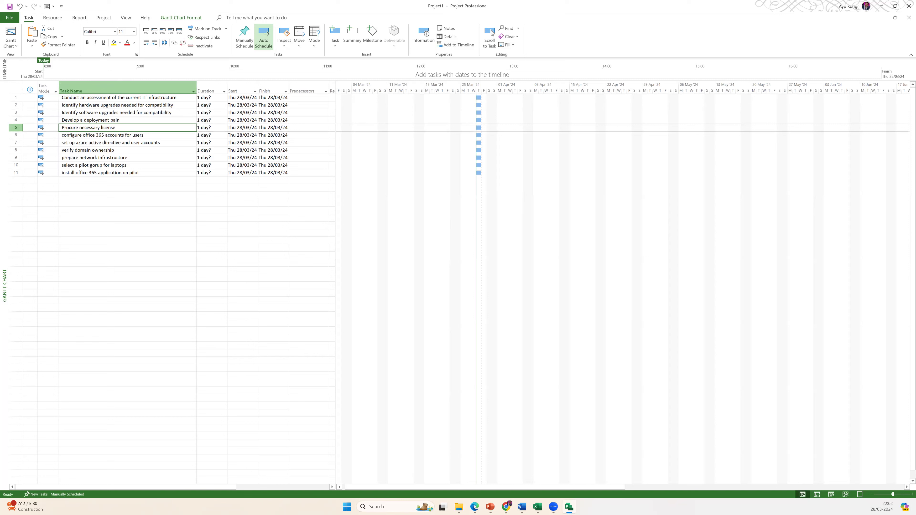
click(10, 18)
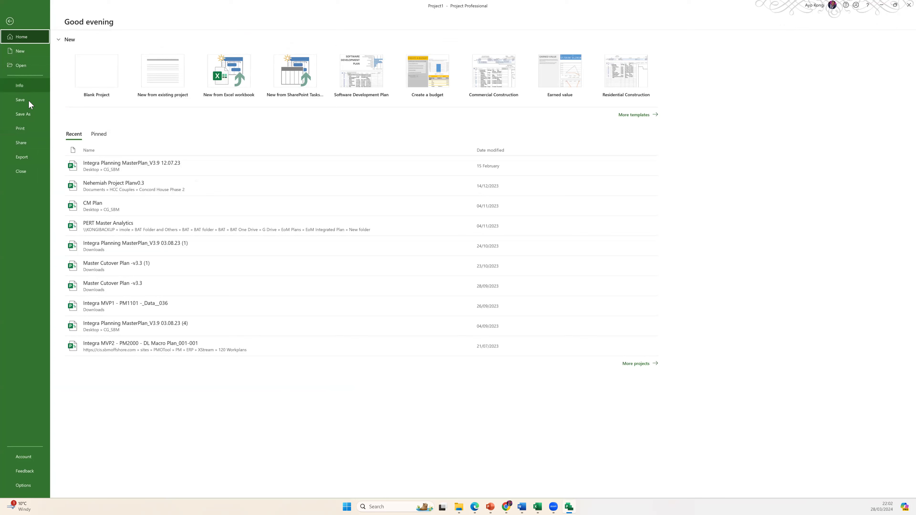
click(24, 486)
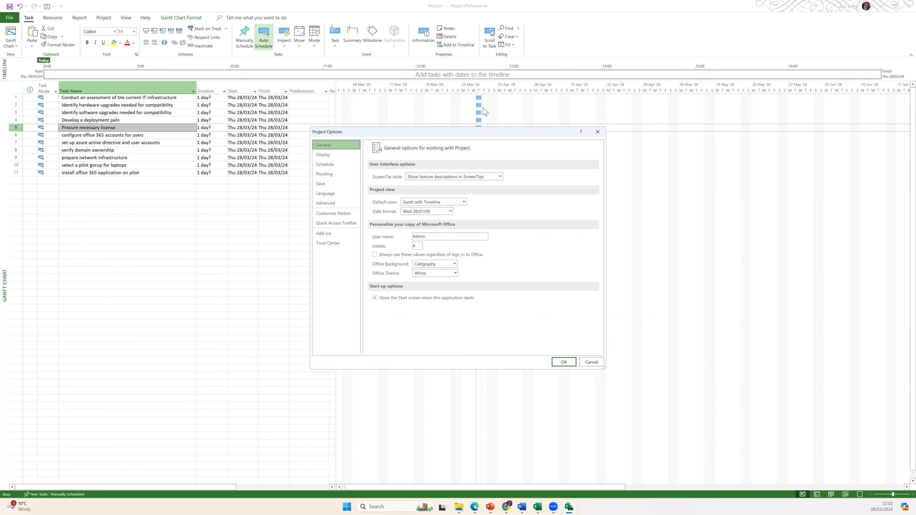
click(597, 132)
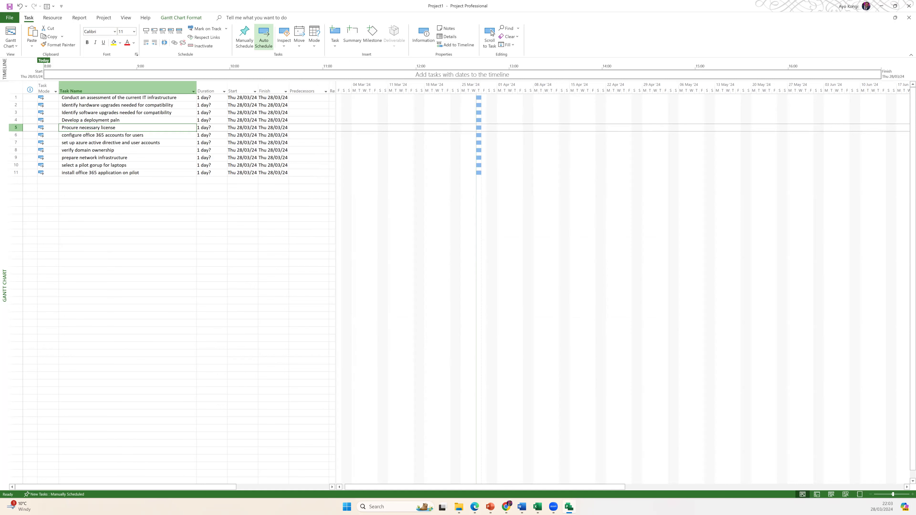
- Change the project's scheduling options so new tasks are created as Auto Scheduled
click(10, 19)
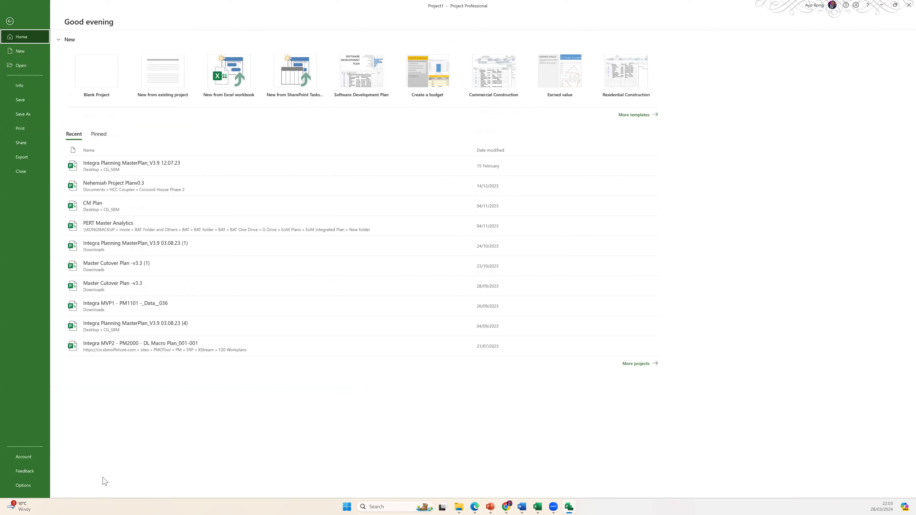
click(31, 484)
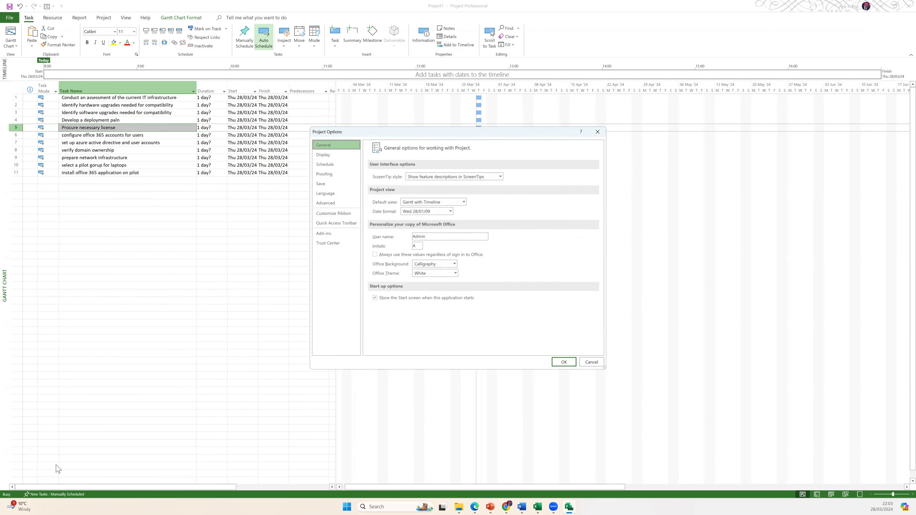
click(328, 166)
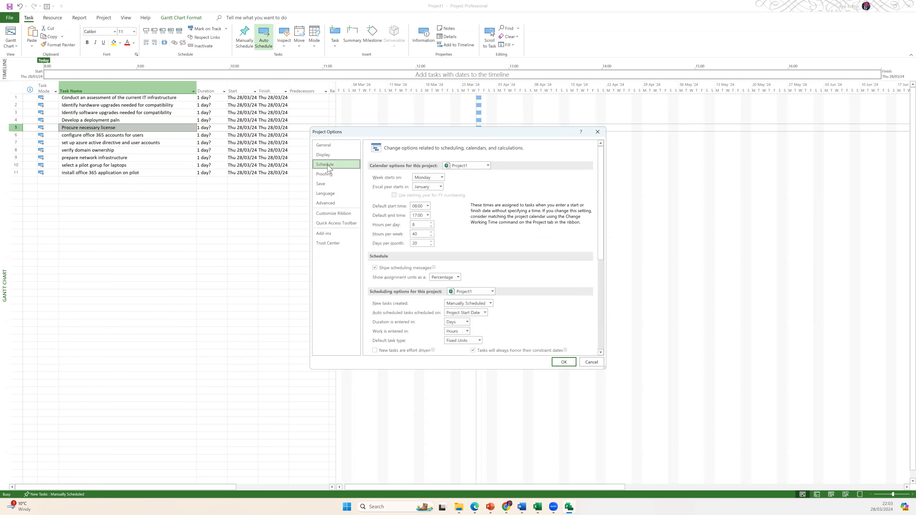
click(490, 304)
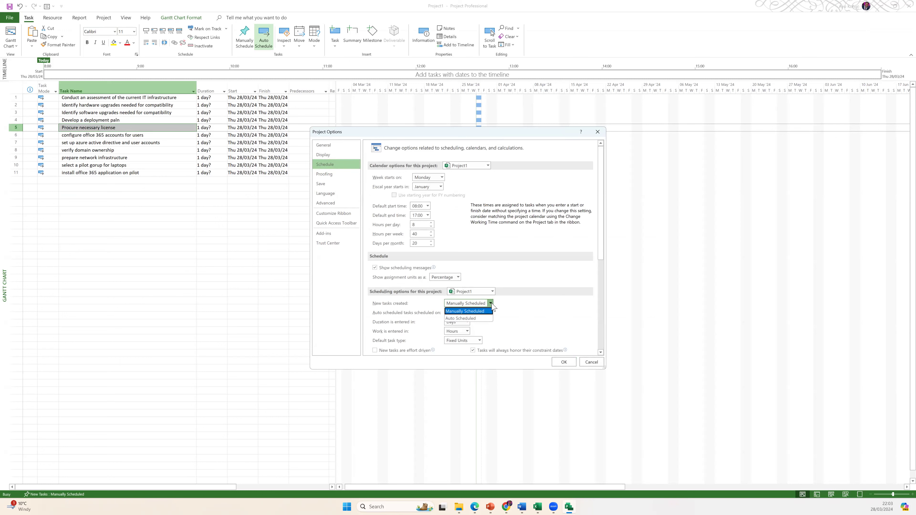
click(470, 318)
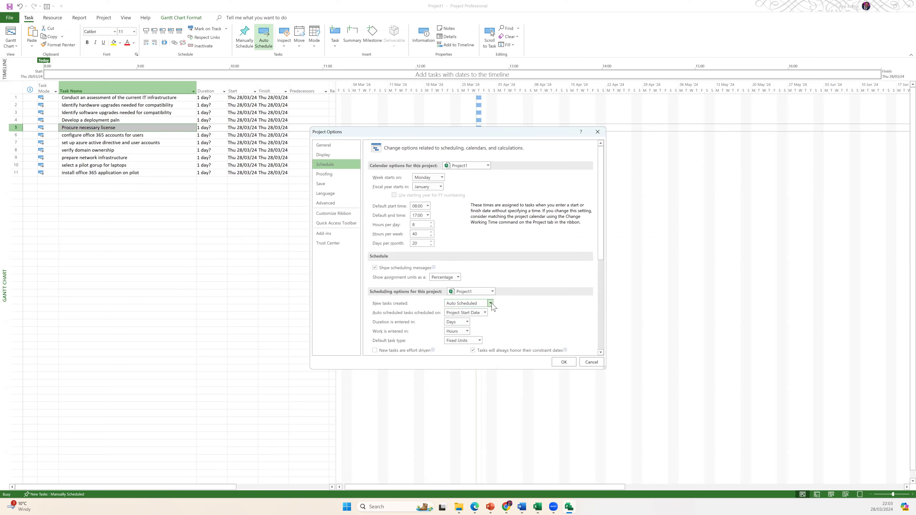
click(564, 362)
- Add six placeholder tasks below task 11: jdjdgfd, ddfsadf, adfasdfsa, adsfasd, adfsadf and adsfas
click(71, 180)
text(jdjc)
key(Return)
text(ddfsadf)
key(Return)
text(adfasdfsa)
key(Return)
text(adsfasd)
key(Return)
text(adfsadf)
key(Return)
text(adsfas)
click(144, 257)
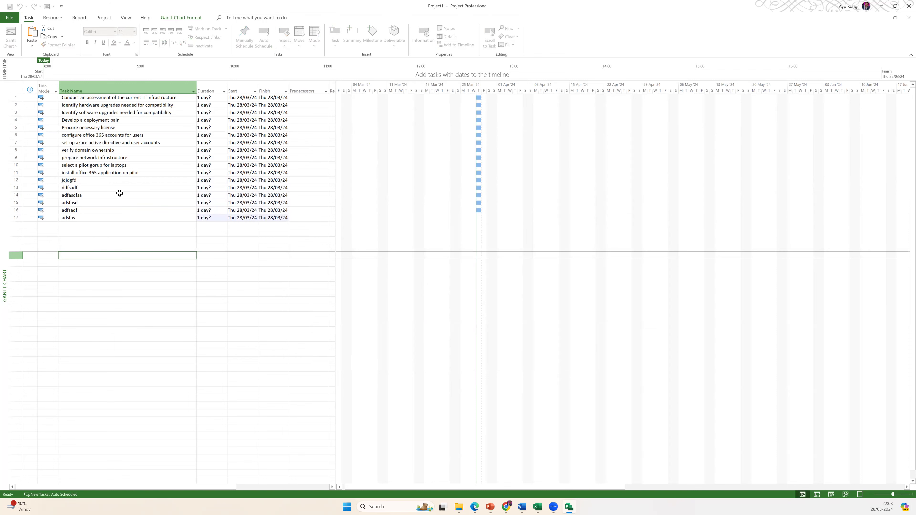
- Delete the six placeholder tasks in rows 12 to 17
click(16, 180)
shift+click(16, 218)
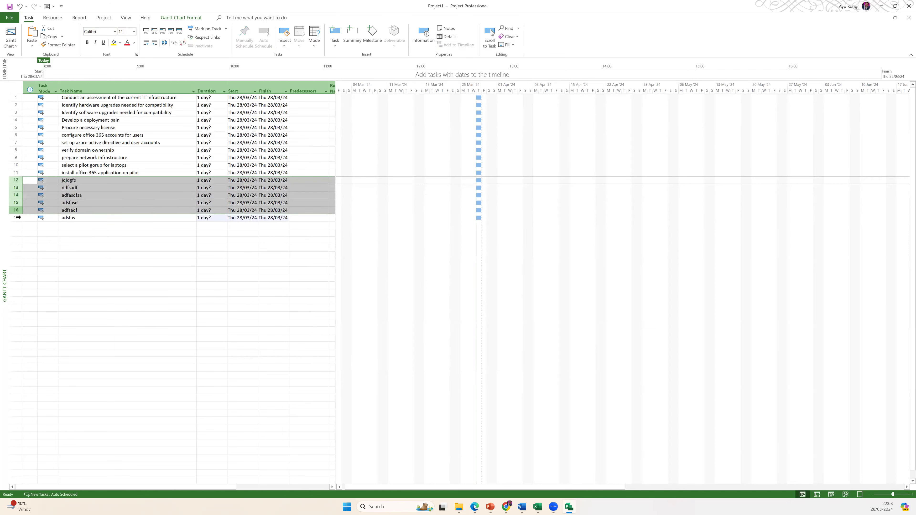
right_click(16, 185)
click(44, 252)
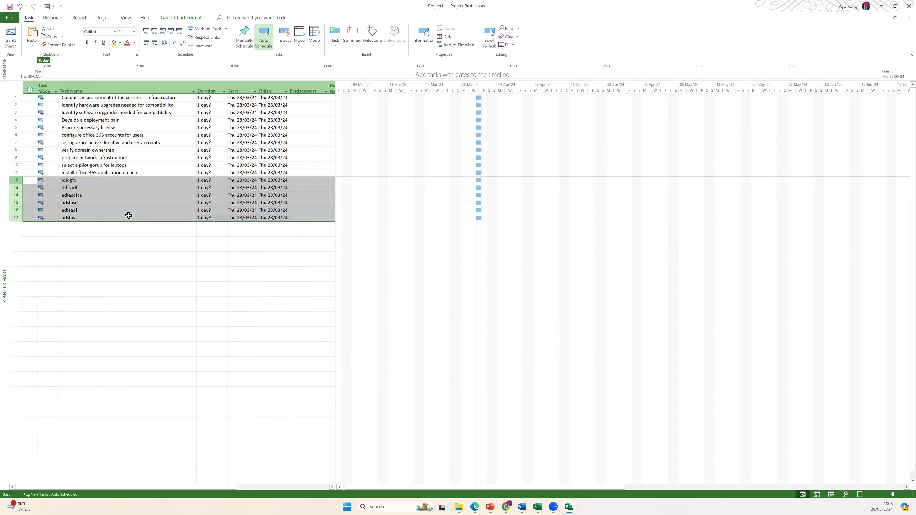
- Review the project's scheduling options, including the mode for new tasks, in an enlarged options window and leave them as they are
click(7, 18)
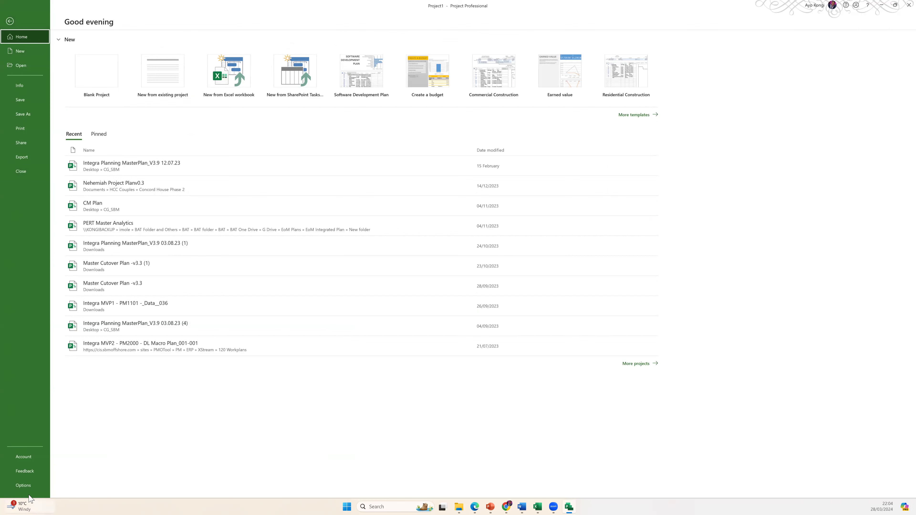
click(30, 488)
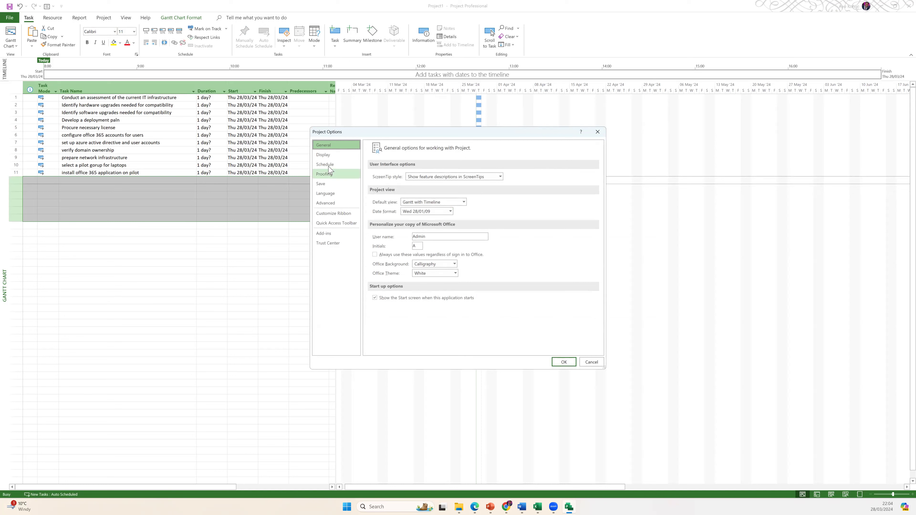
click(331, 165)
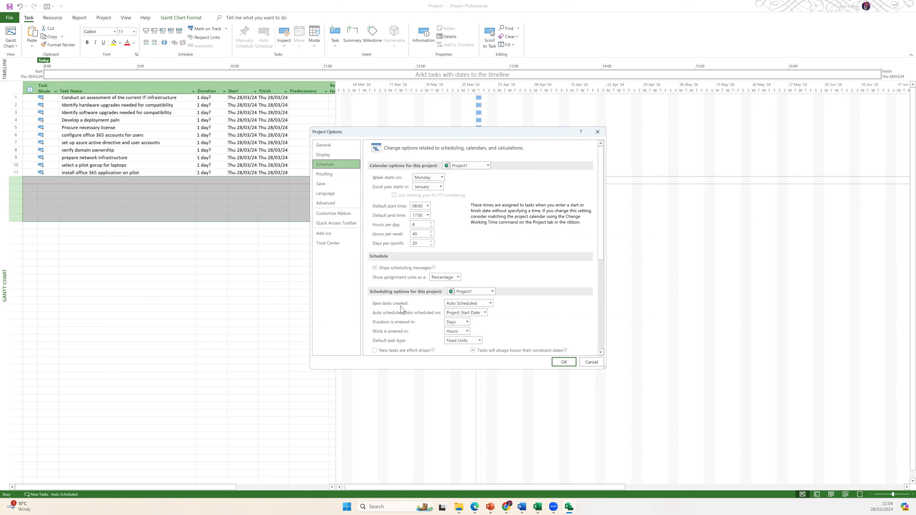
click(490, 303)
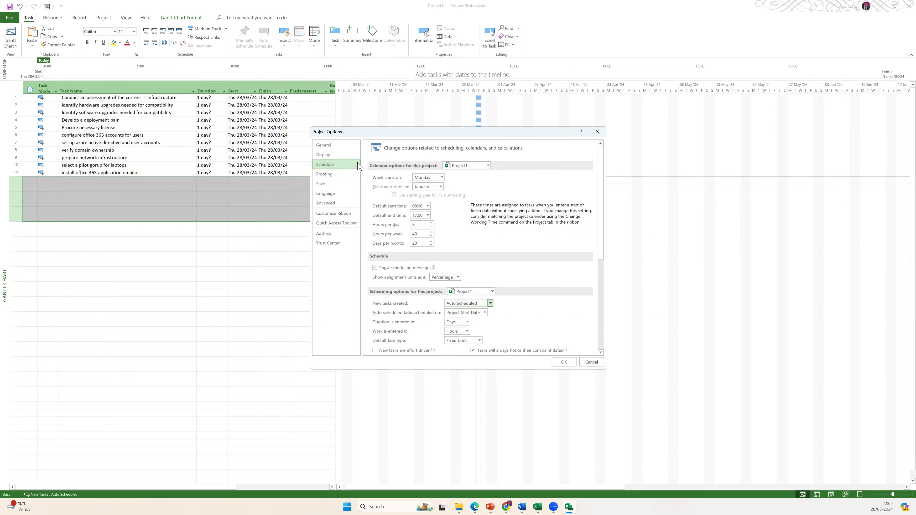
drag(605, 368, 772, 485)
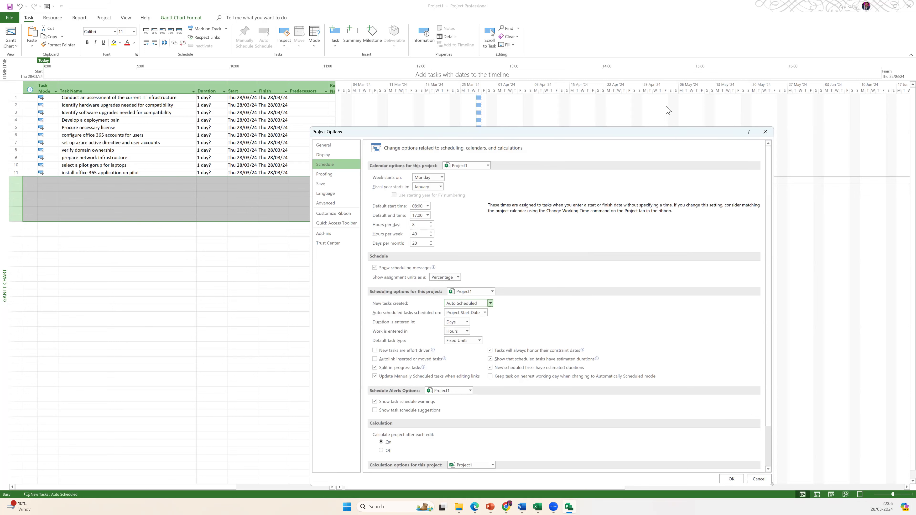
click(765, 132)
- Save the project plan to the Desktop folder under the file name Project 365
click(13, 18)
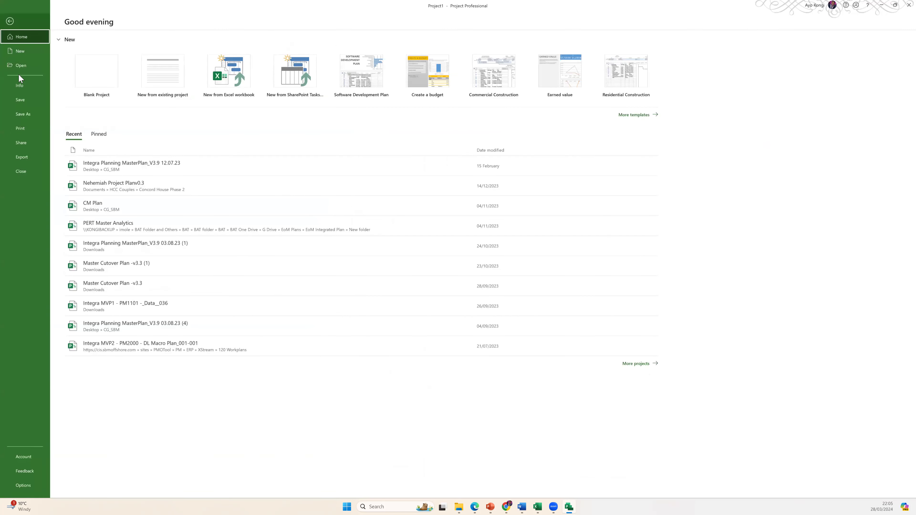
click(25, 107)
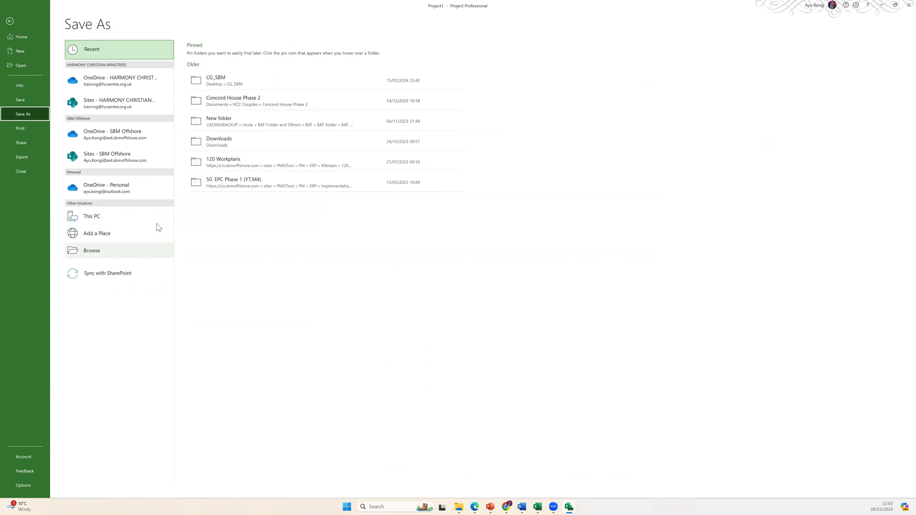
click(157, 218)
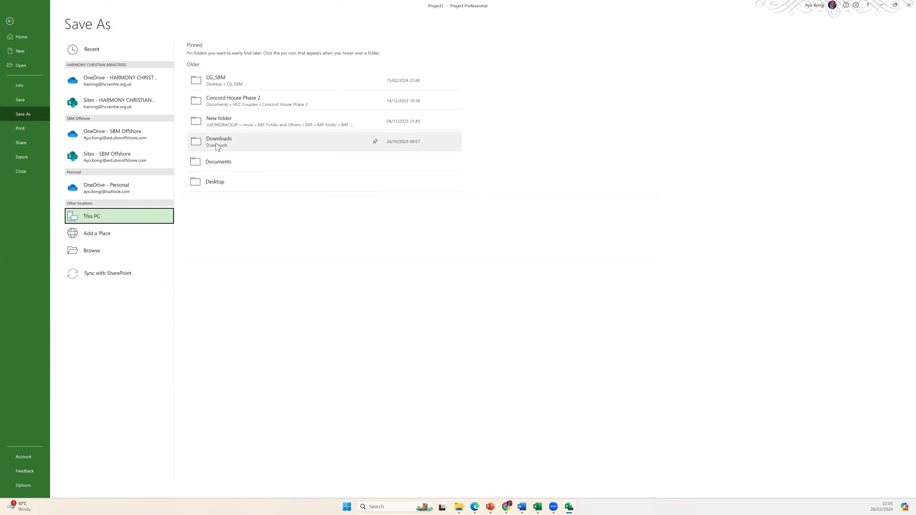
click(230, 187)
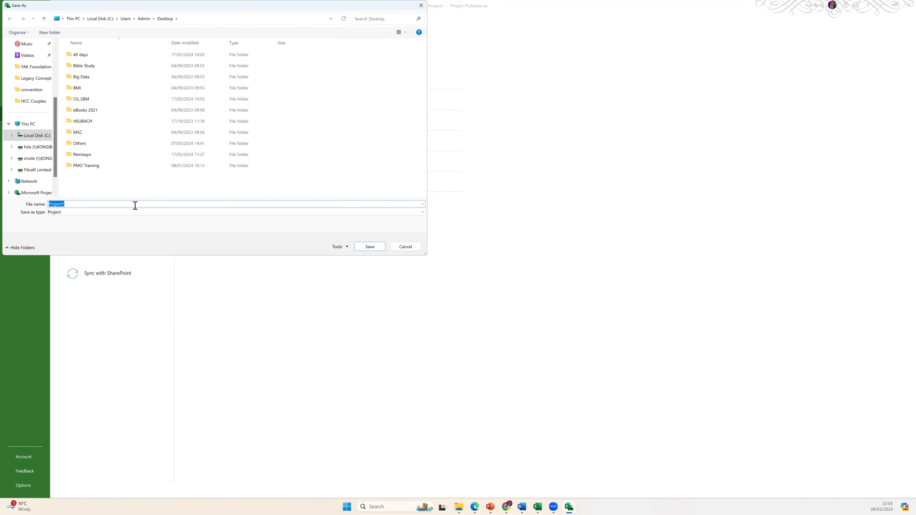
key(BackSpace)
text(Pro)
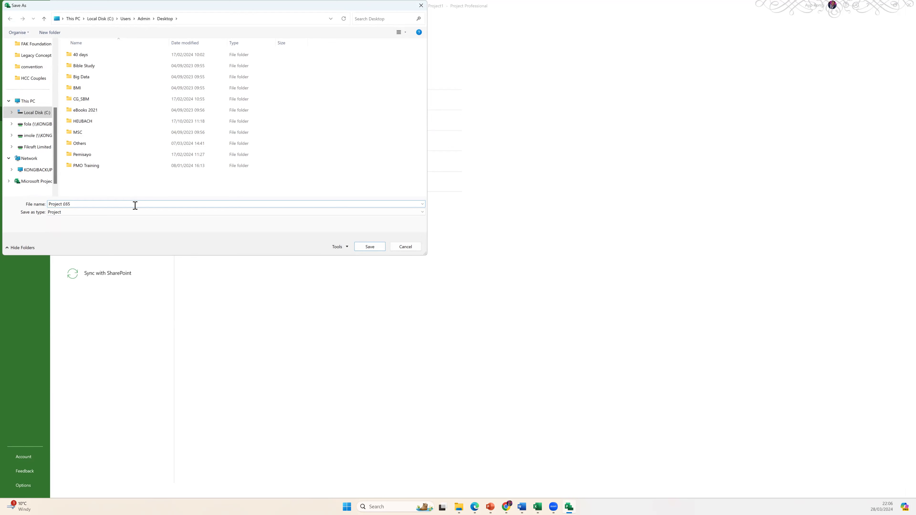
key(BackSpace)
key(BackSpace)
text(365)
key(Return)
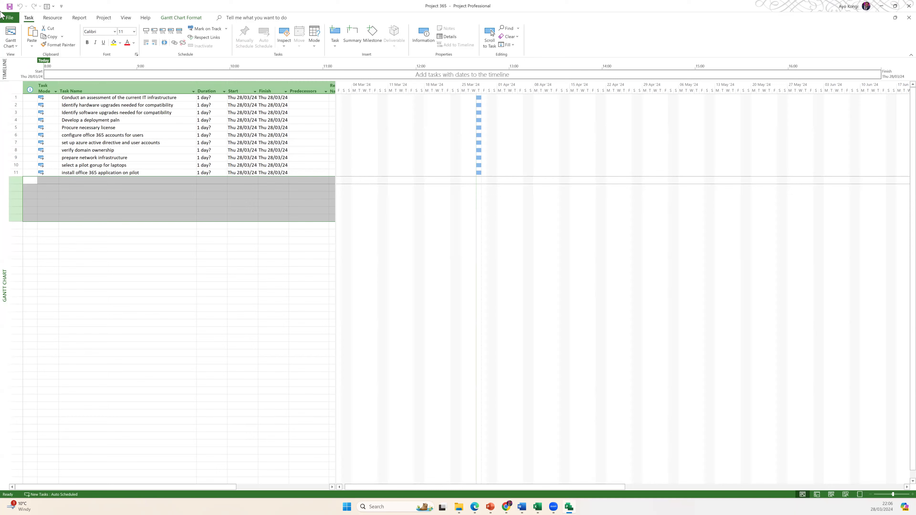
- Check which project the calendar and scheduling options apply to in the saved plan
click(8, 18)
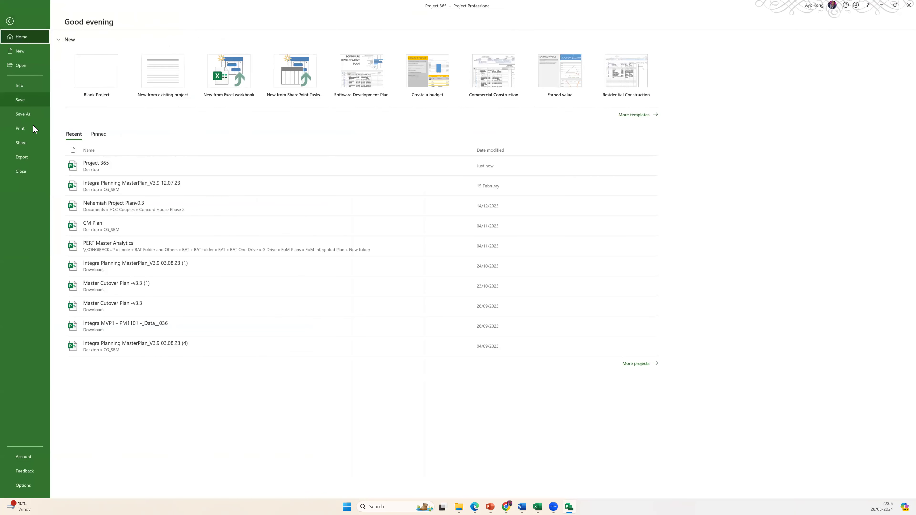
click(22, 488)
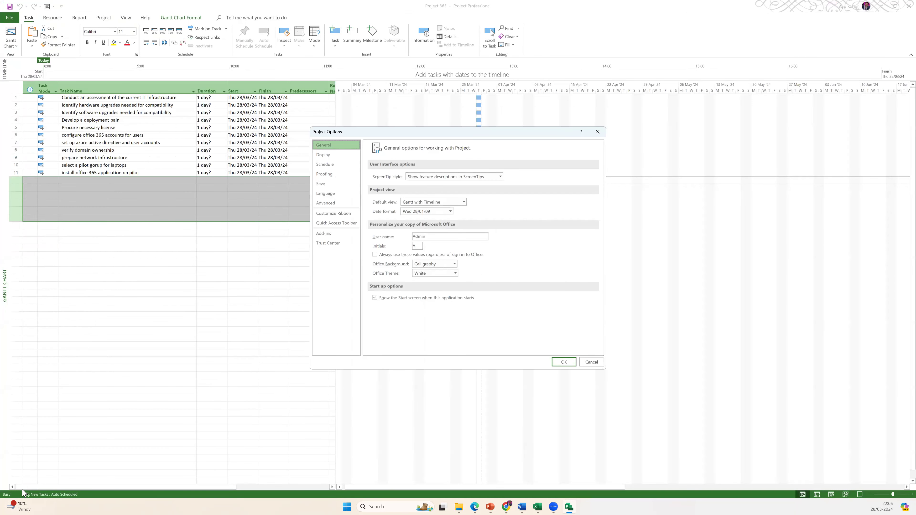
click(322, 165)
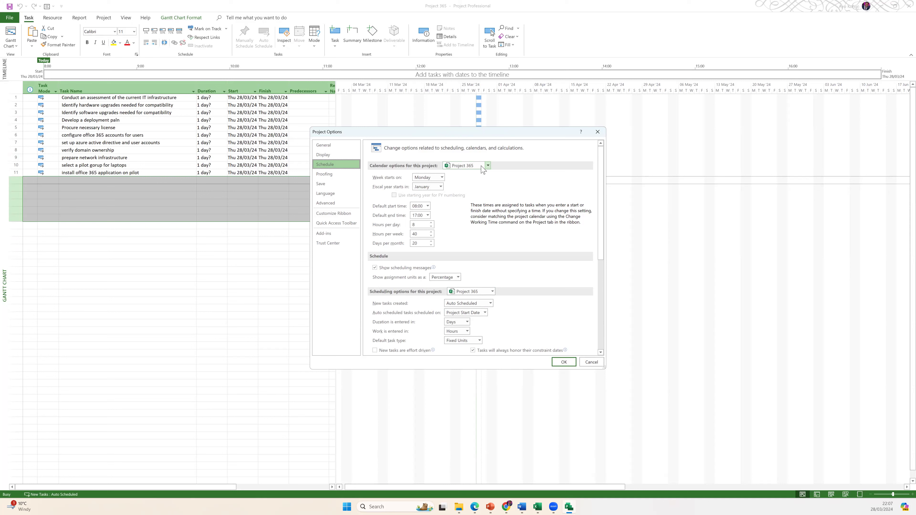
click(564, 362)
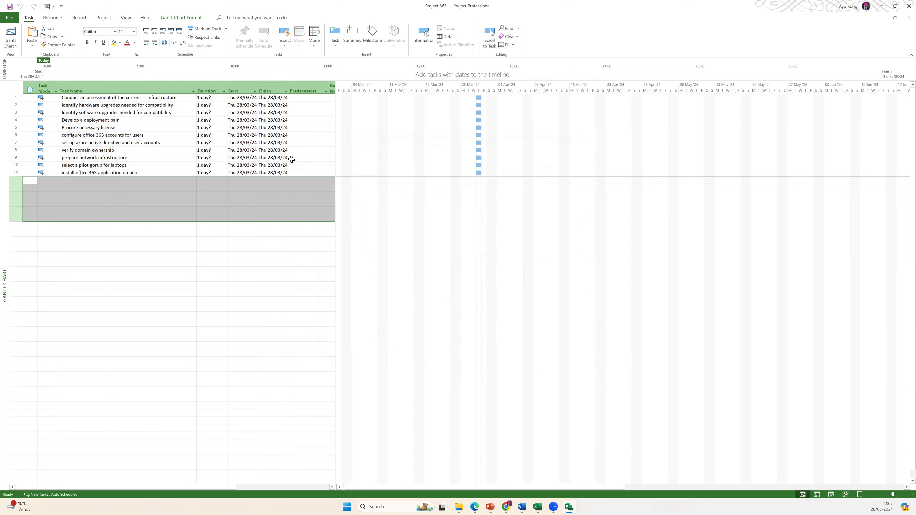
- Set the IT infrastructure assessment's duration to 5 days and both the hardware and software upgrade identification tasks to 3 days
click(144, 103)
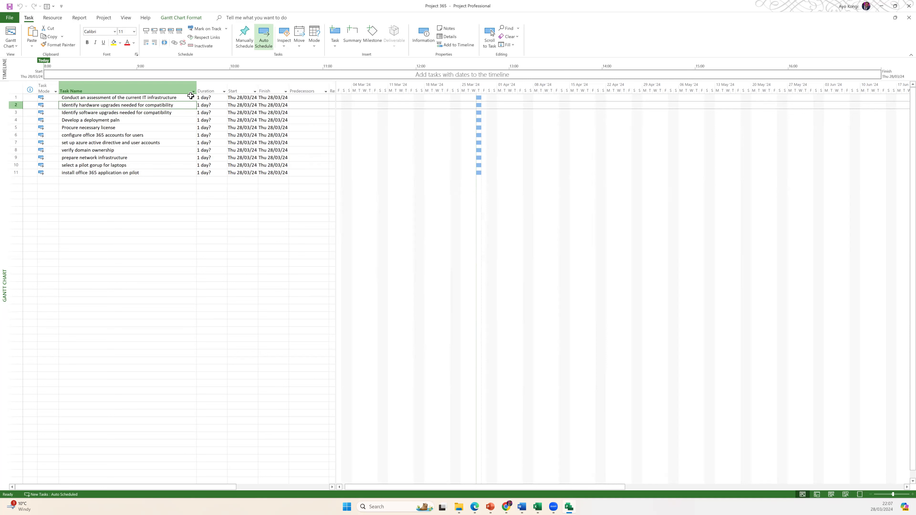
click(214, 98)
text(5)
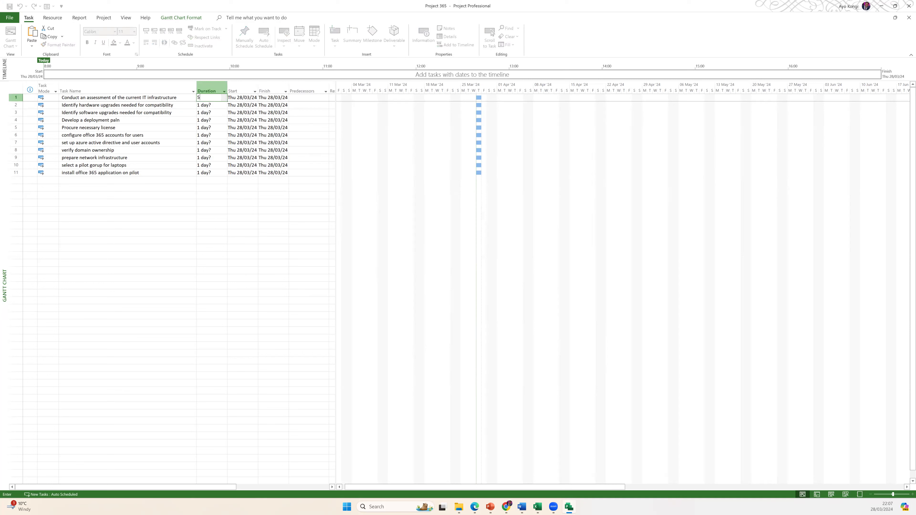
key(Return)
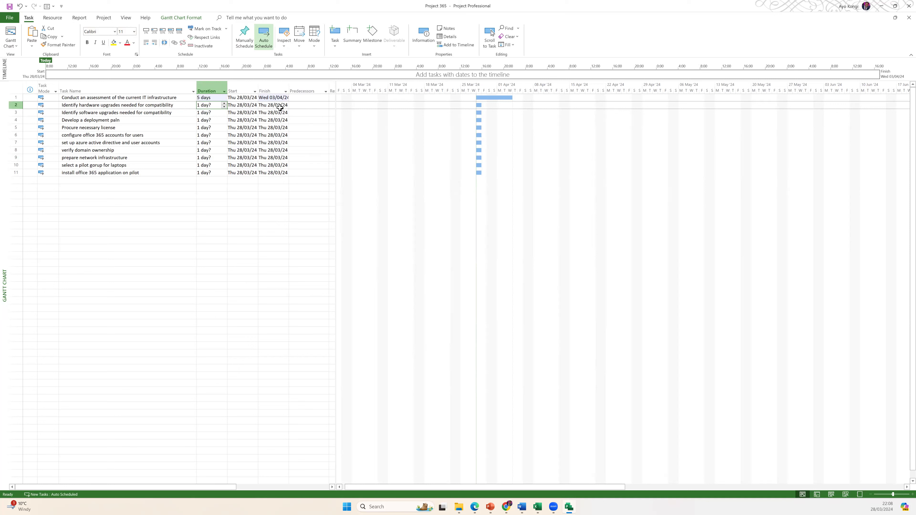
click(210, 127)
click(218, 105)
text(3)
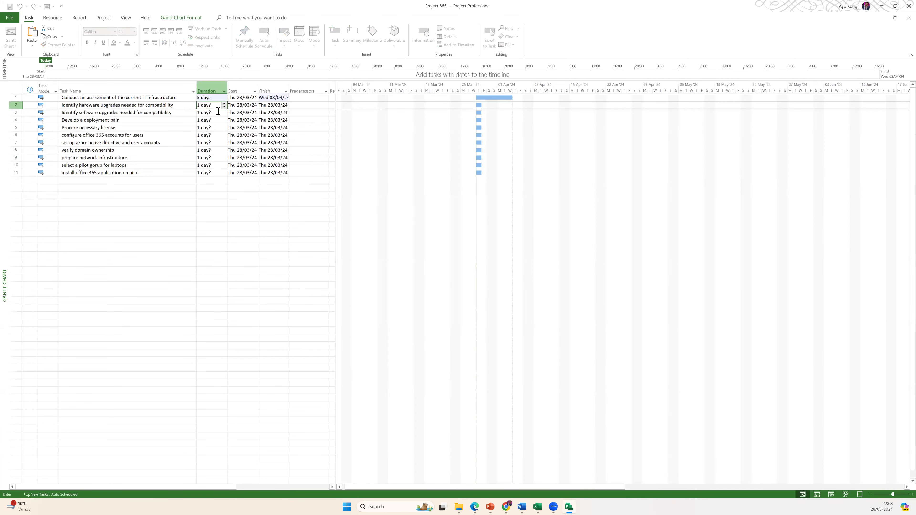
key(Return)
text(3)
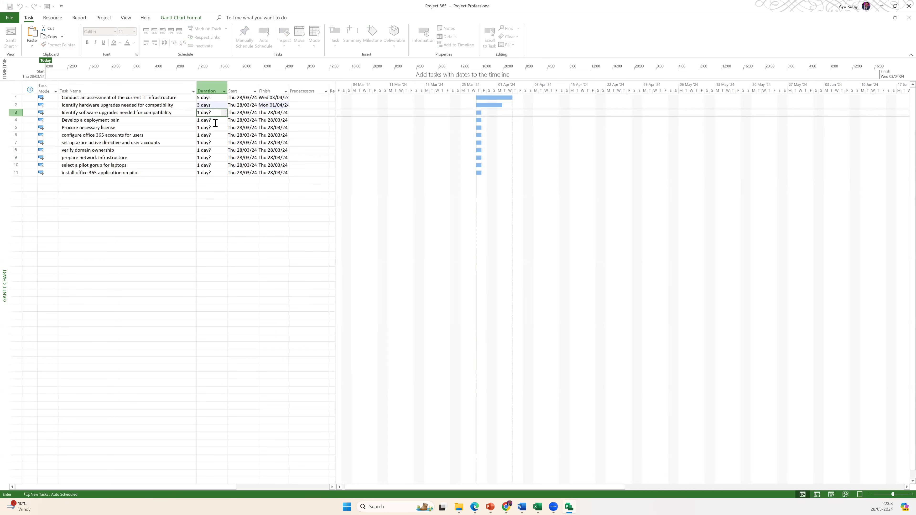
key(Return)
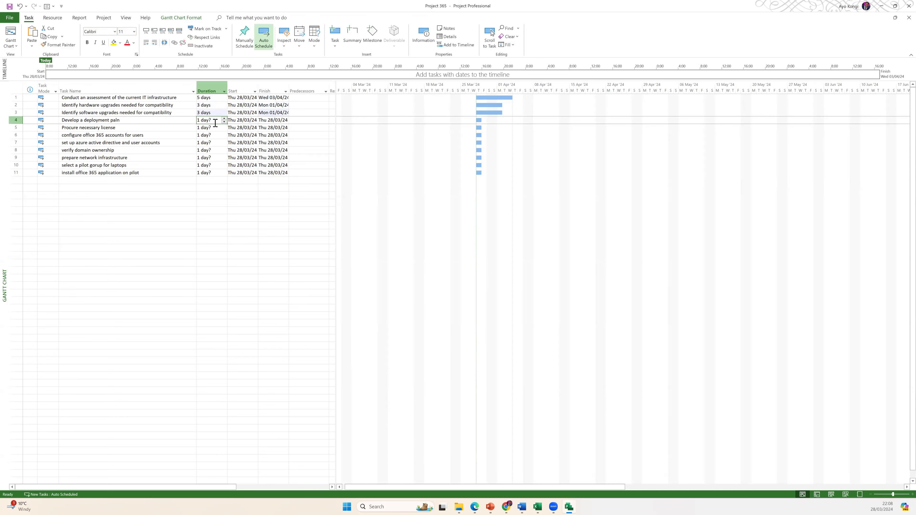
- Set the durations of tasks 4 to 7 to 10, 20, 10 and 10 days respectively
text(10)
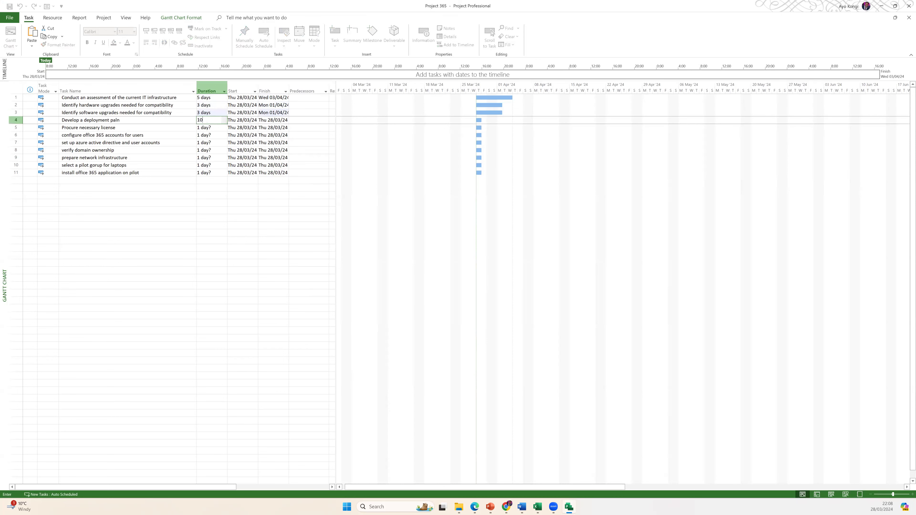
click(216, 128)
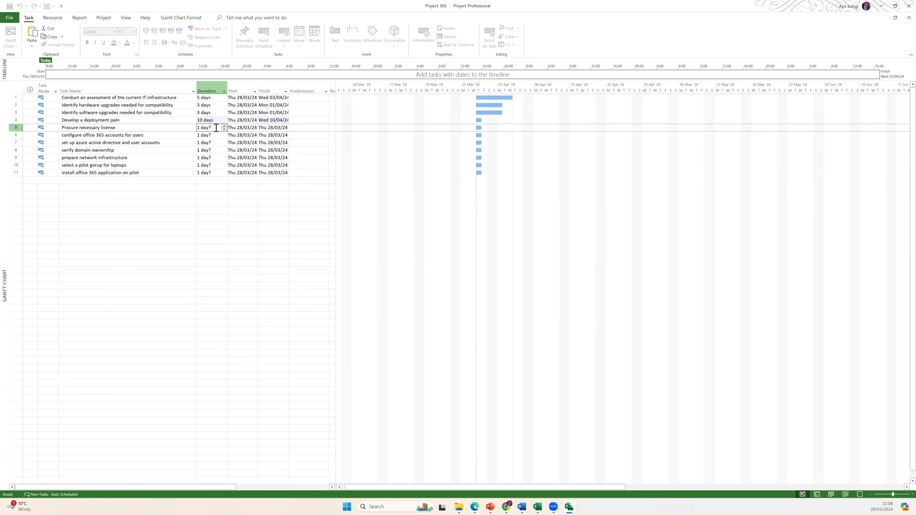
text(20)
click(210, 135)
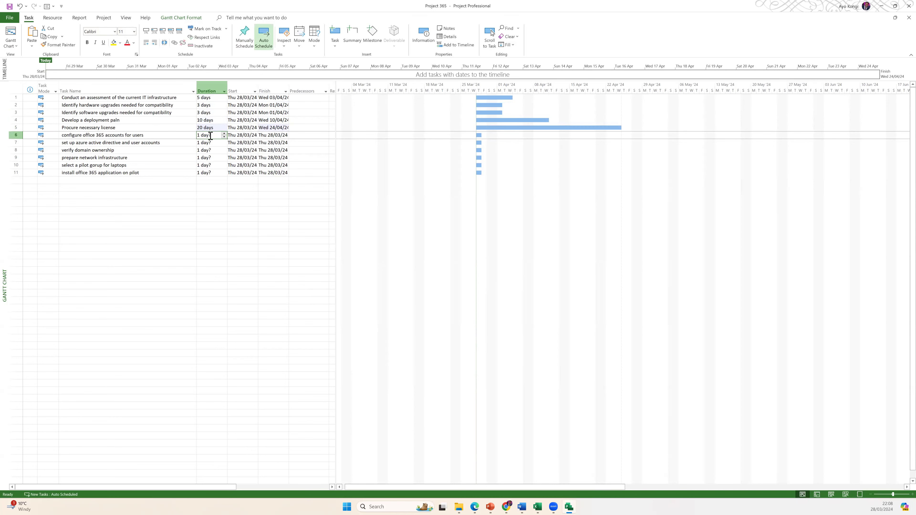
text(10)
click(207, 142)
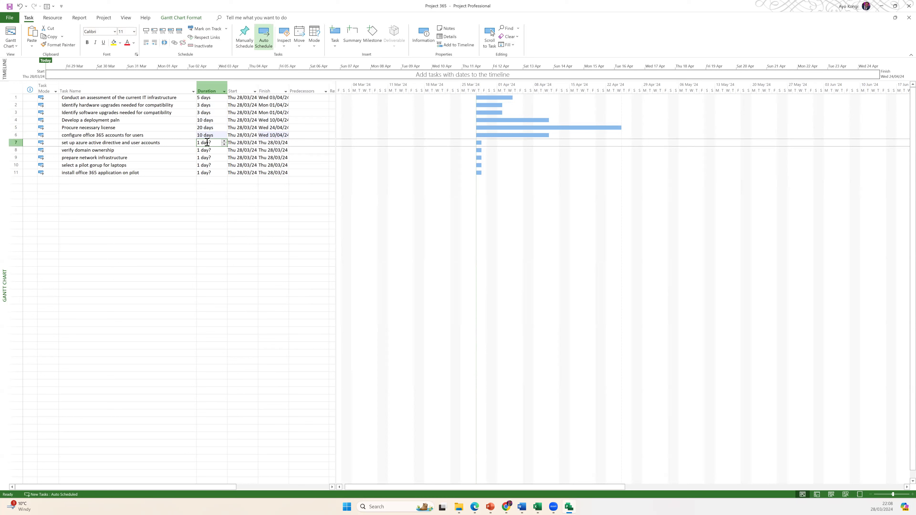
text(10)
key(Return)
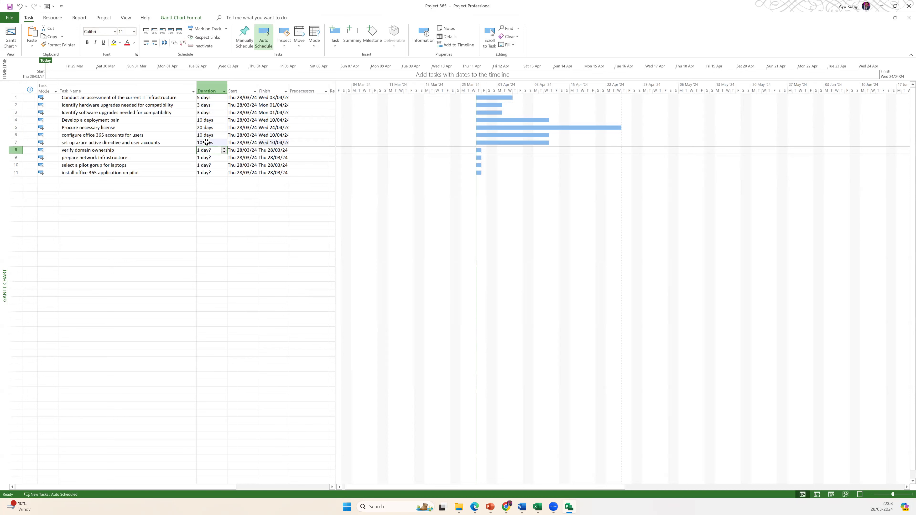
- Set the durations of tasks 8 to 11 to 3, 10, 3 and 1 day respectively
text(3)
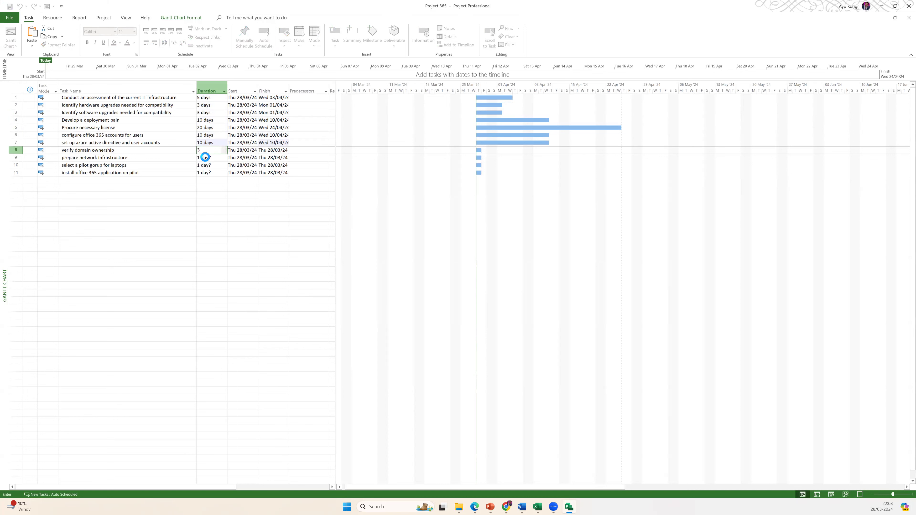
click(206, 157)
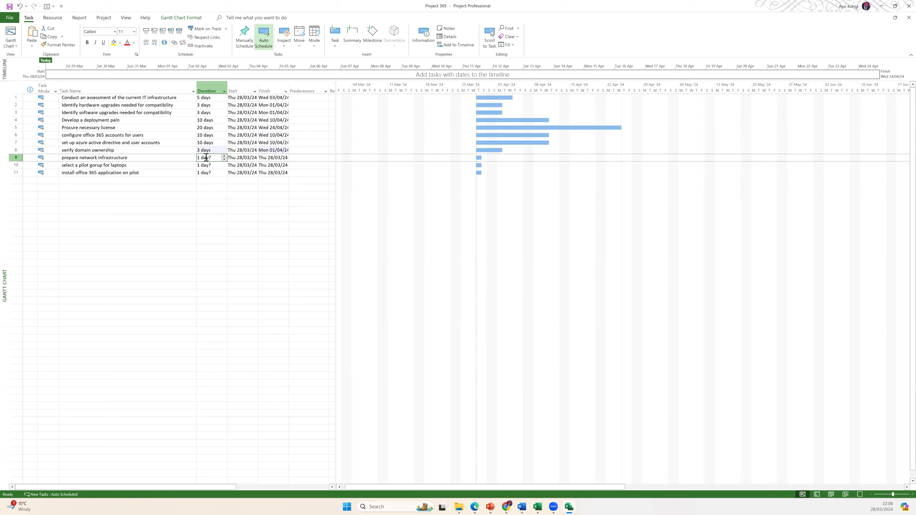
text(10)
key(Return)
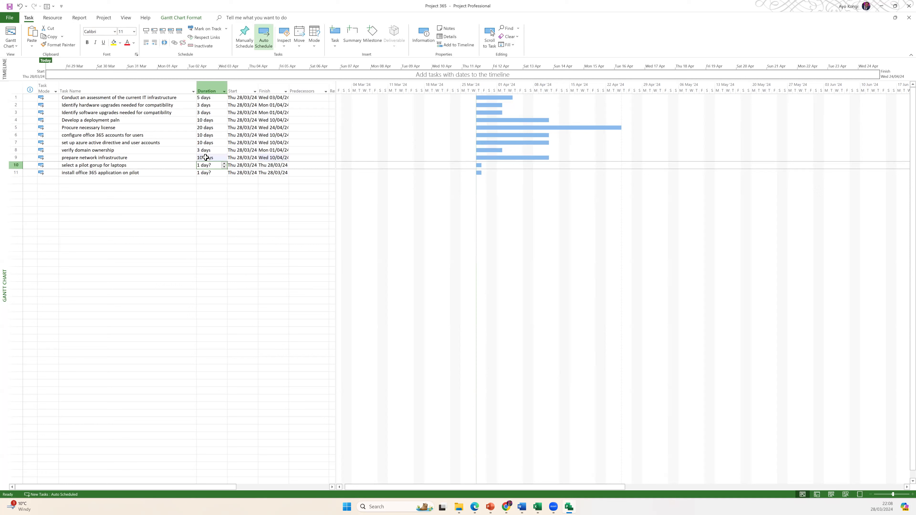
text(3)
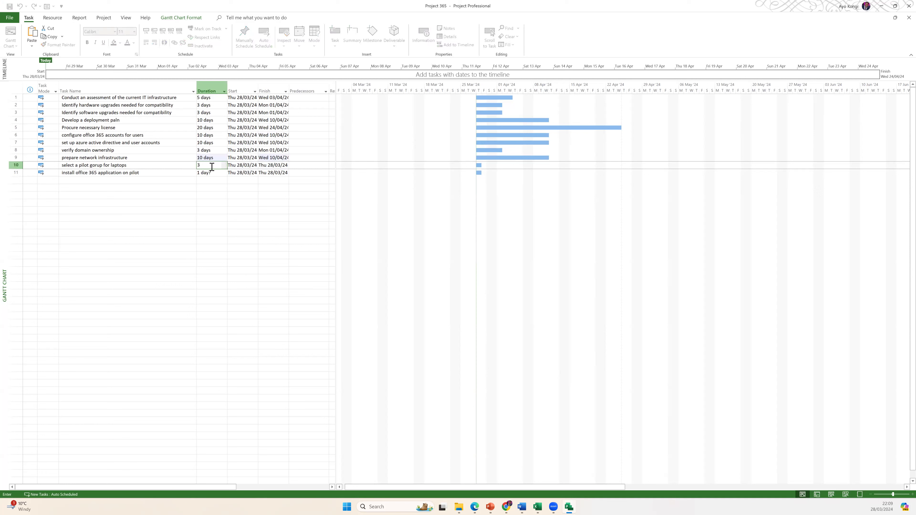
click(210, 173)
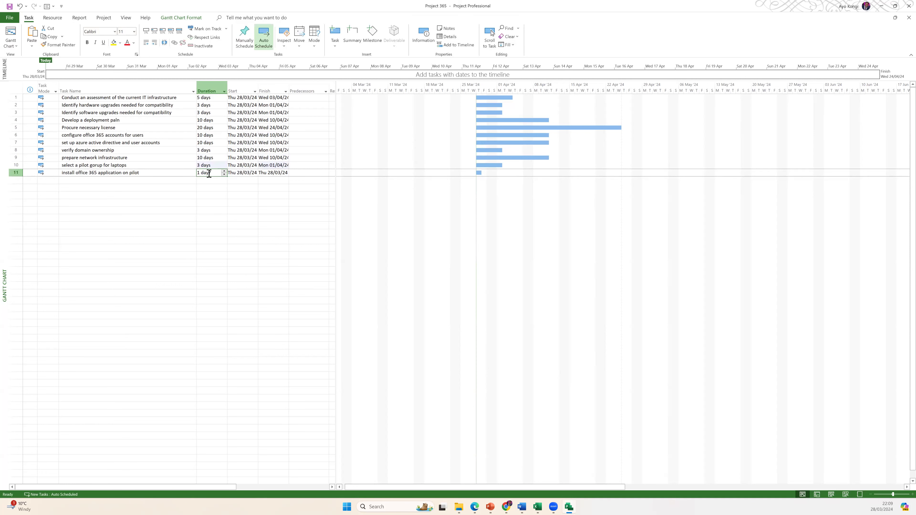
click(209, 195)
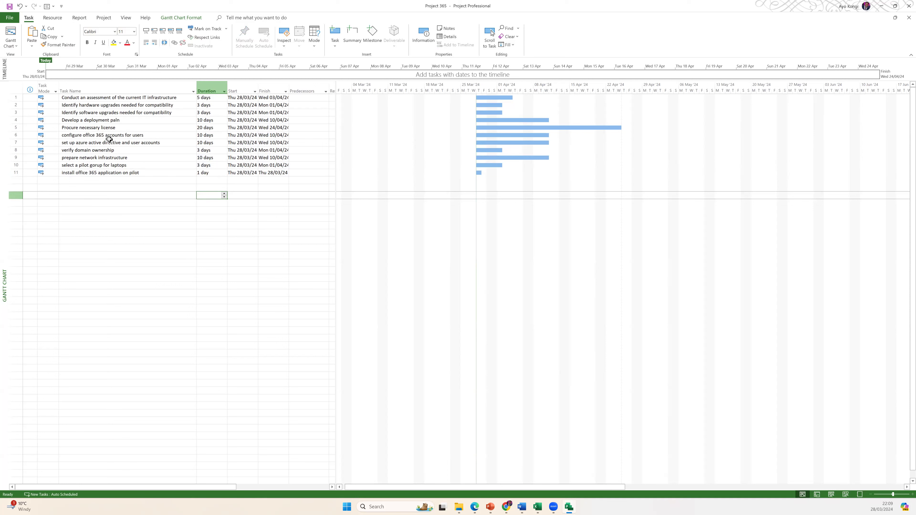
- Enlarge the text of the whole task table to font size 16 and widen the Task Name column
click(112, 127)
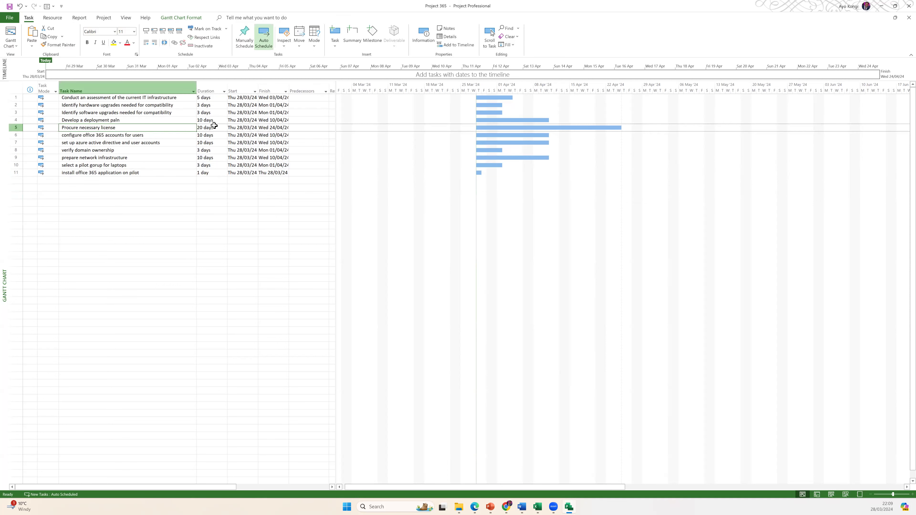
click(17, 84)
click(134, 31)
click(125, 105)
click(209, 159)
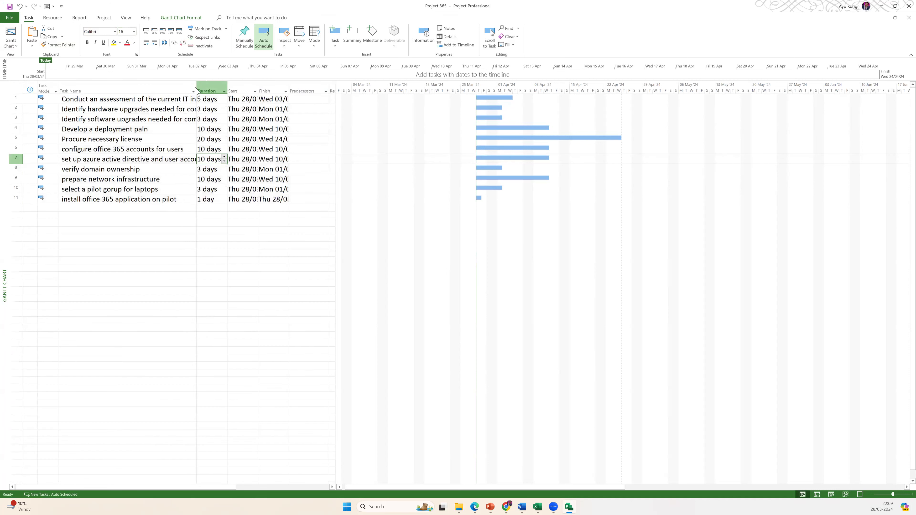
drag(196, 83, 223, 81)
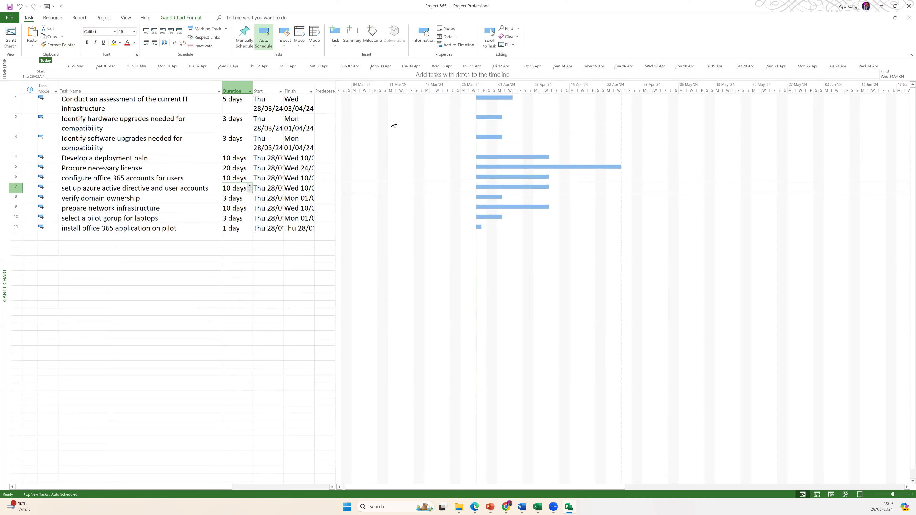
- Widen the task table to show all its columns and adjust the Task Name, Duration, Start and Finish column widths to fit their contents
drag(336, 253, 683, 252)
drag(222, 88, 280, 89)
drag(311, 88, 348, 88)
drag(379, 89, 395, 88)
drag(426, 88, 448, 88)
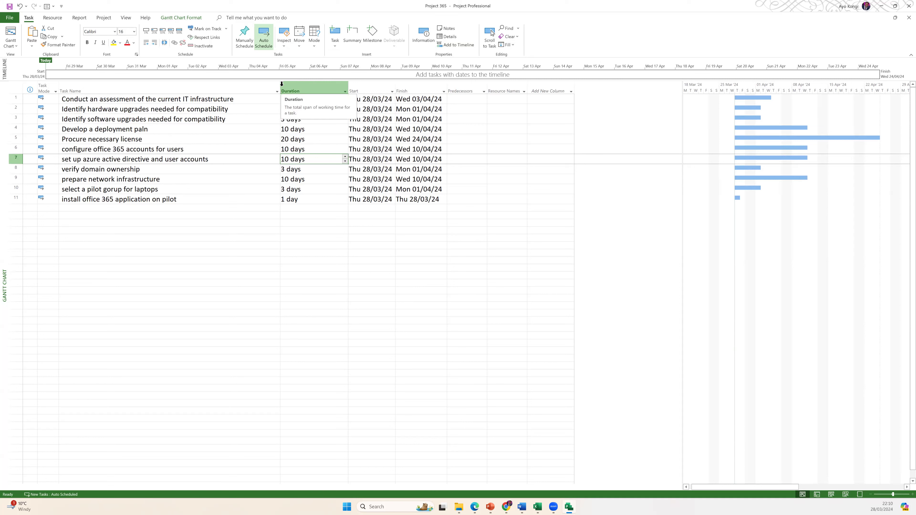
drag(275, 81, 236, 80)
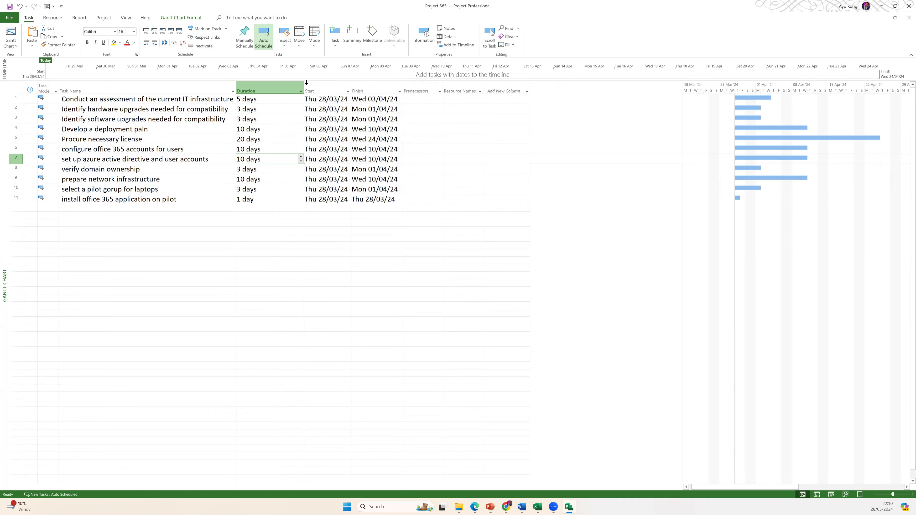
drag(305, 83, 281, 79)
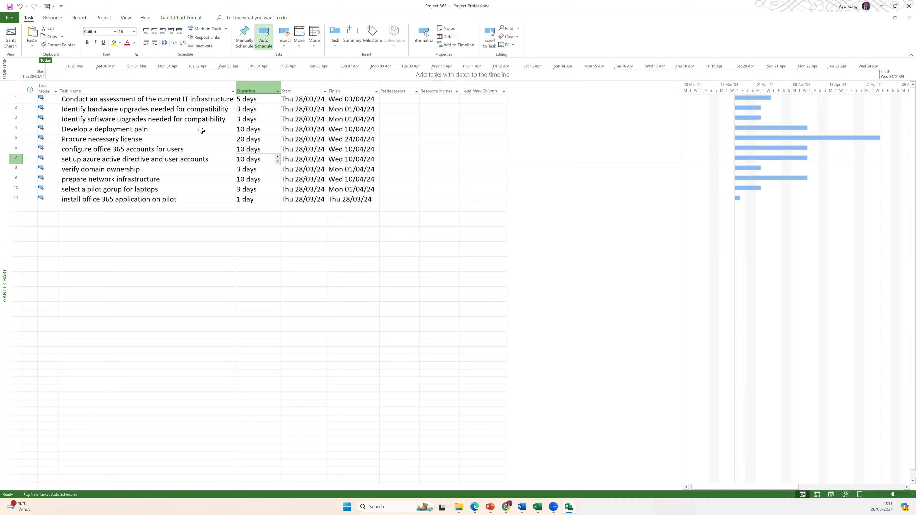
click(130, 99)
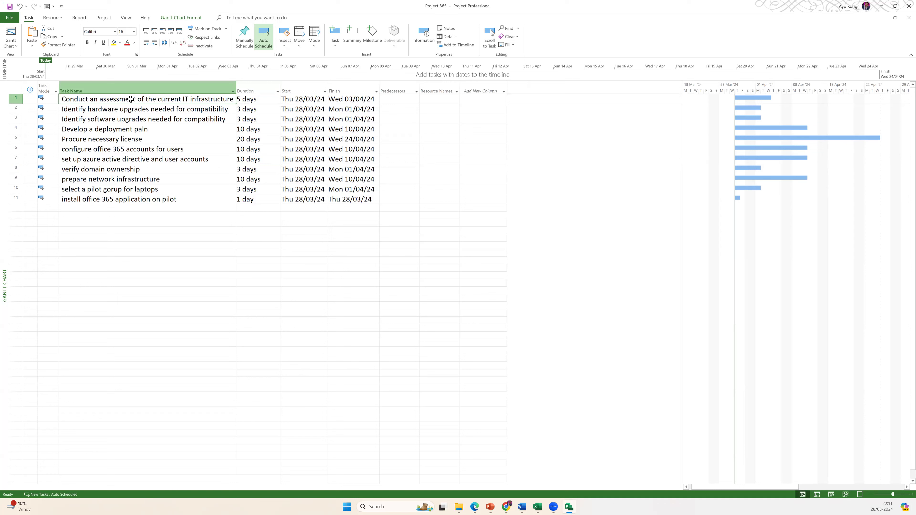
drag(131, 99, 128, 139)
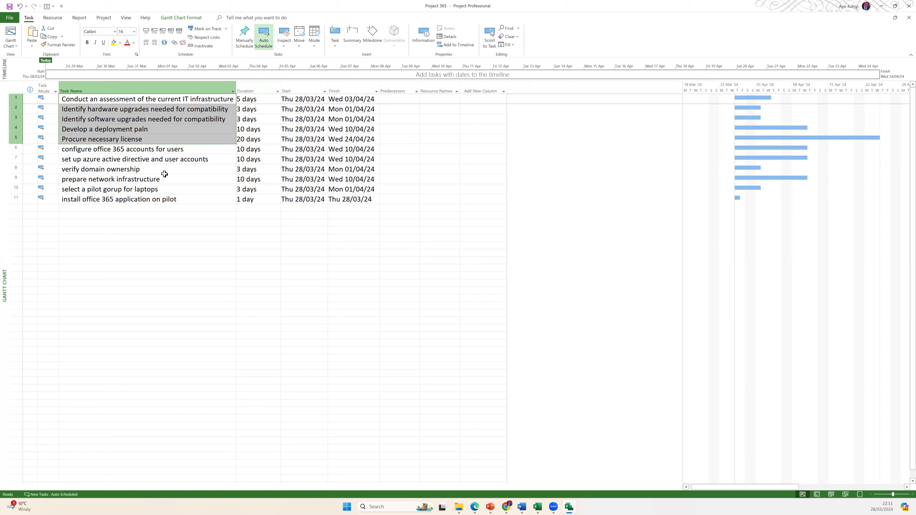
click(161, 98)
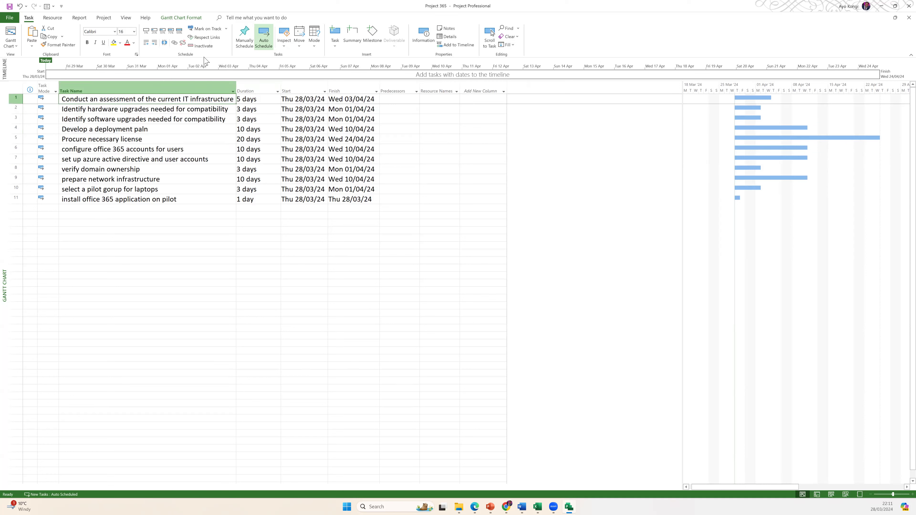
click(335, 31)
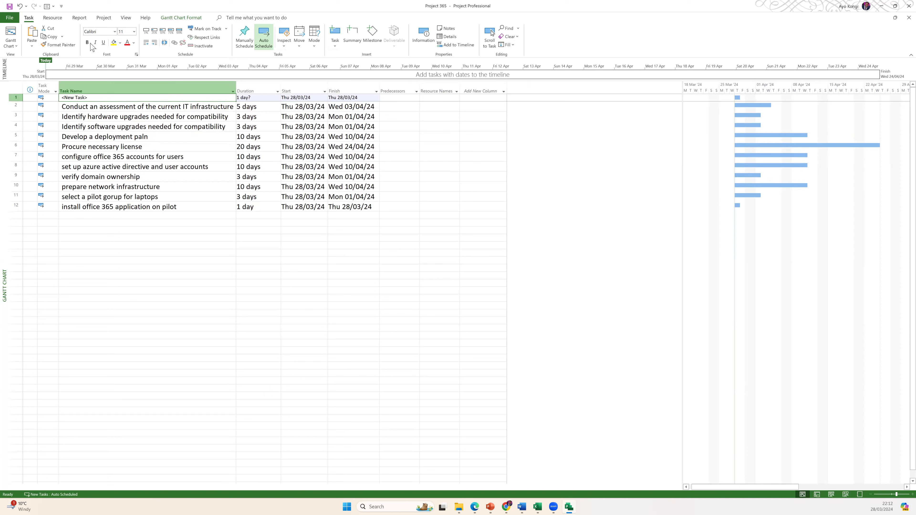
click(18, 7)
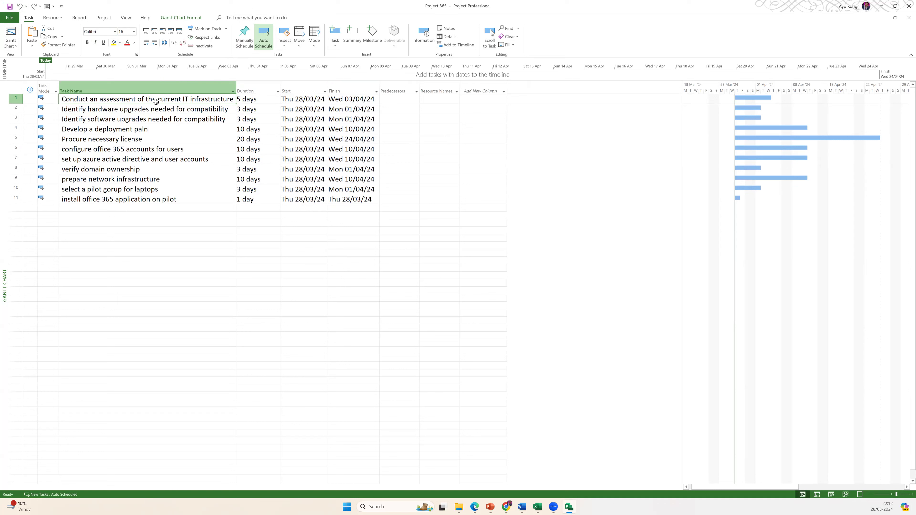
right_click(156, 104)
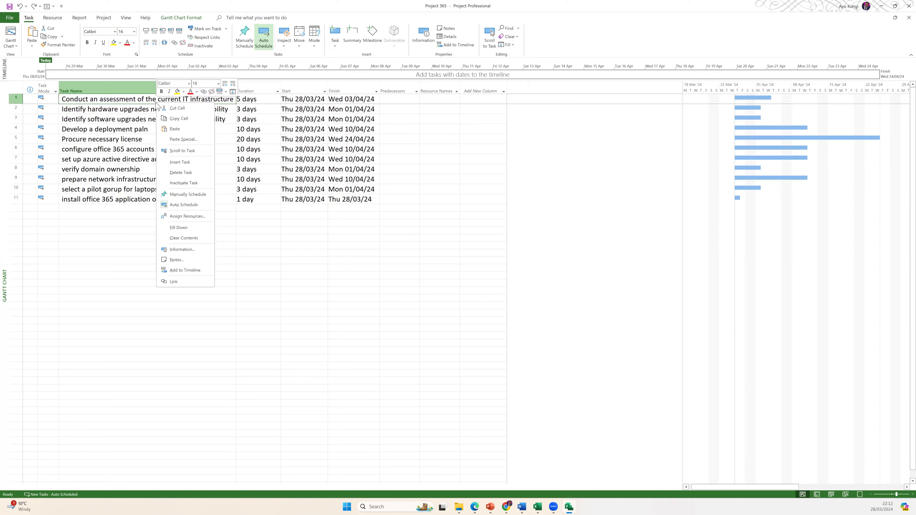
click(185, 162)
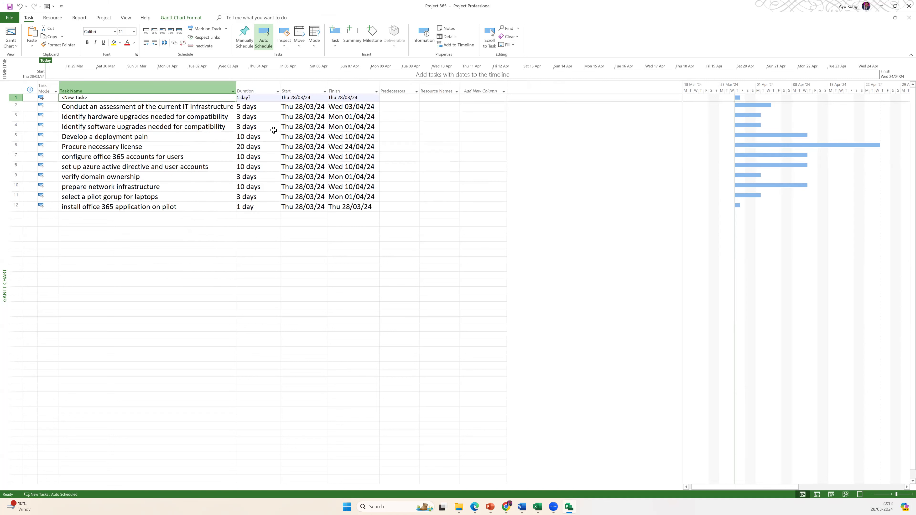
click(20, 7)
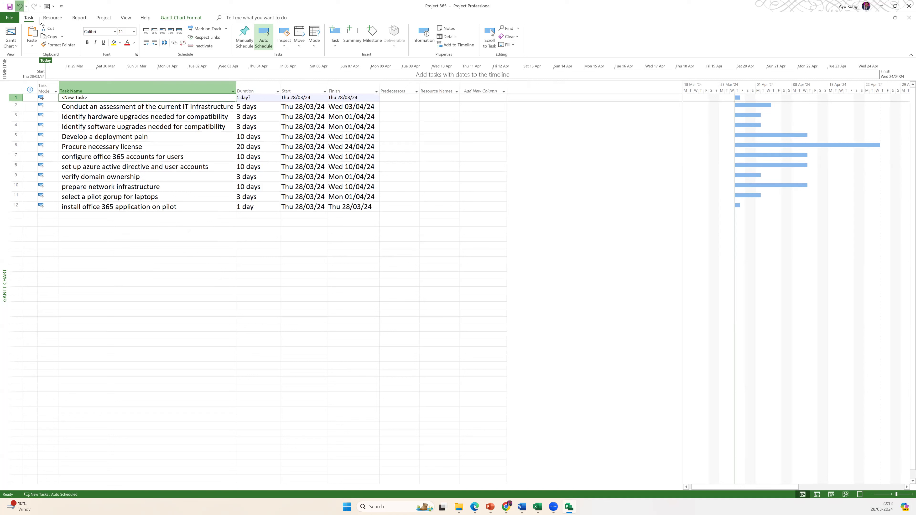
- Insert a new task above the IT infrastructure assessment task and name it Preparation Phase
click(336, 33)
click(152, 115)
click(153, 97)
text(Preparation Phase)
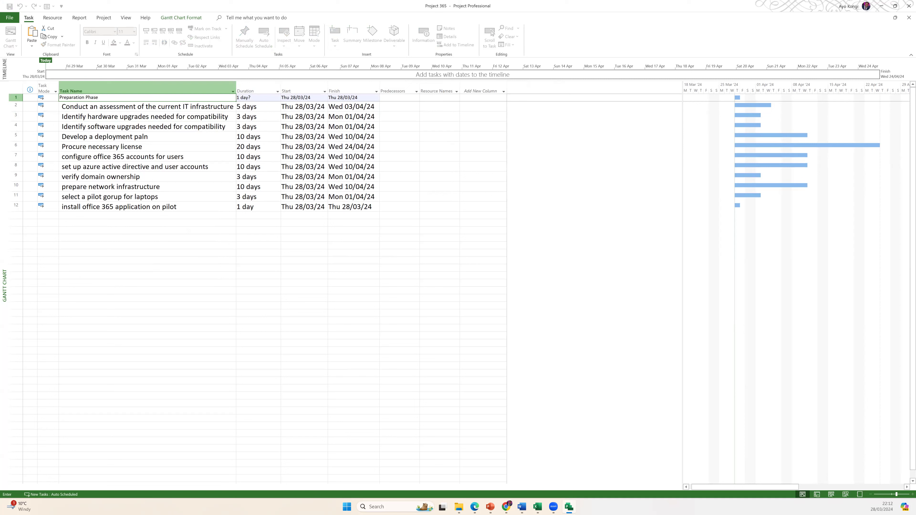
click(168, 136)
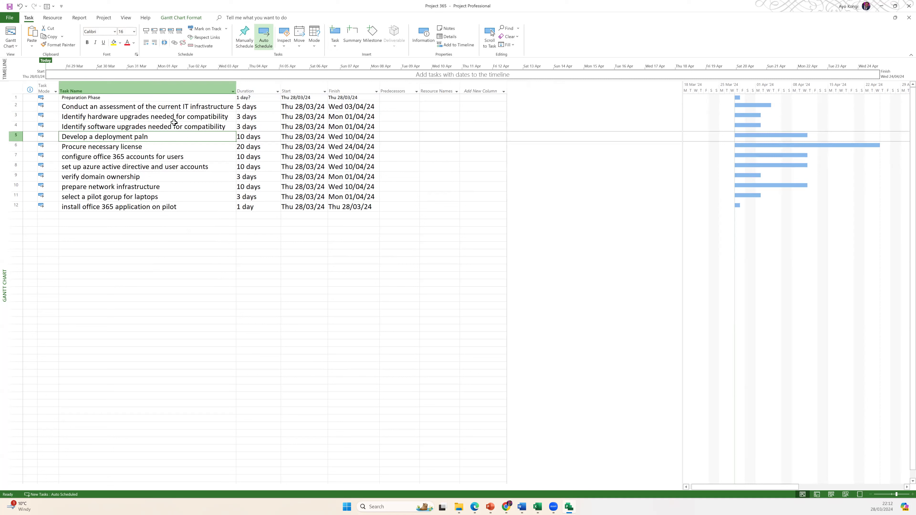
- Indent the five tasks from the IT infrastructure assessment to Procure necessary license as subtasks of Preparation Phase
drag(177, 105, 168, 144)
click(164, 107)
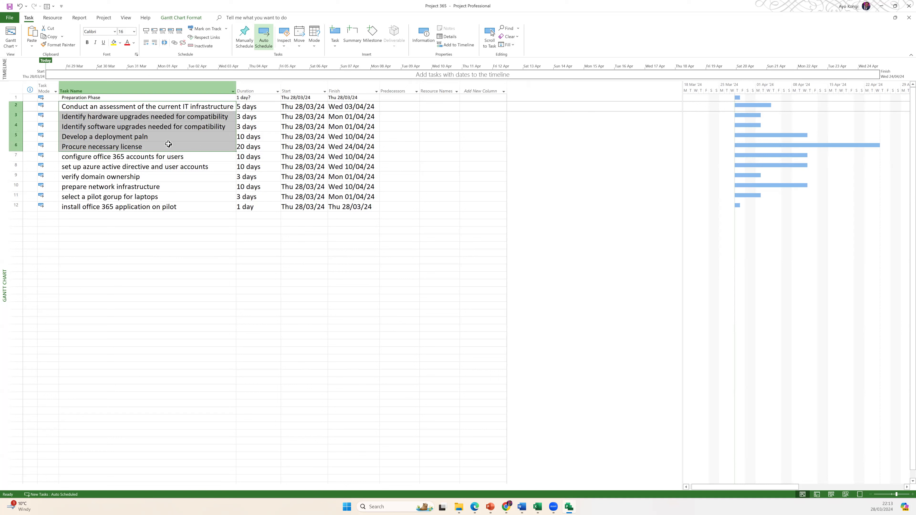
click(166, 167)
click(172, 105)
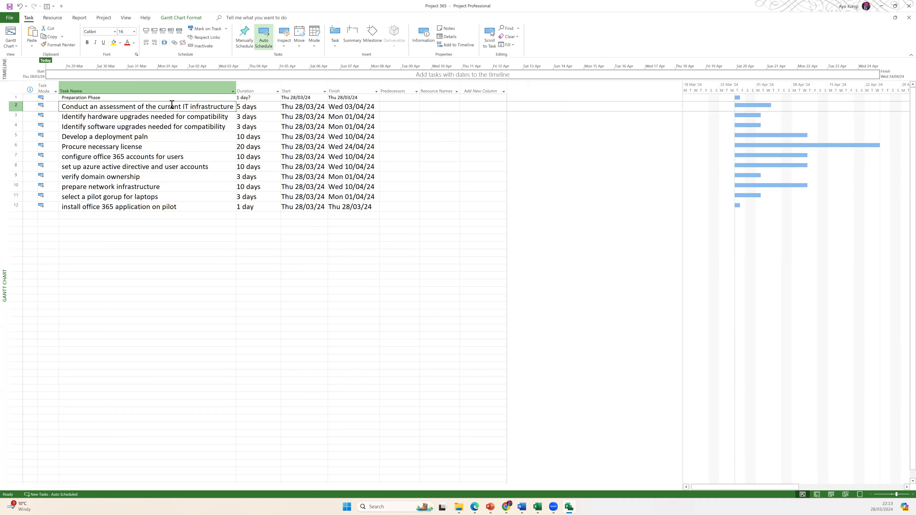
key(shift+Down)
key(shift+Down)
key(shift+Down)
key(shift+Down)
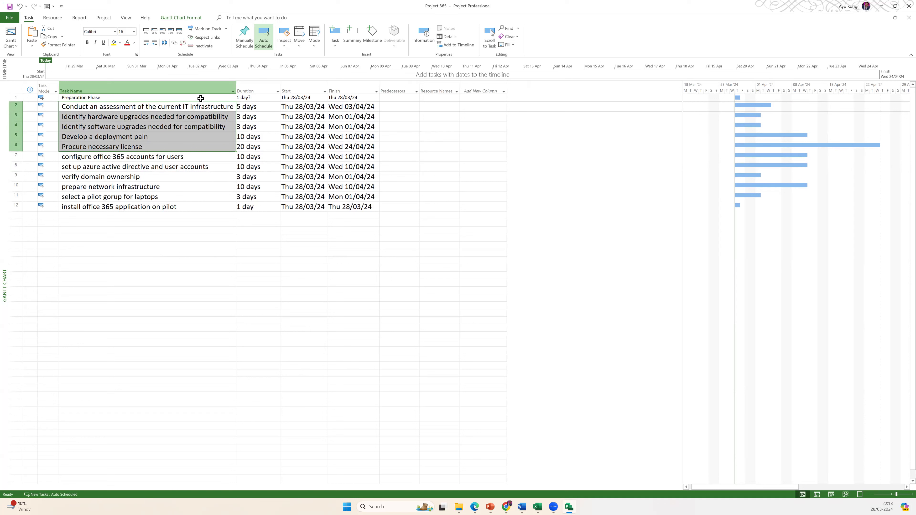
click(155, 43)
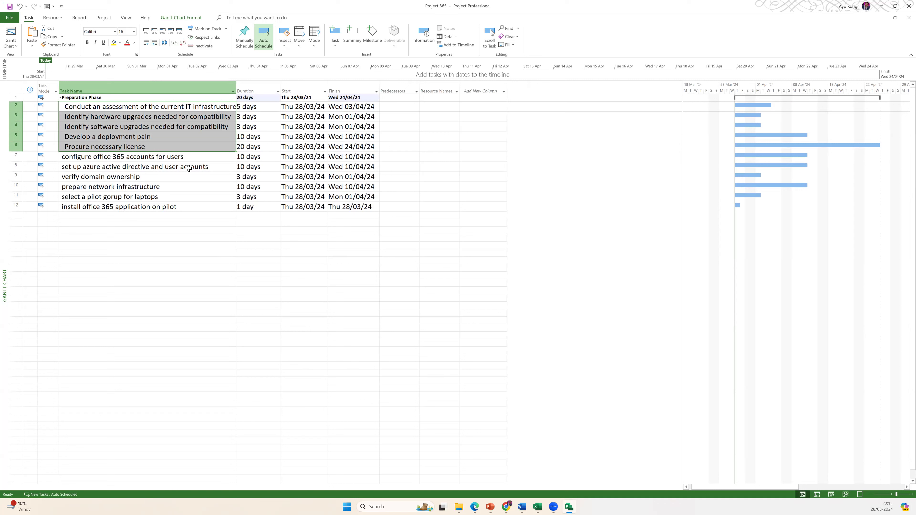
- Collapse and re-expand the Preparation Phase subtasks, and highlight the remaining tasks from account configuration to pilot installation
click(77, 103)
click(77, 102)
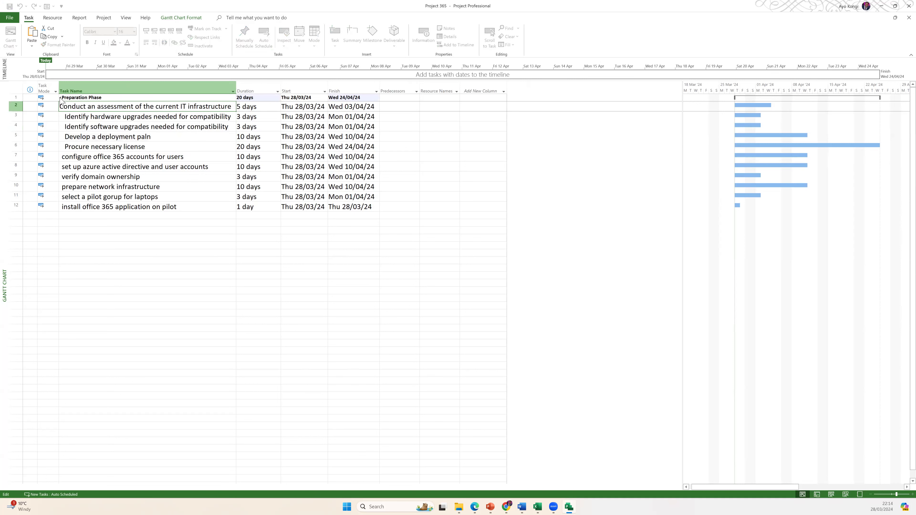
key(Return)
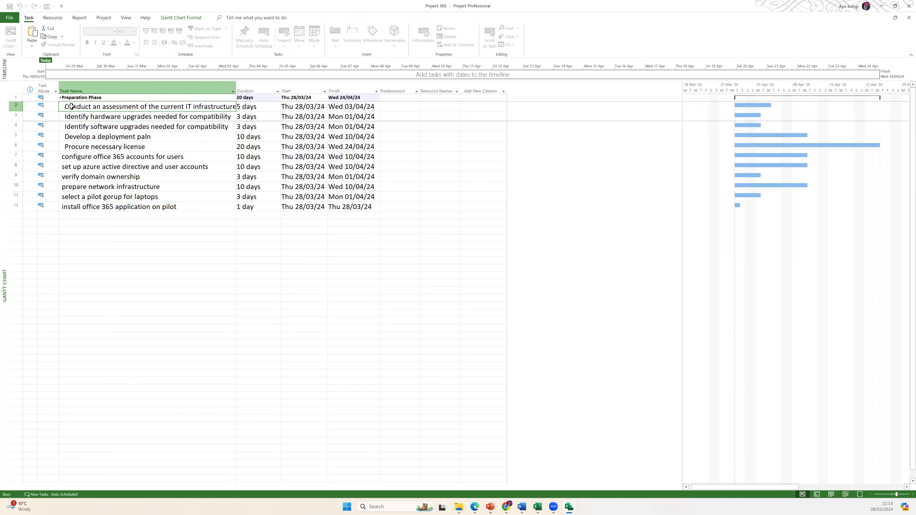
key(Down)
click(60, 99)
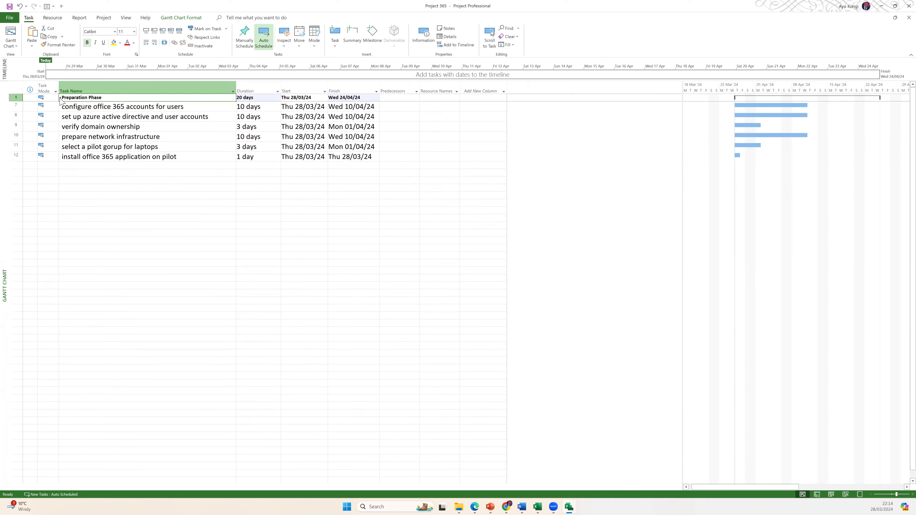
click(60, 98)
drag(115, 109, 114, 152)
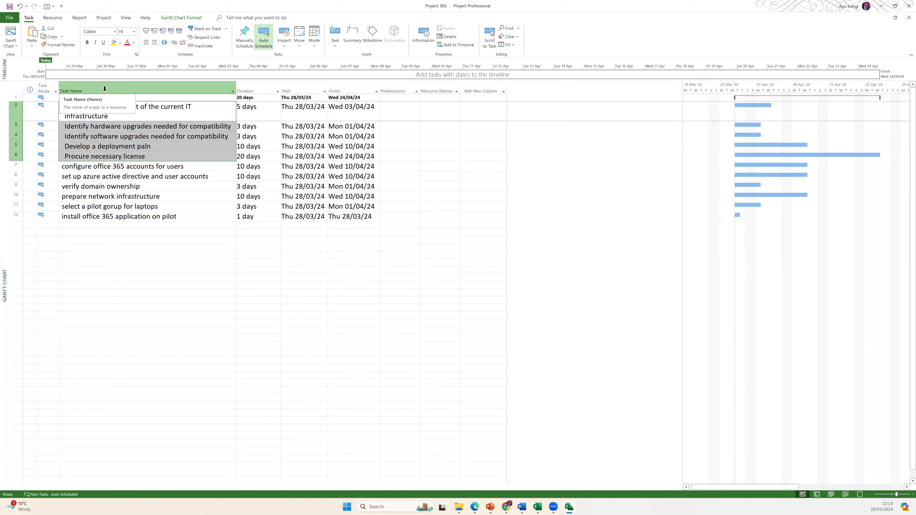
click(140, 168)
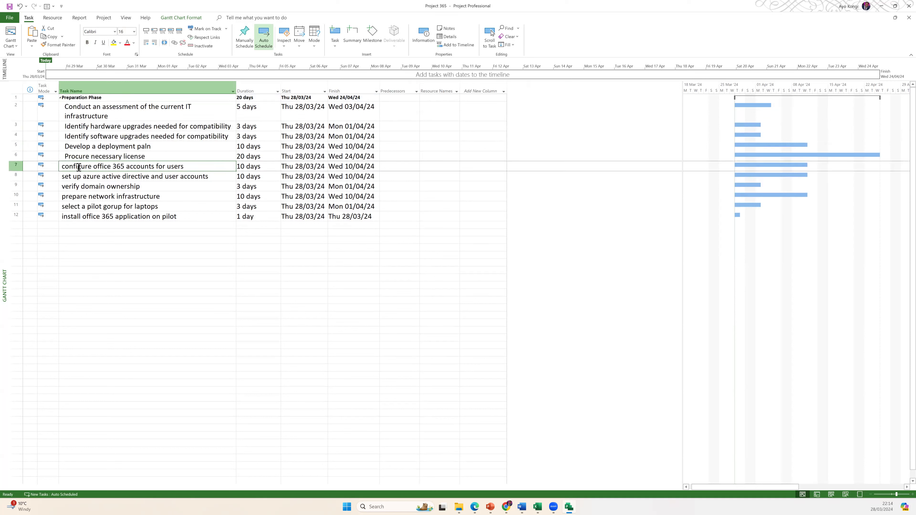
drag(100, 165, 100, 214)
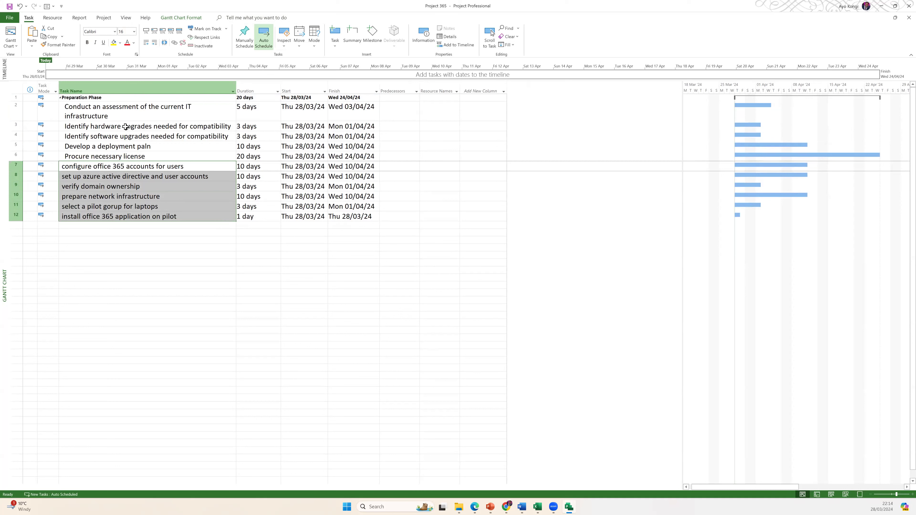
- Undo the collapsing and expanding of Preparation Phase and the indentation of its five subtasks
click(19, 6)
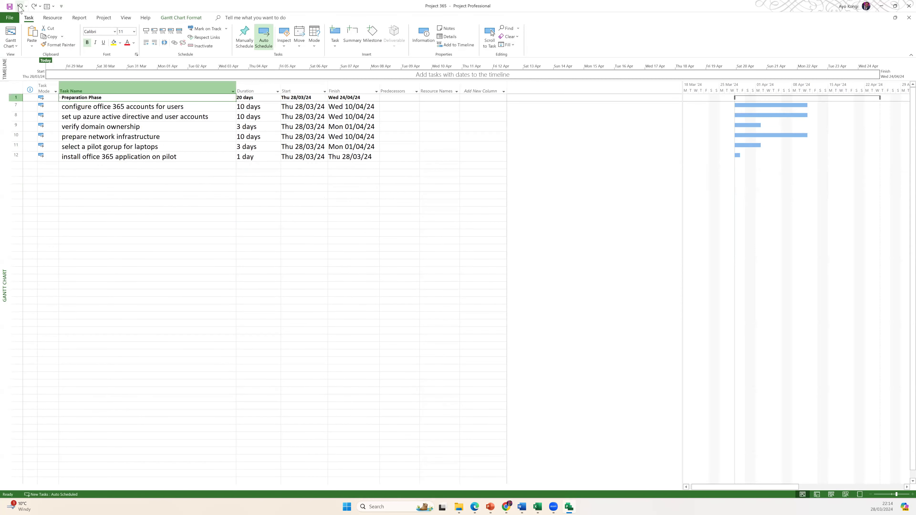
click(19, 6)
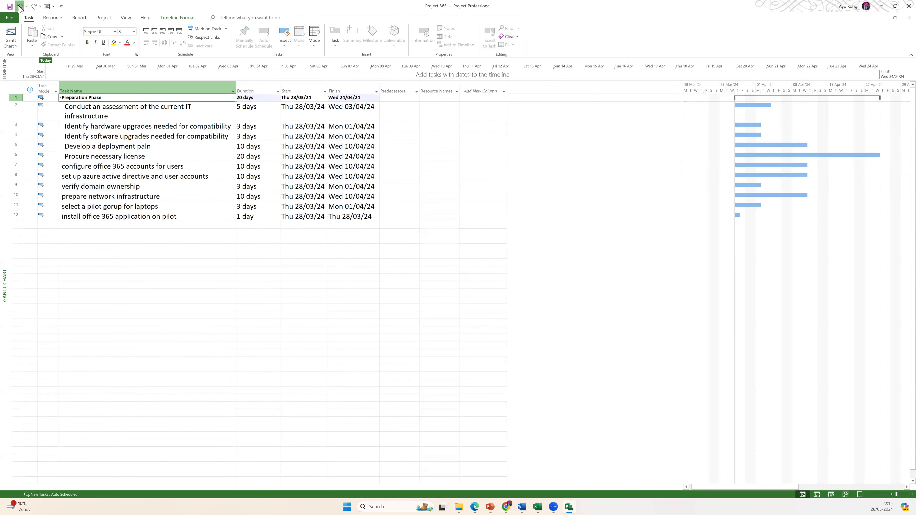
click(19, 6)
click(156, 156)
click(116, 98)
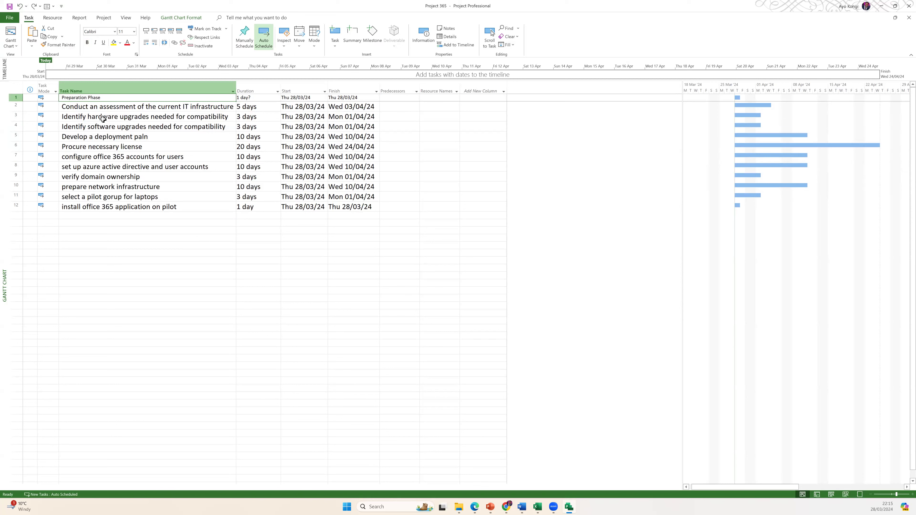
- Select the five task names from the IT infrastructure assessment to Procure necessary license
click(114, 107)
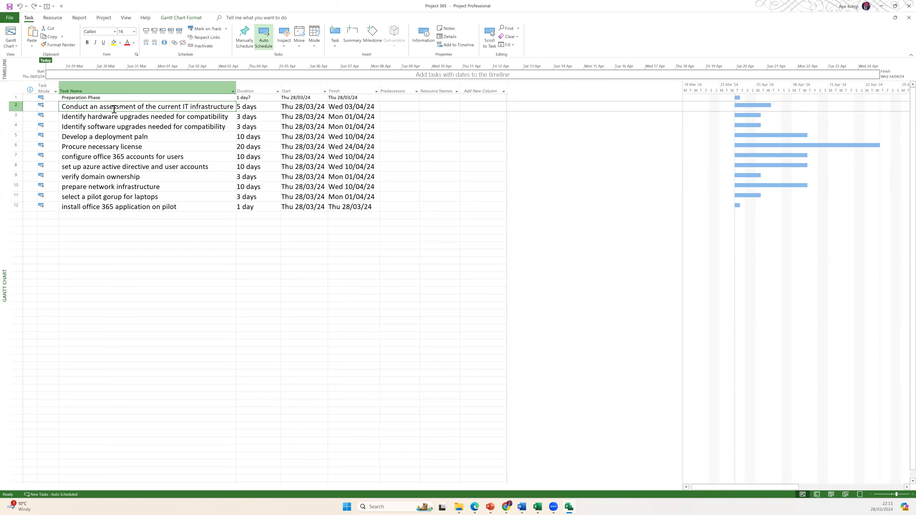
key(shift+Down)
key(shift+Down)
key(shift+Down)
key(shift+Down)
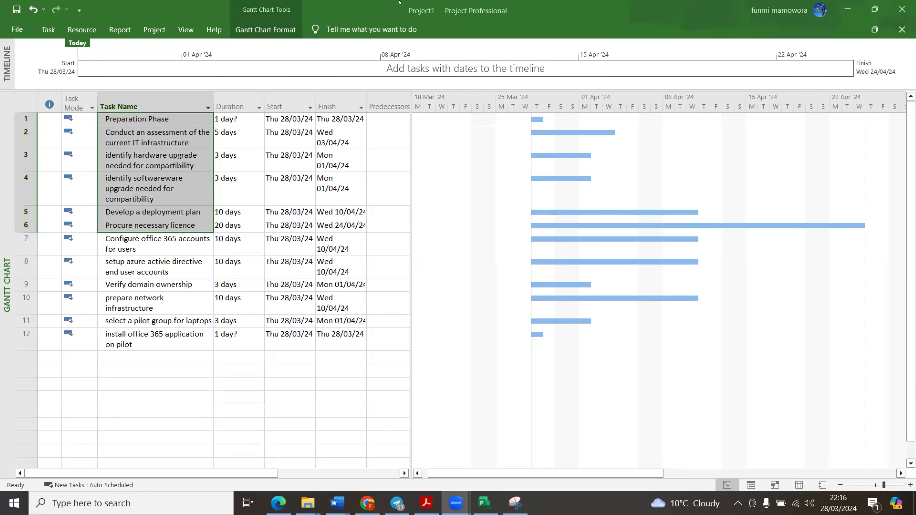
- Restore the Project1 window to a smaller size and keep the Task command ribbon permanently displayed
click(376, 2)
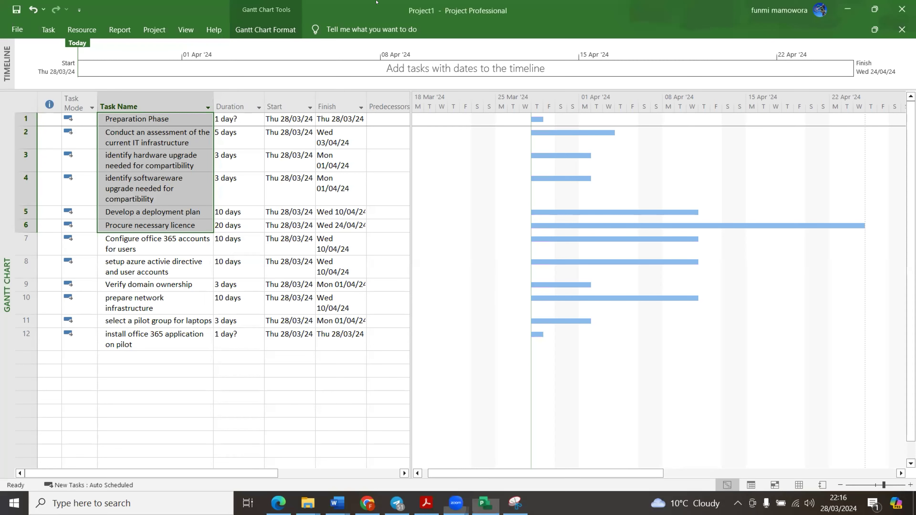
key(super+Down)
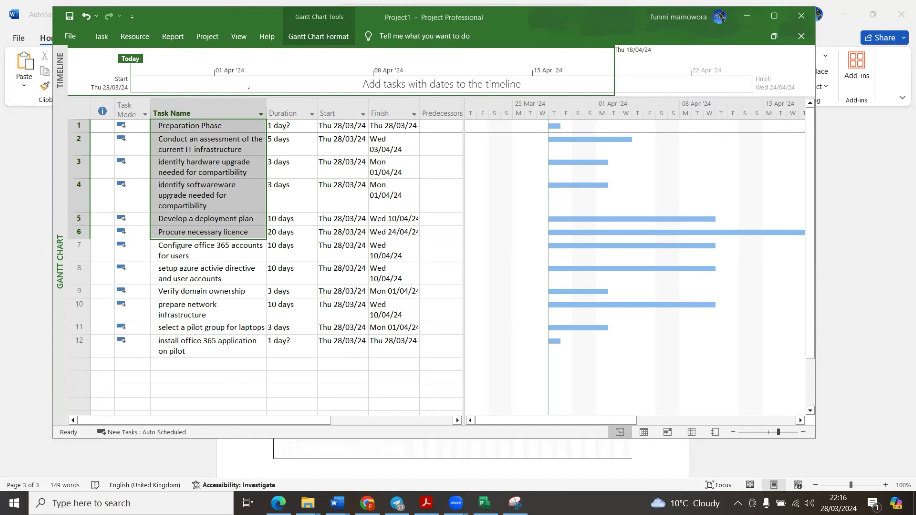
click(96, 36)
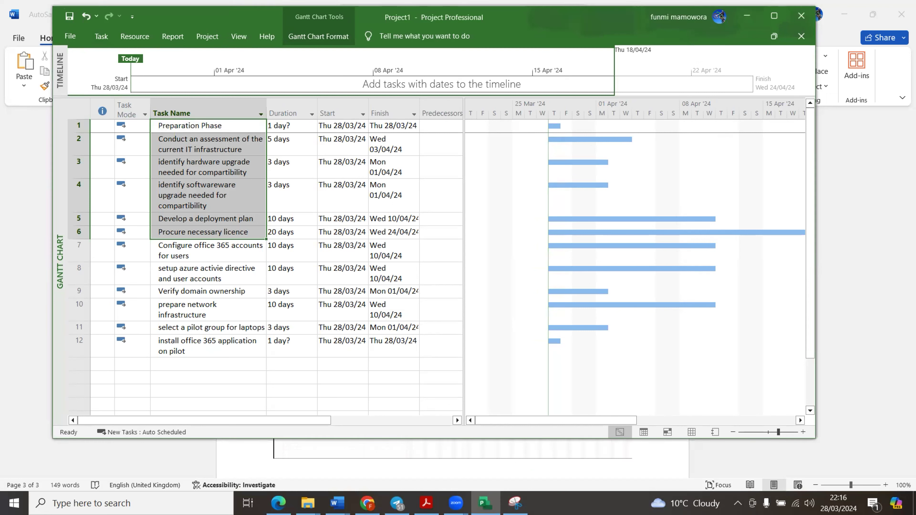
click(100, 36)
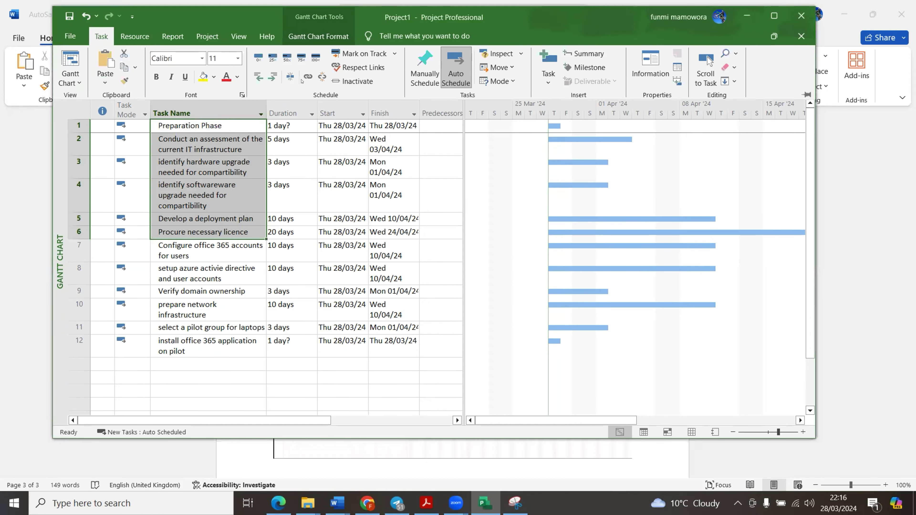
click(806, 95)
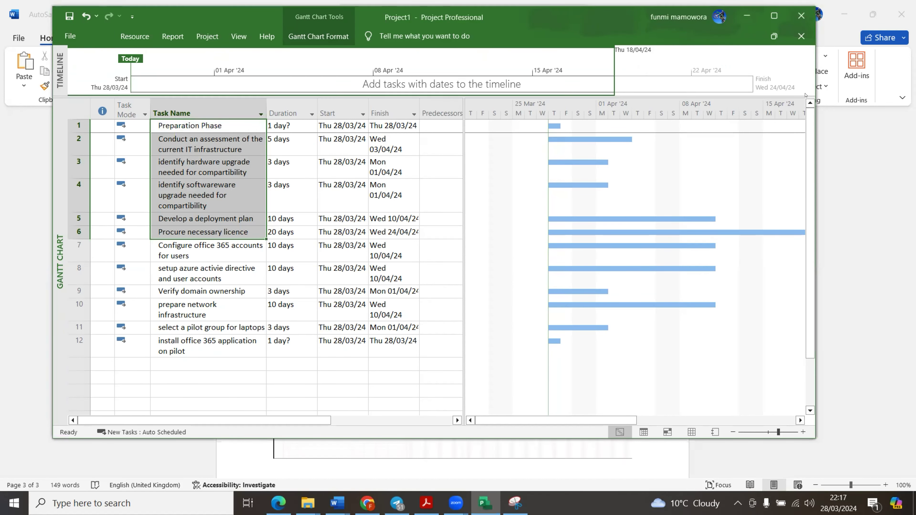
click(231, 135)
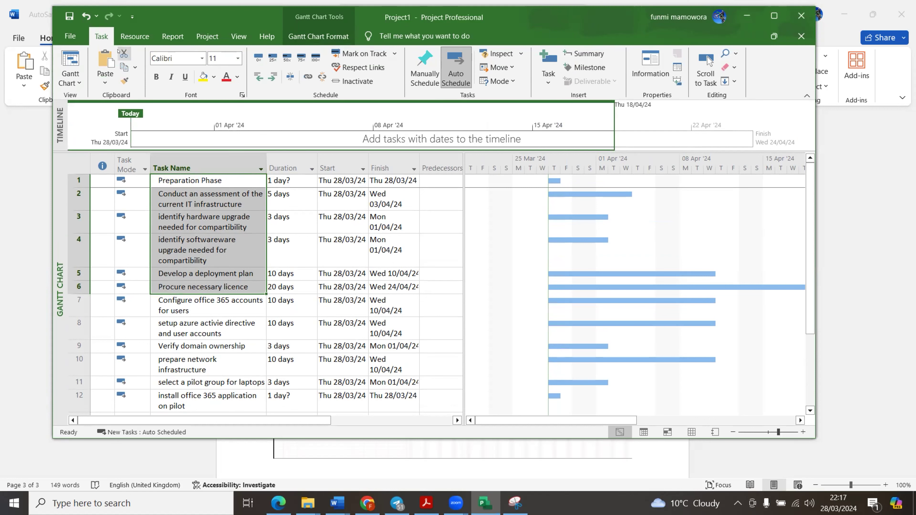
- Hide the timeline above the task table and Gantt chart
right_click(286, 143)
click(310, 231)
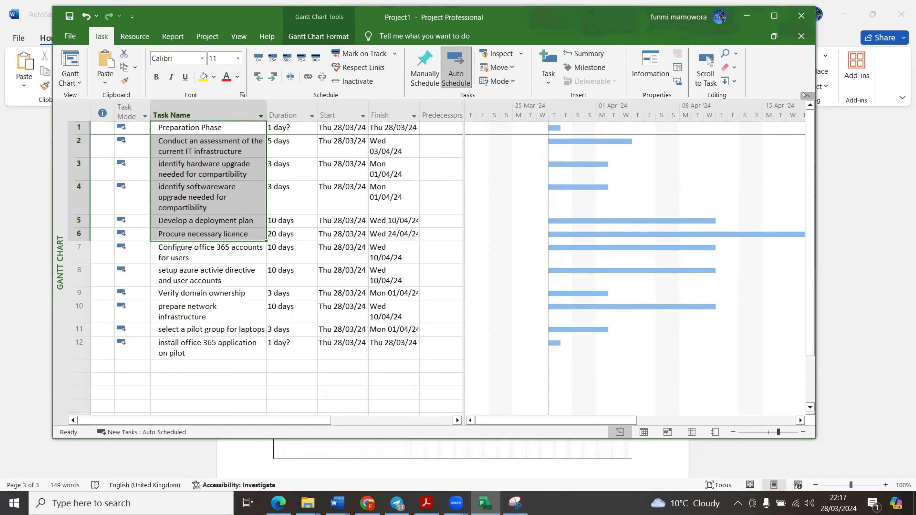
- Indent the five tasks from the IT infrastructure assessment to Procure necessary licence as subtasks of Preparation Phase
click(807, 96)
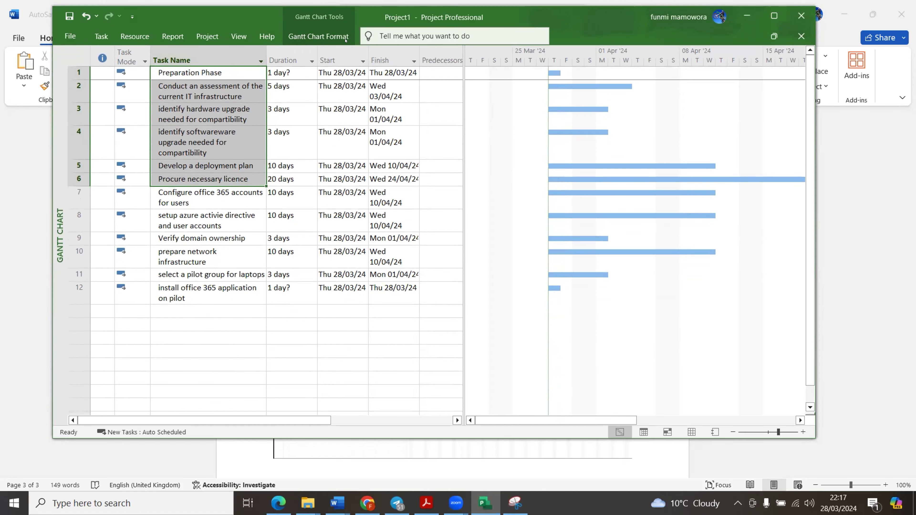
double_click(102, 36)
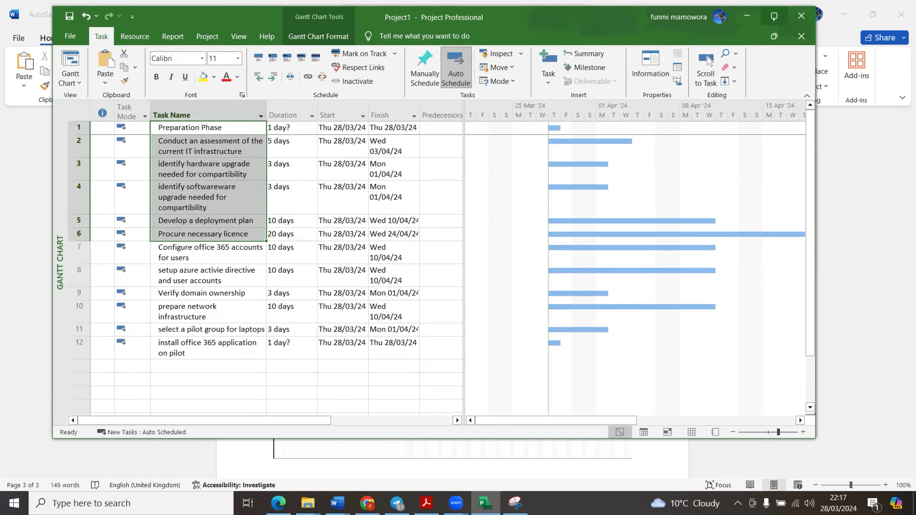
click(186, 141)
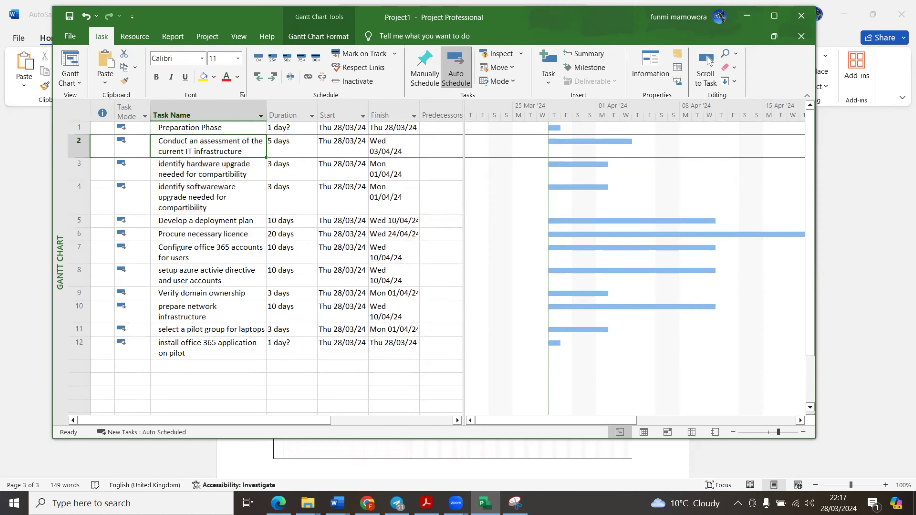
drag(203, 141, 208, 234)
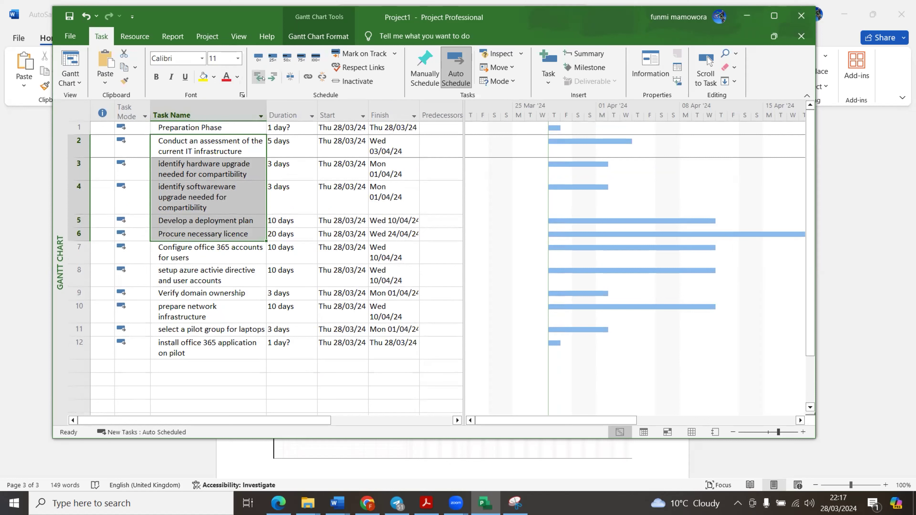
click(272, 75)
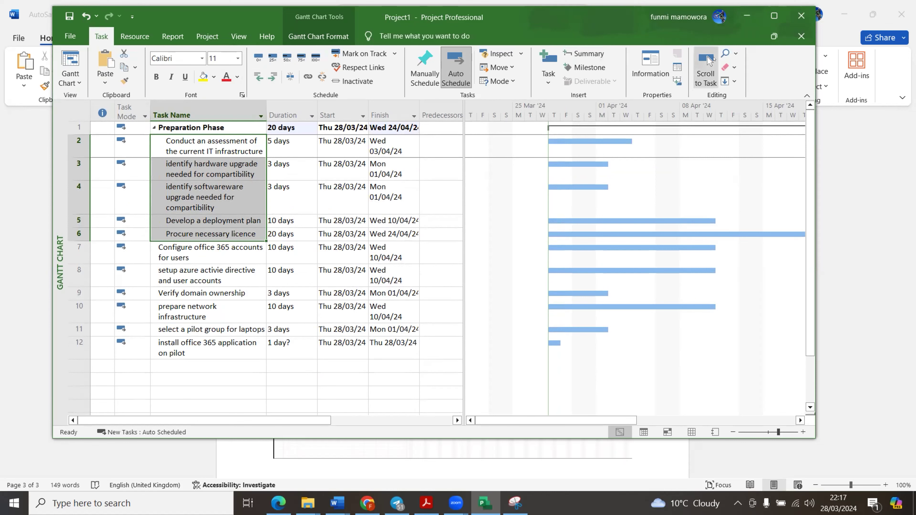
- Maximize the project window, extend the task table to expose the Add New Column heading, and widen the Start and Finish columns
click(767, 17)
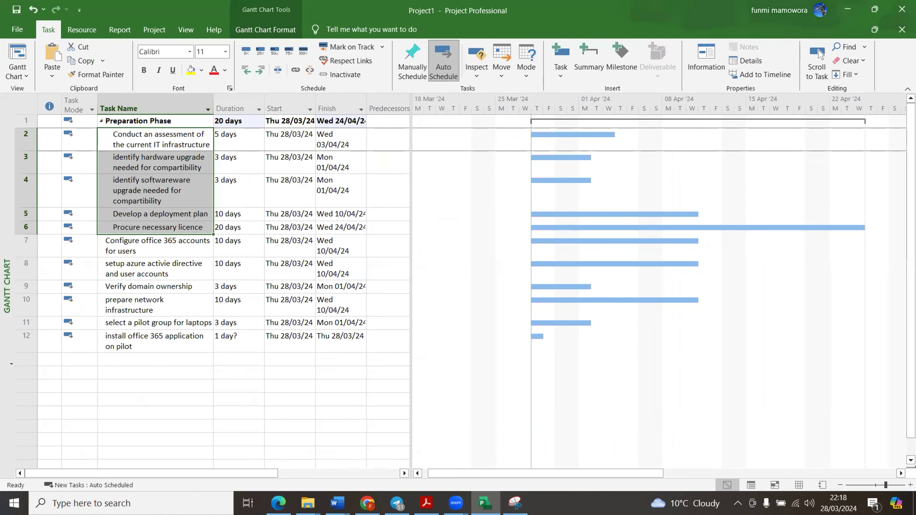
drag(411, 289, 640, 289)
drag(367, 105, 393, 105)
click(425, 139)
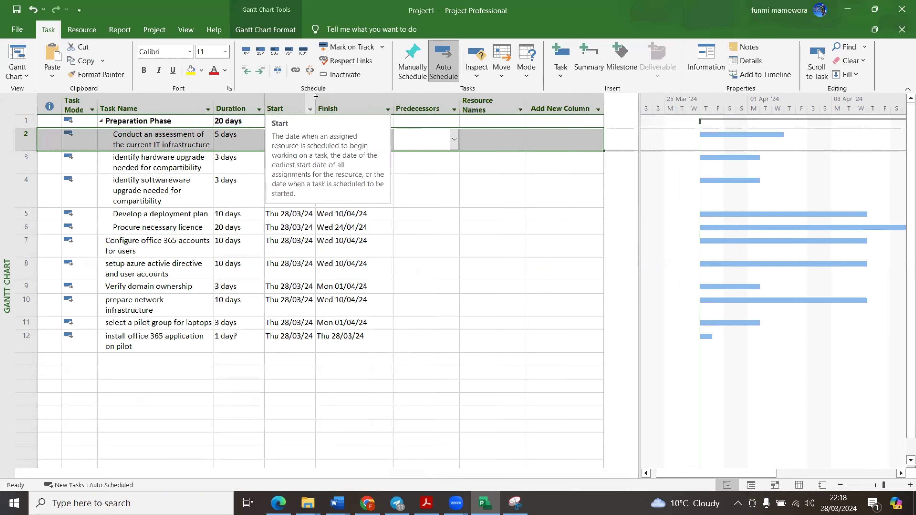
drag(316, 96, 331, 96)
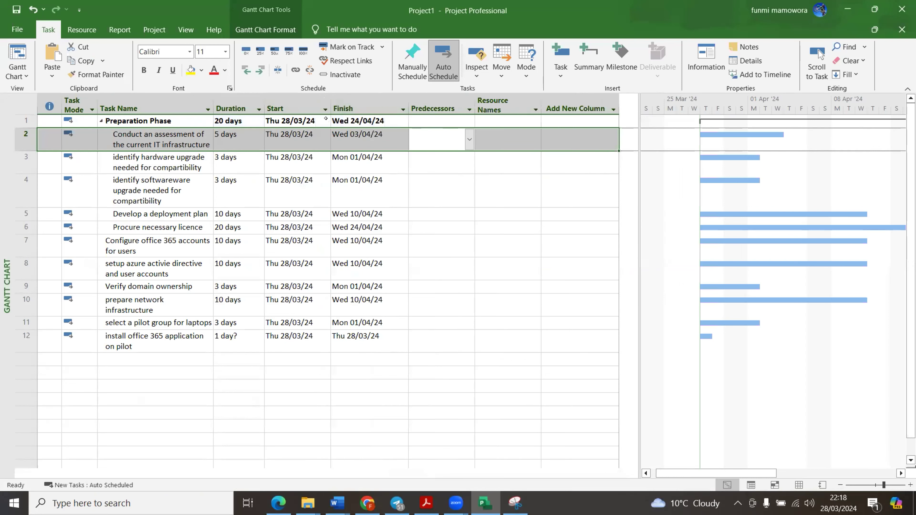
click(155, 245)
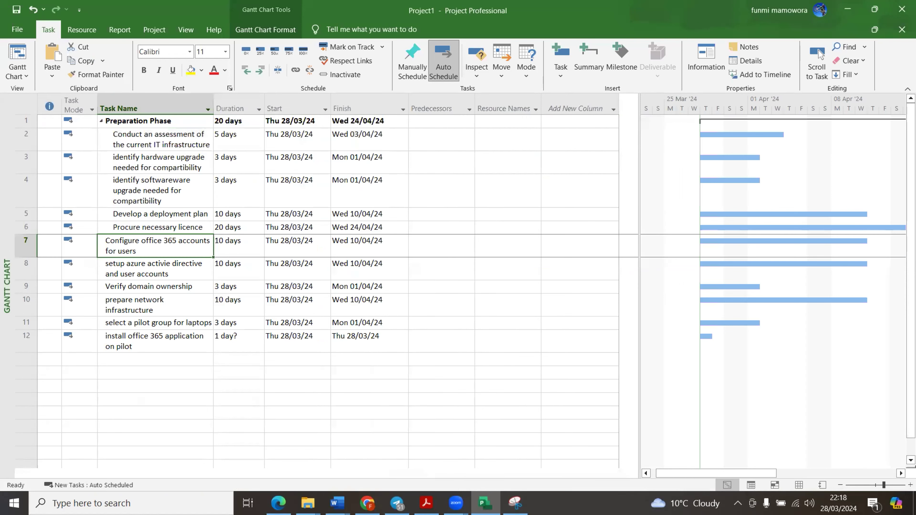
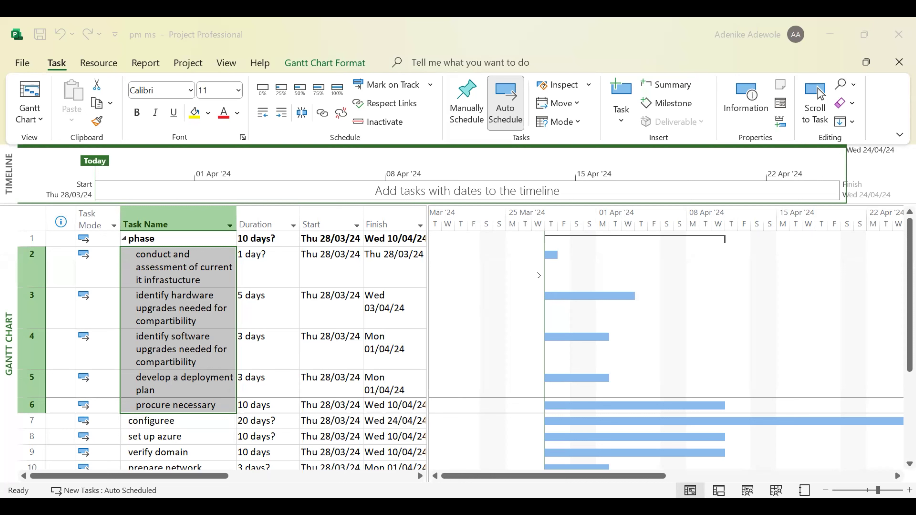
- In the pm ms project, extend the task table over the Gantt chart to expose the Predecessors and Resource Names columns
drag(538, 275, 541, 269)
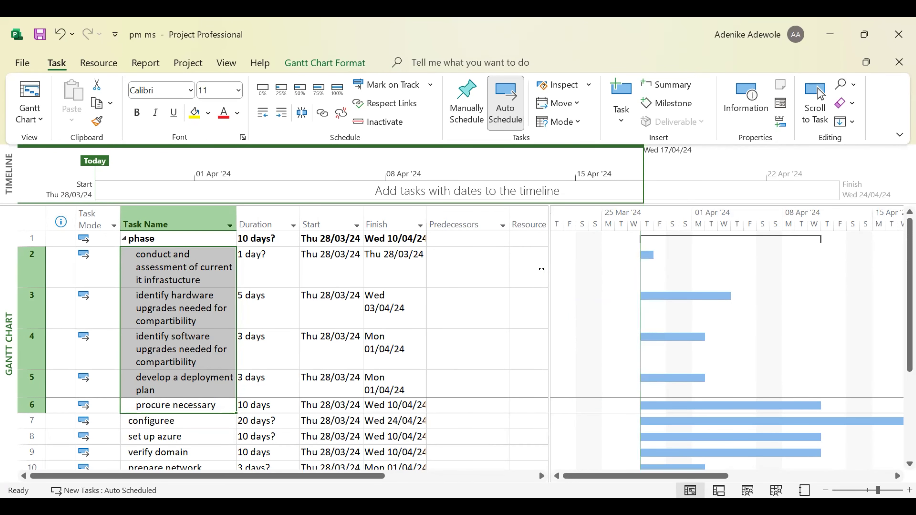
drag(563, 270, 588, 275)
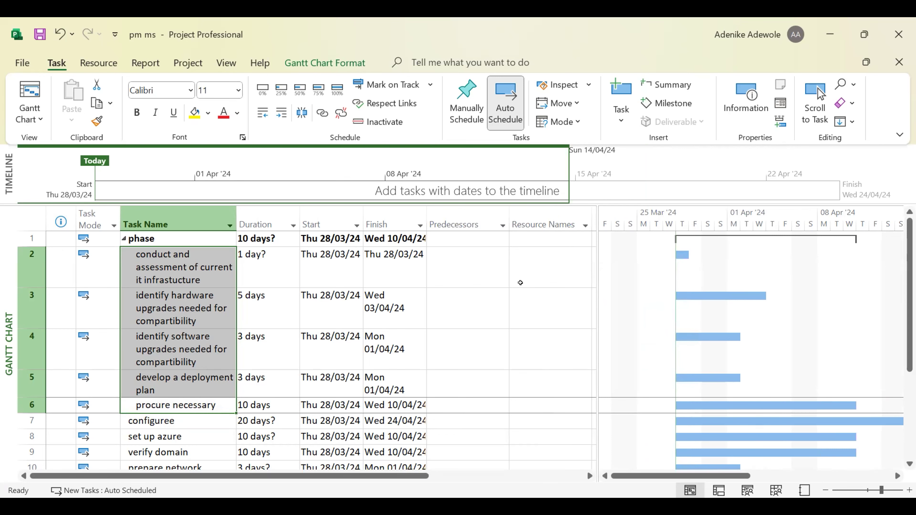
scroll(166, 266, down, 3)
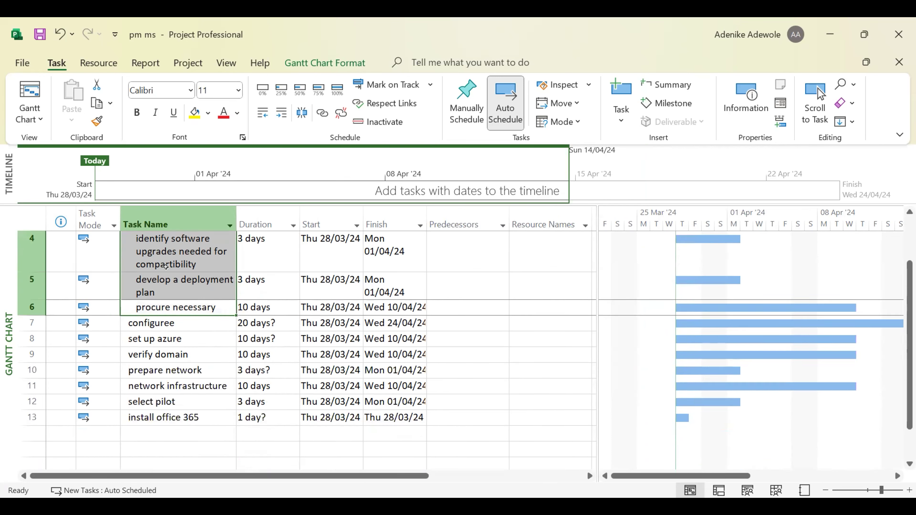
scroll(166, 266, down, 3)
scroll(226, 236, up, 6)
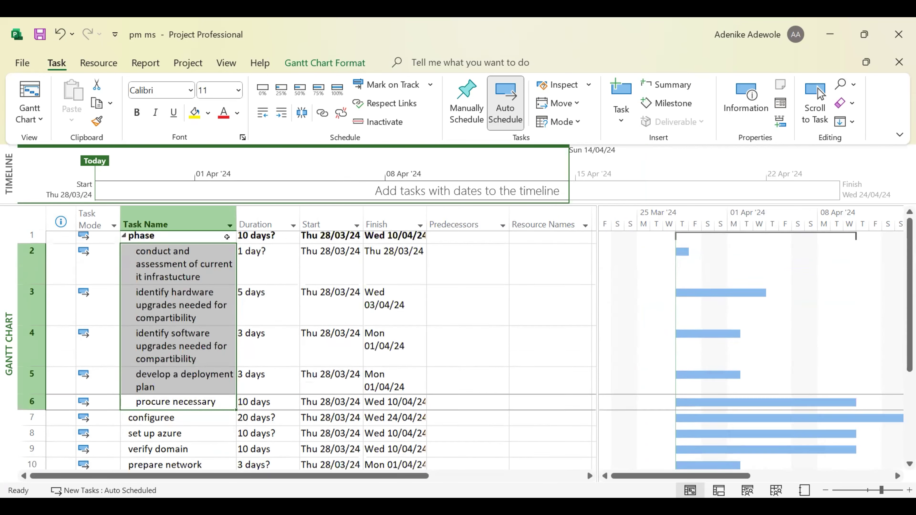
- Widen the Task Name column until every task name fits on a single line
click(229, 226)
click(260, 268)
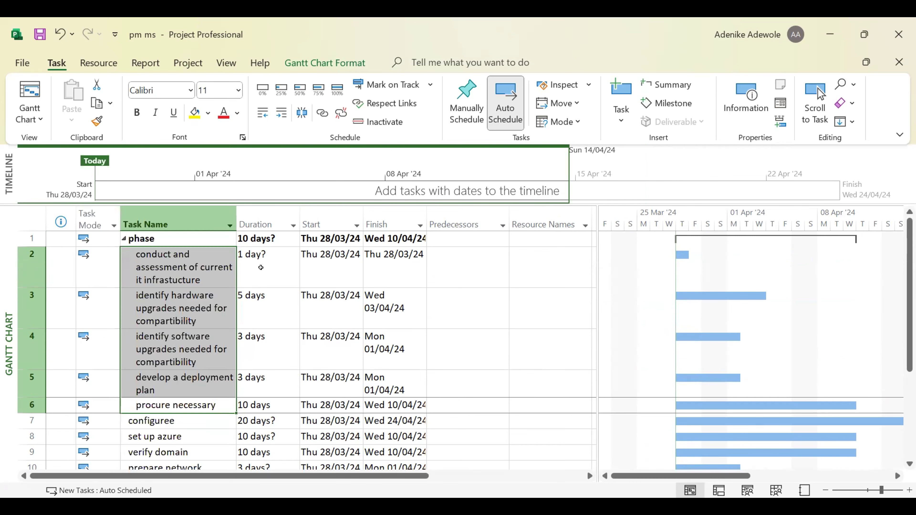
click(261, 267)
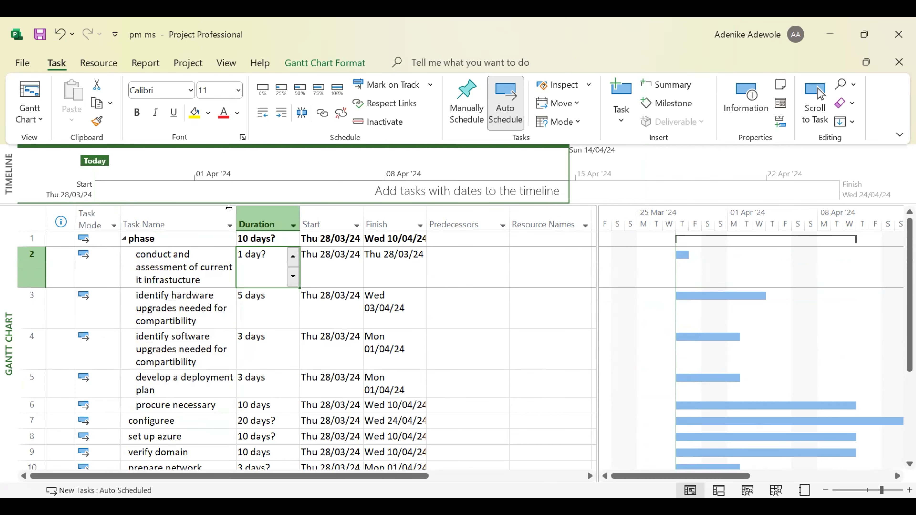
drag(236, 225, 304, 225)
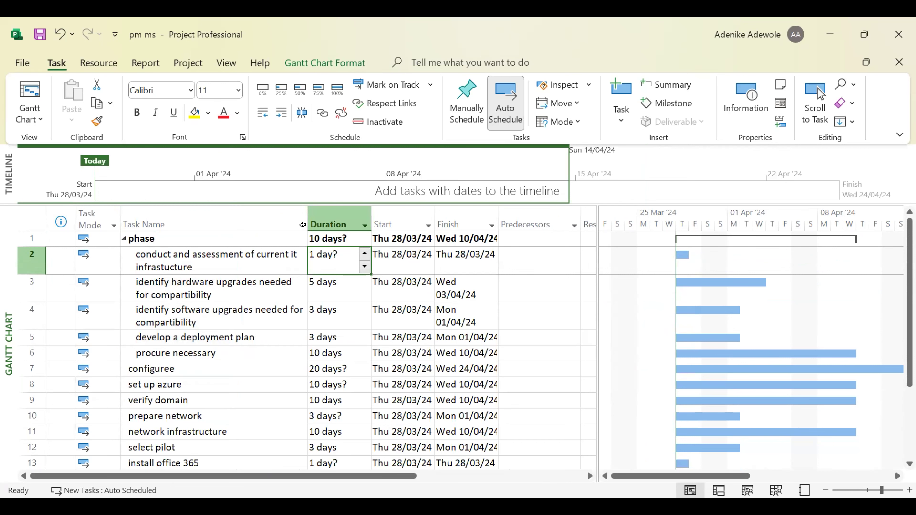
drag(303, 205, 393, 212)
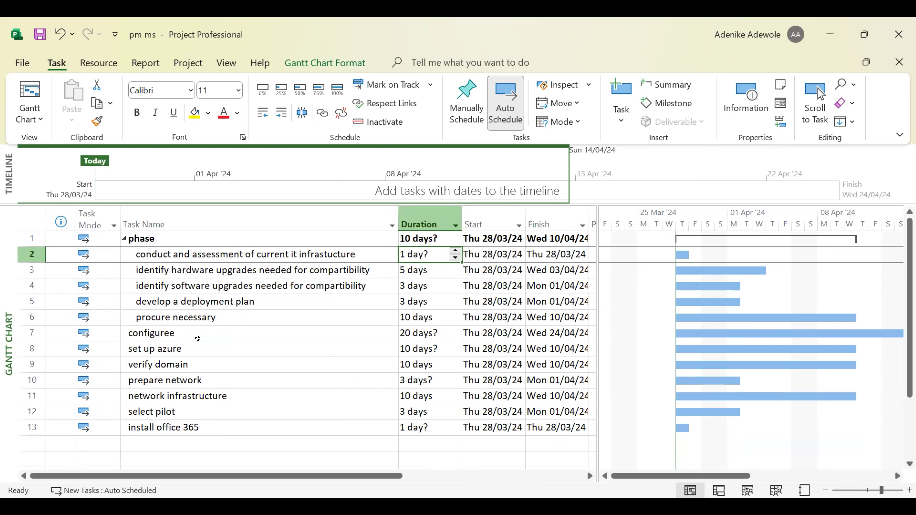
click(192, 331)
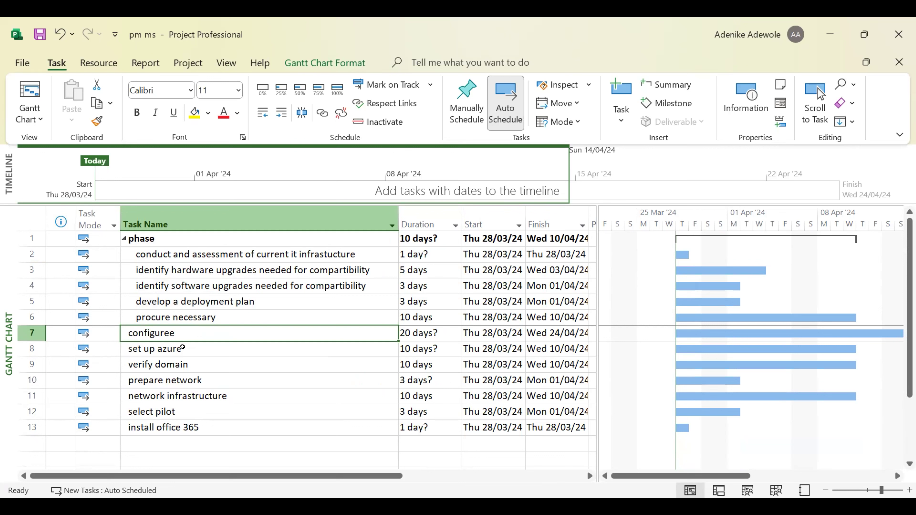
key(Down)
key(Down)
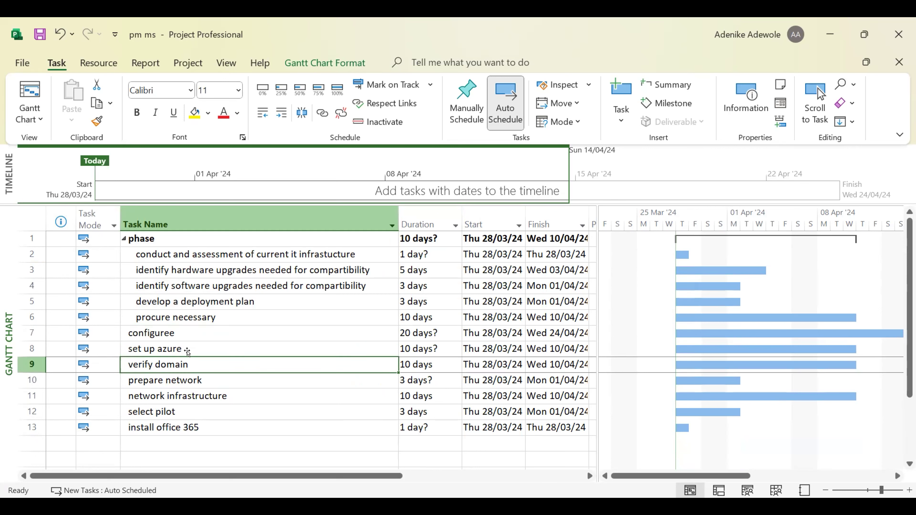
click(179, 329)
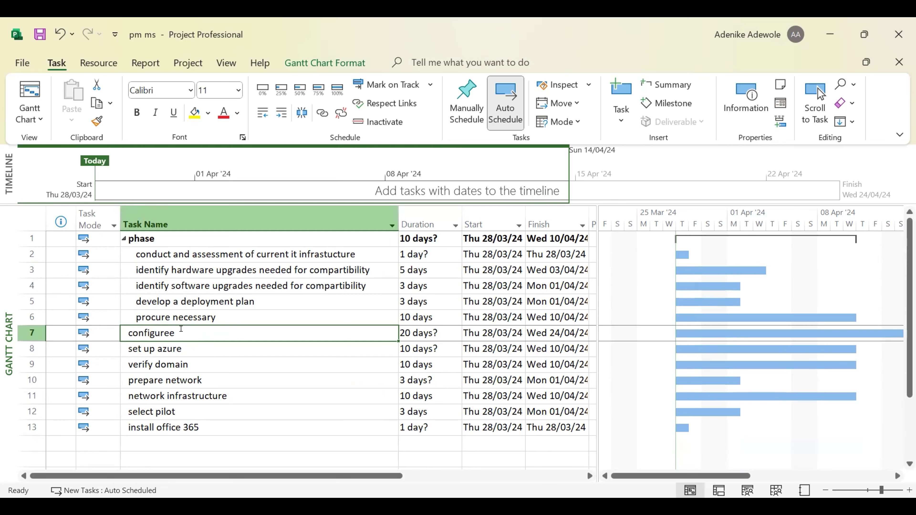
drag(177, 338, 177, 428)
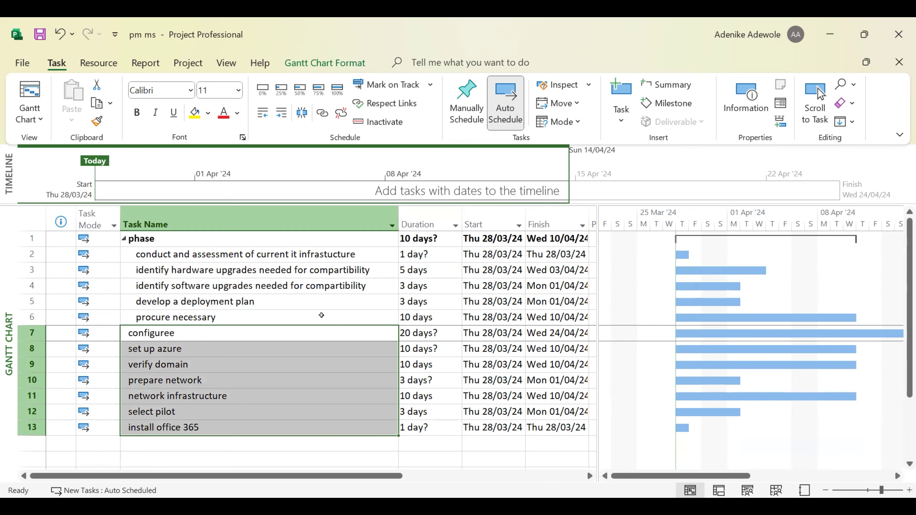
click(317, 328)
click(318, 329)
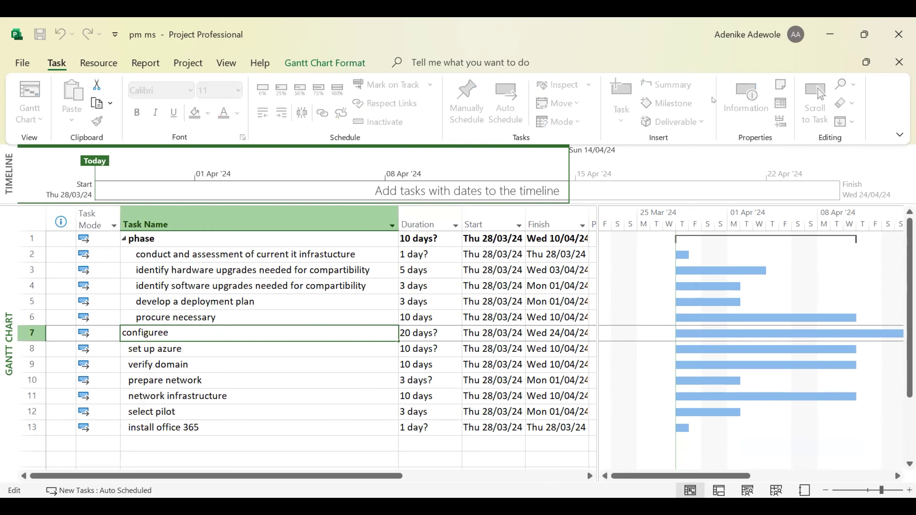
click(167, 391)
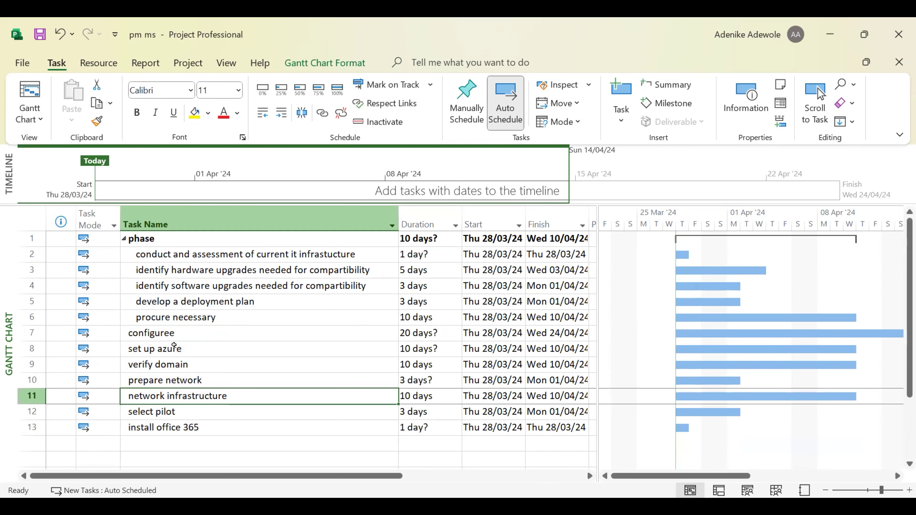
- Insert a summary task above the configuree task and name it "Infrastructure set up"
click(183, 328)
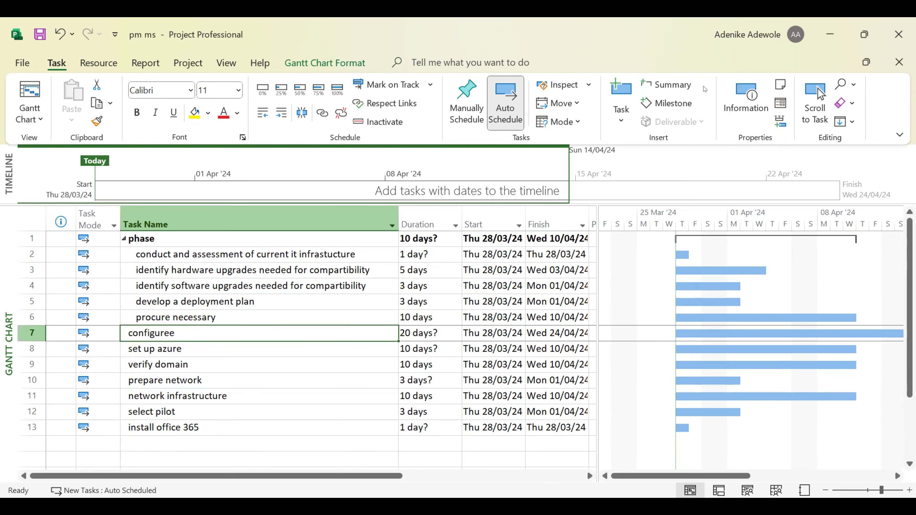
click(662, 87)
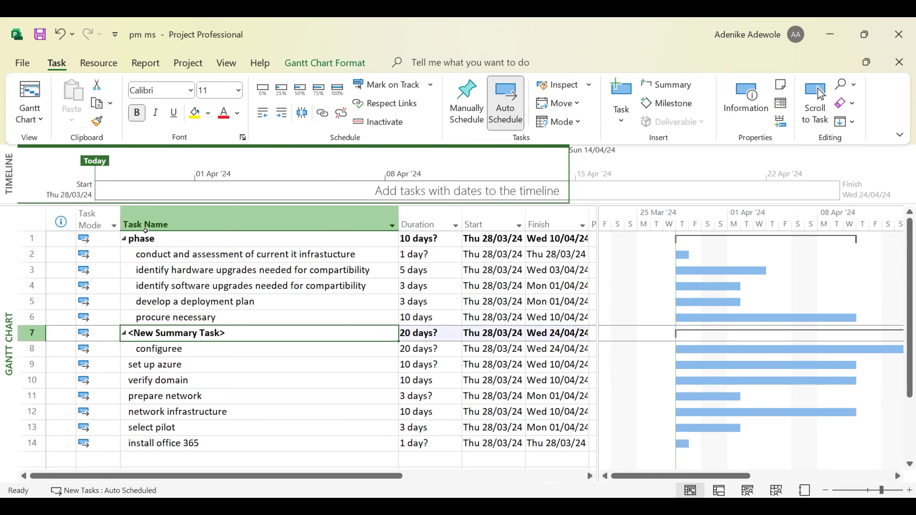
click(221, 323)
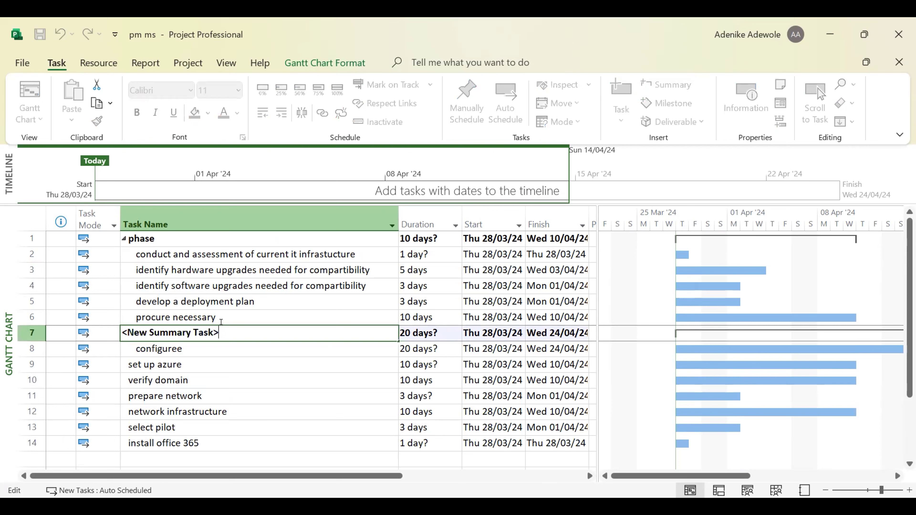
drag(221, 323, 120, 326)
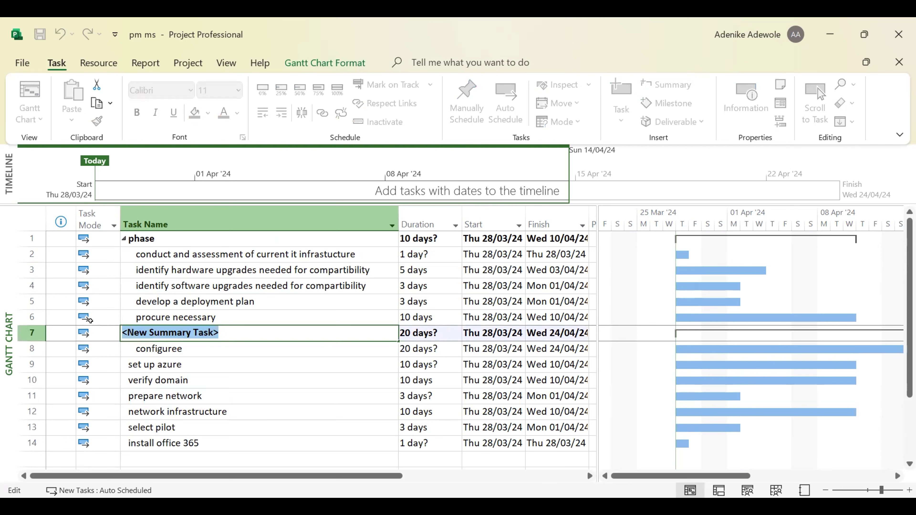
text(Infrastructre)
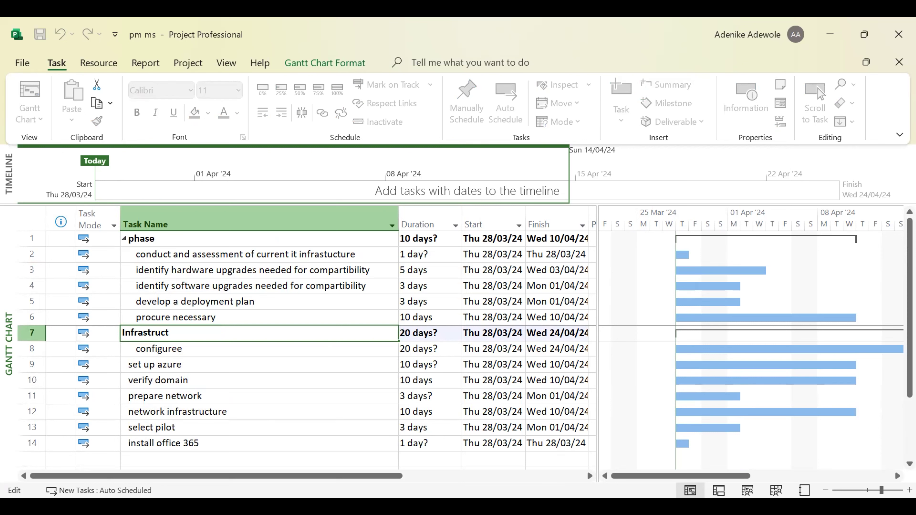
text(ure set up)
click(167, 359)
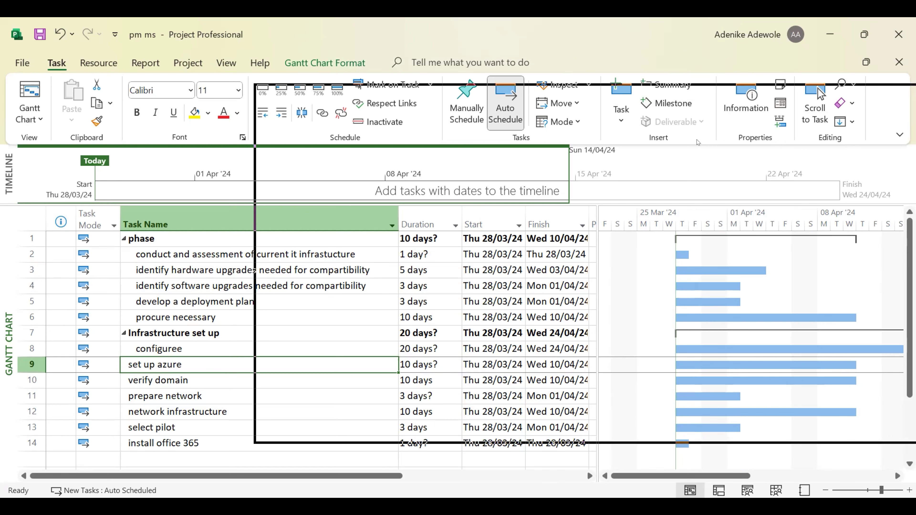
- Shrink and re-maximize the project window, and collapse and re-expand the Infrastructure set up summary task
click(865, 34)
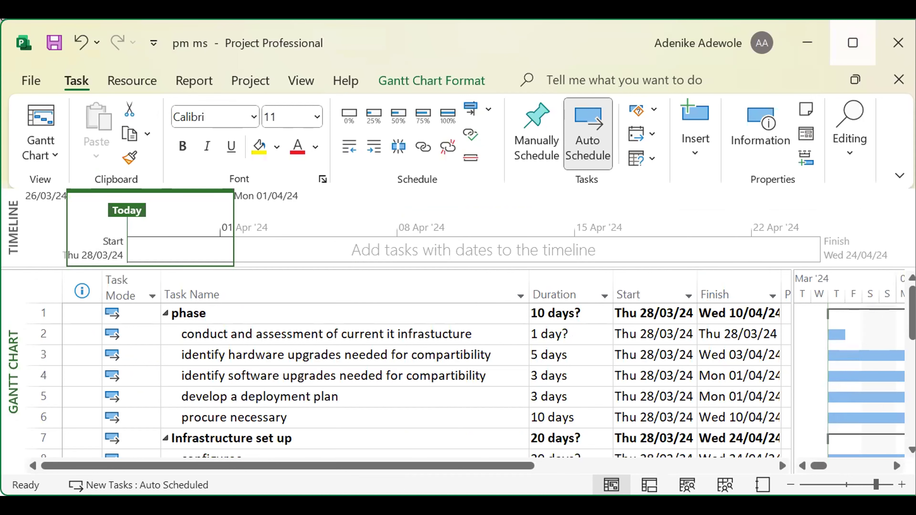
click(853, 43)
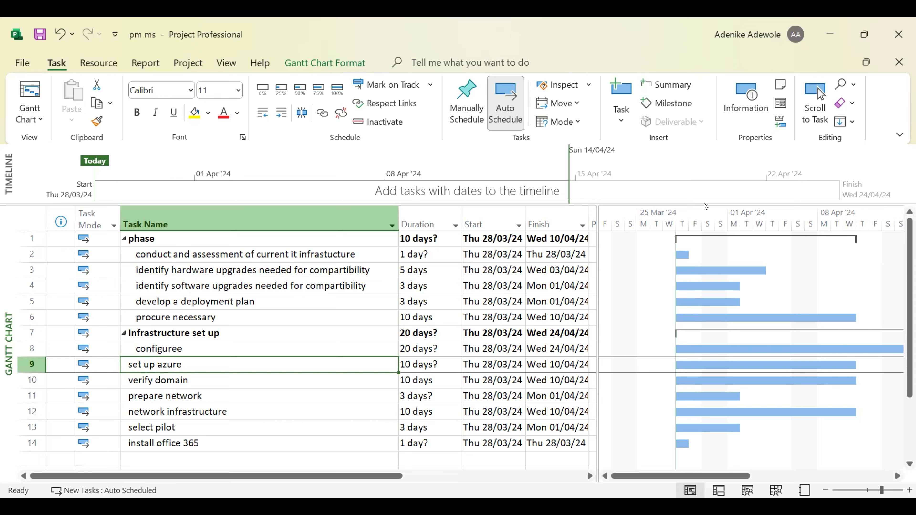
key(Up)
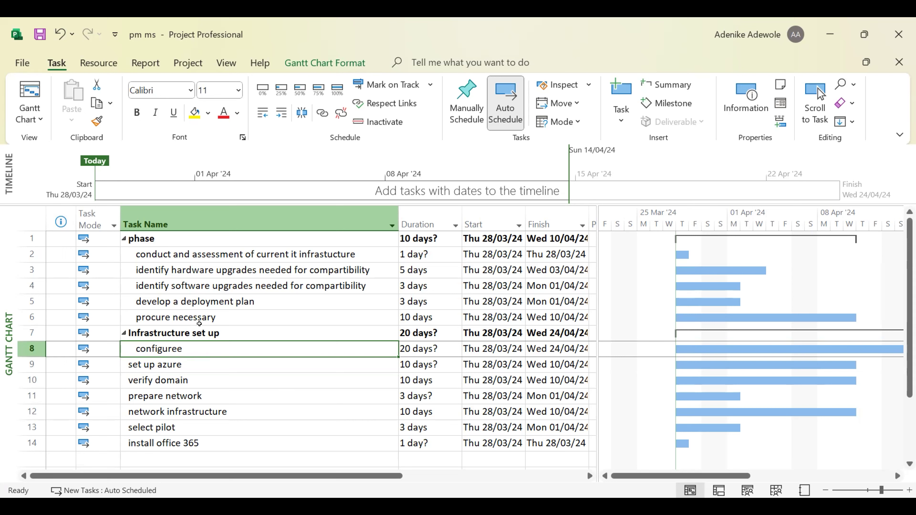
click(125, 335)
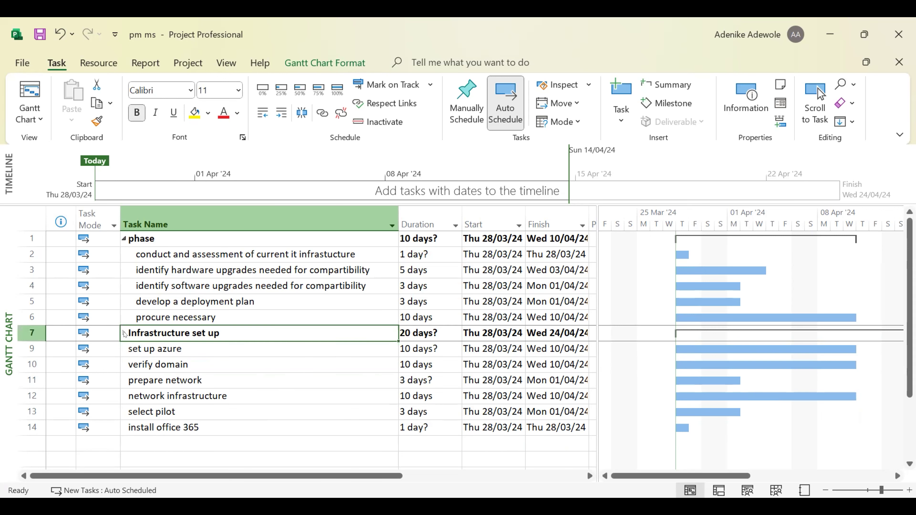
click(125, 335)
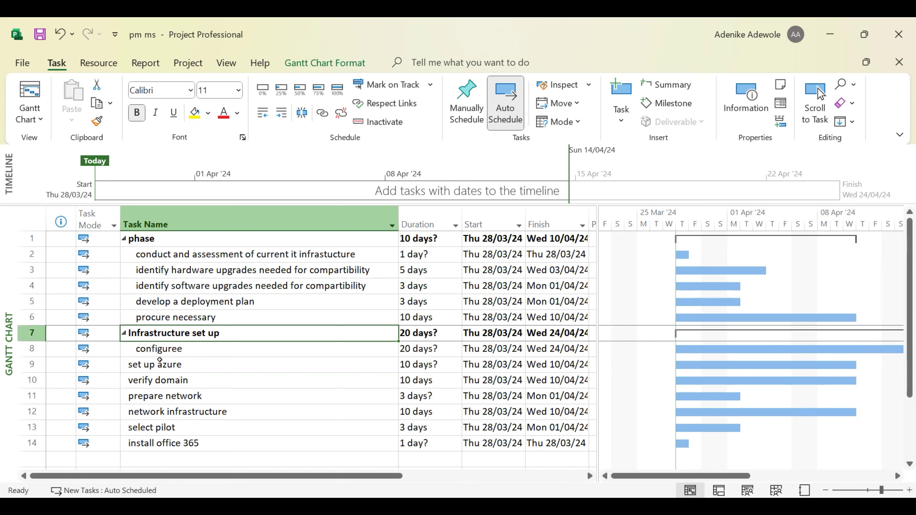
- Indent the tasks from set up azure through install office 365 under Infrastructure set up, and collapse both summary tasks
drag(167, 358, 167, 438)
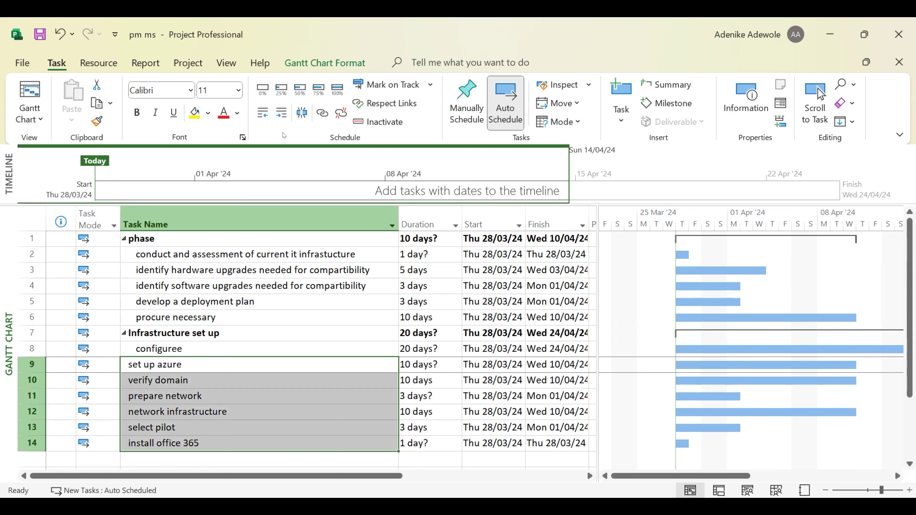
click(280, 114)
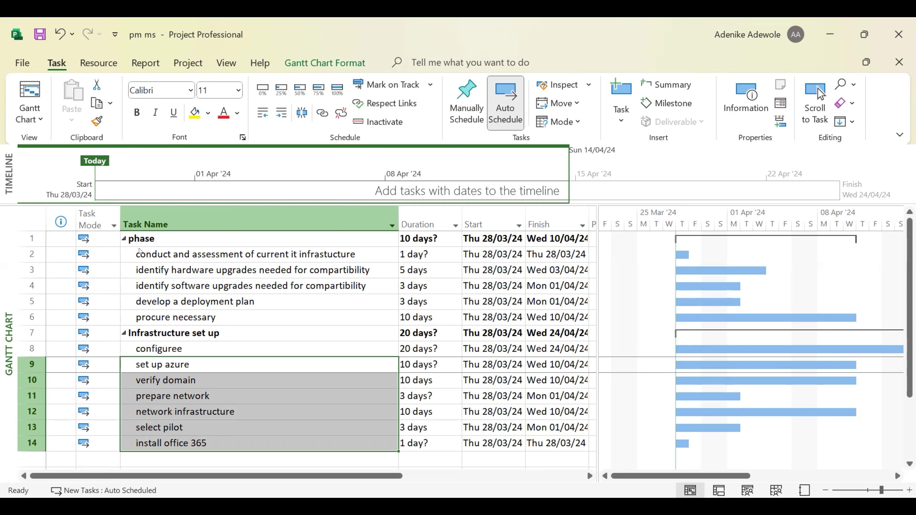
click(124, 241)
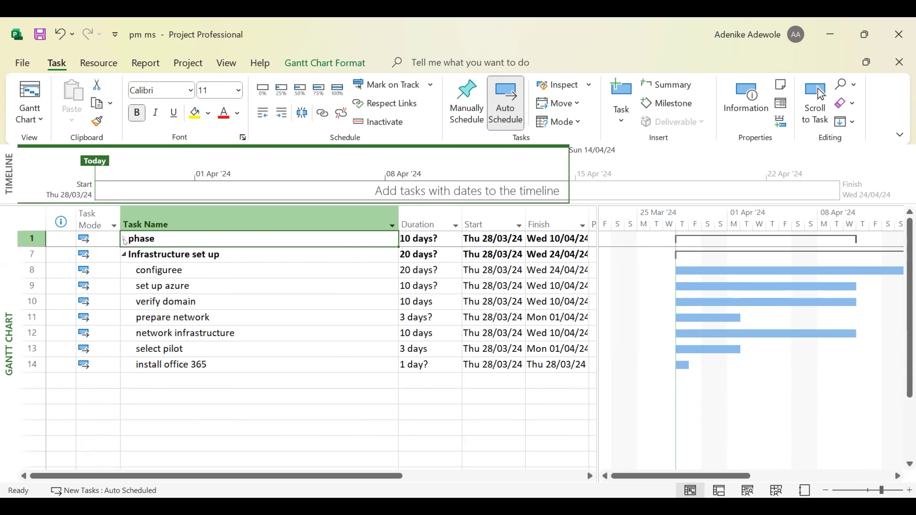
click(125, 255)
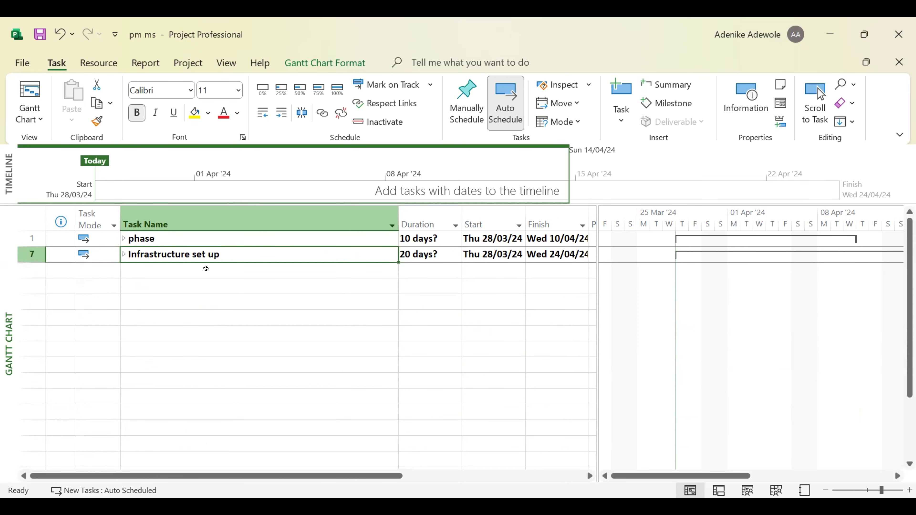
- Insert a top-level summary task over phase and Infrastructure set up, and name it "Project 365"
drag(169, 233, 170, 253)
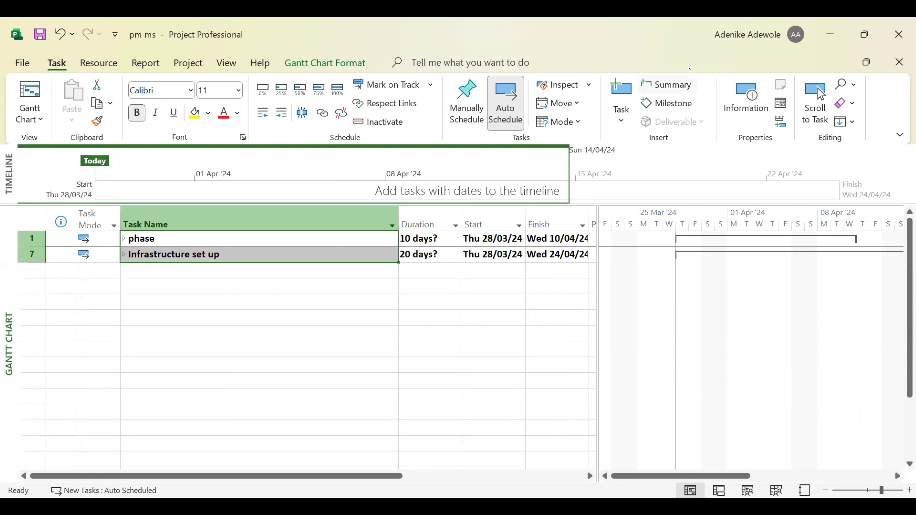
click(669, 89)
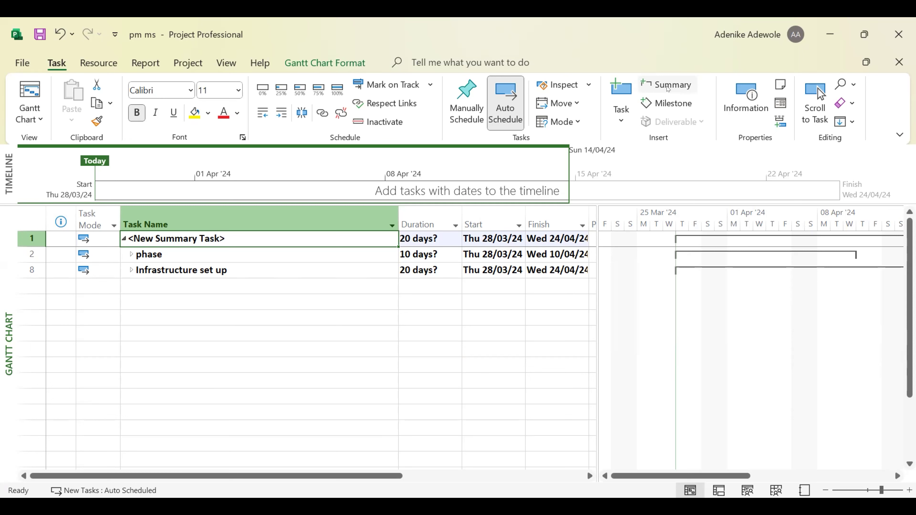
text(Projec)
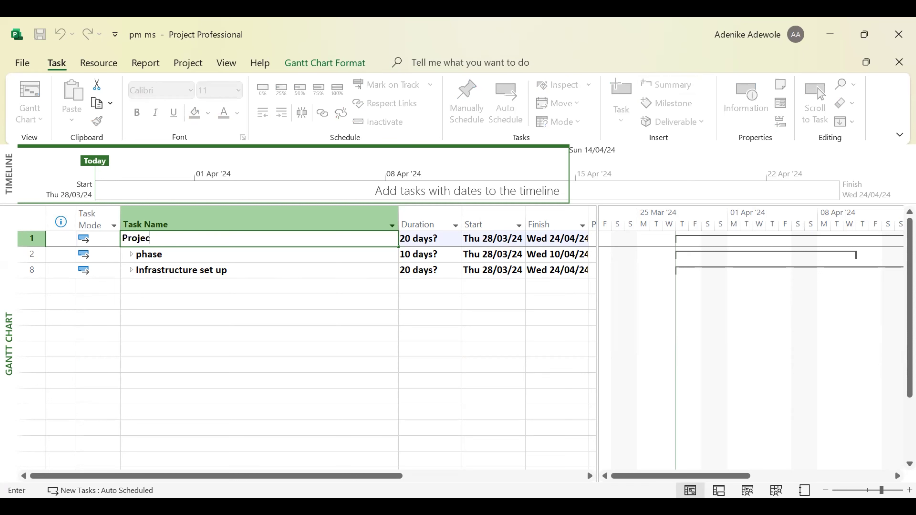
text(t £65)
key(BackSpace)
key(BackSpace)
key(BackSpace)
text(365)
click(222, 287)
click(236, 266)
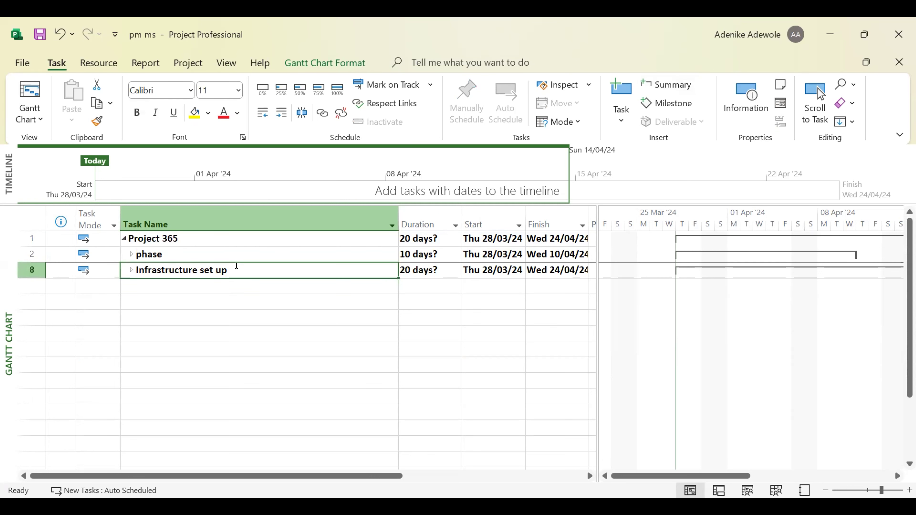
- Expand the phase and Infrastructure set up summary tasks to show all their subtasks
click(132, 271)
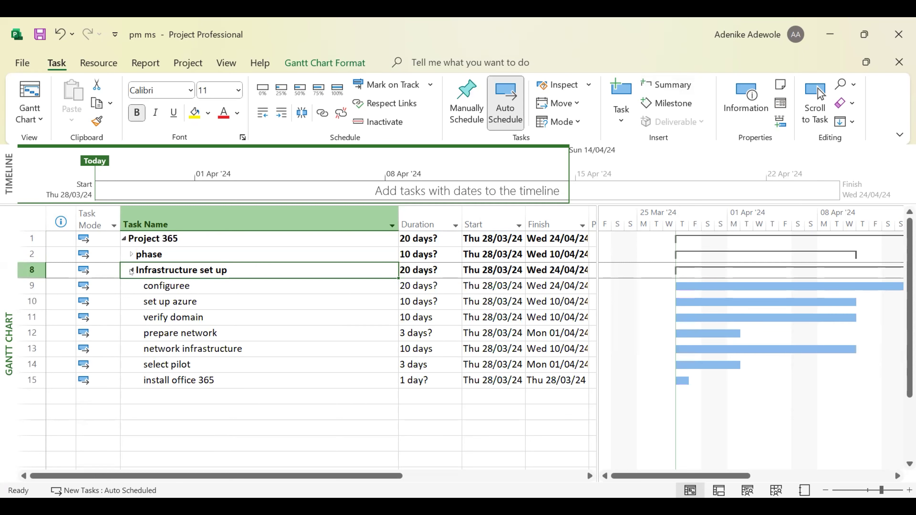
drag(175, 302, 175, 380)
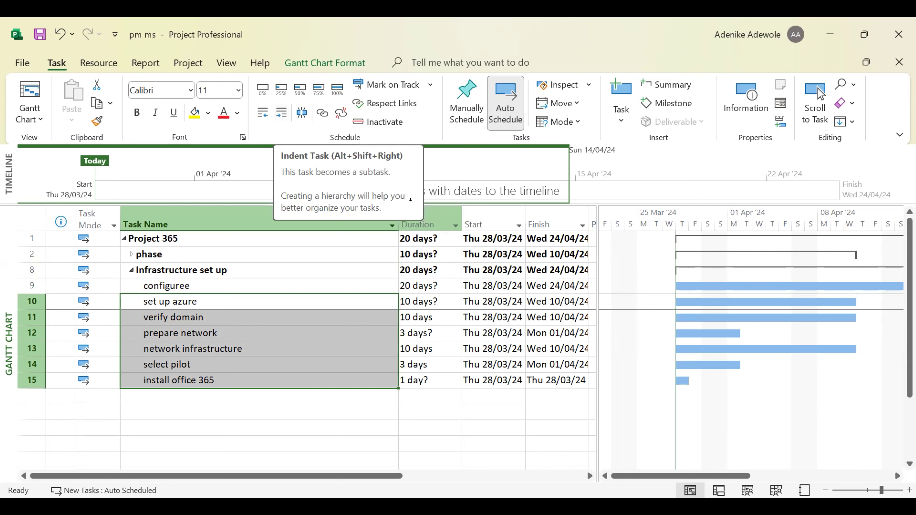
click(242, 267)
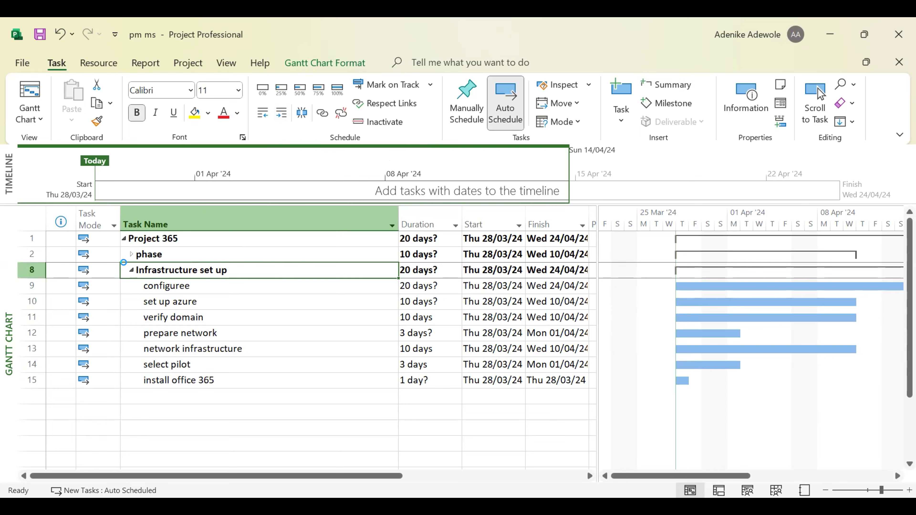
click(132, 271)
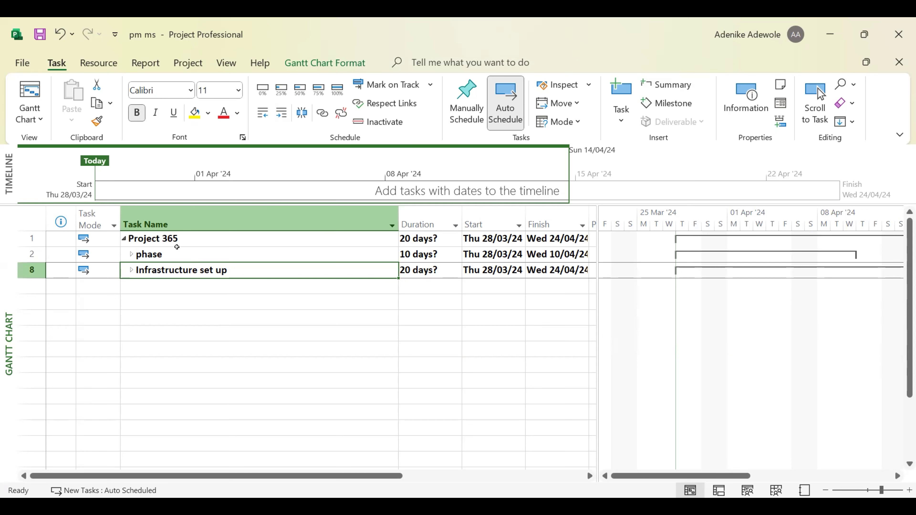
click(132, 253)
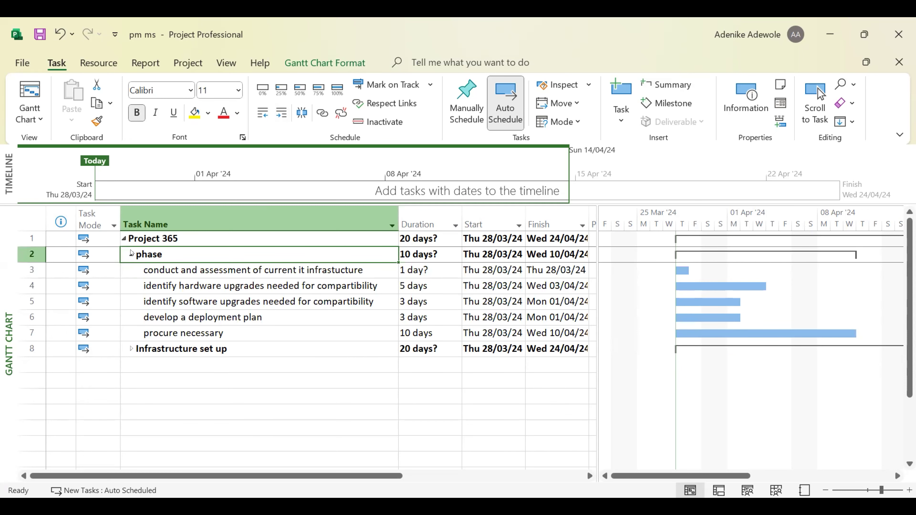
click(129, 349)
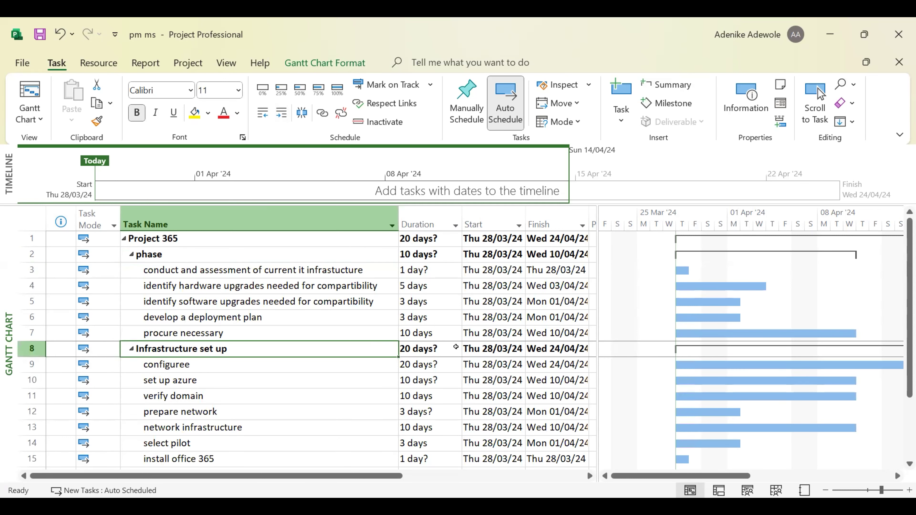
- Enter firm durations of 20 days for configuree, 10 for set up azure, 3 for prepare network and 1 for install office 365
click(426, 400)
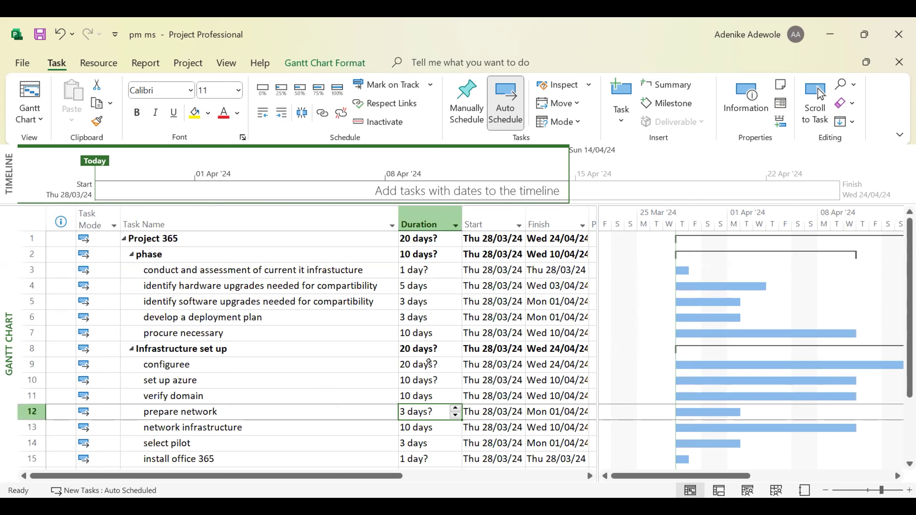
click(433, 365)
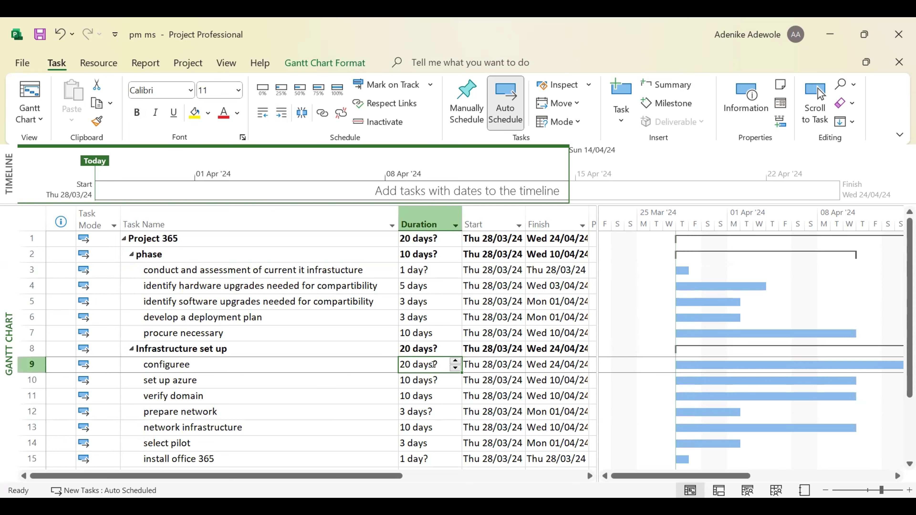
text(20)
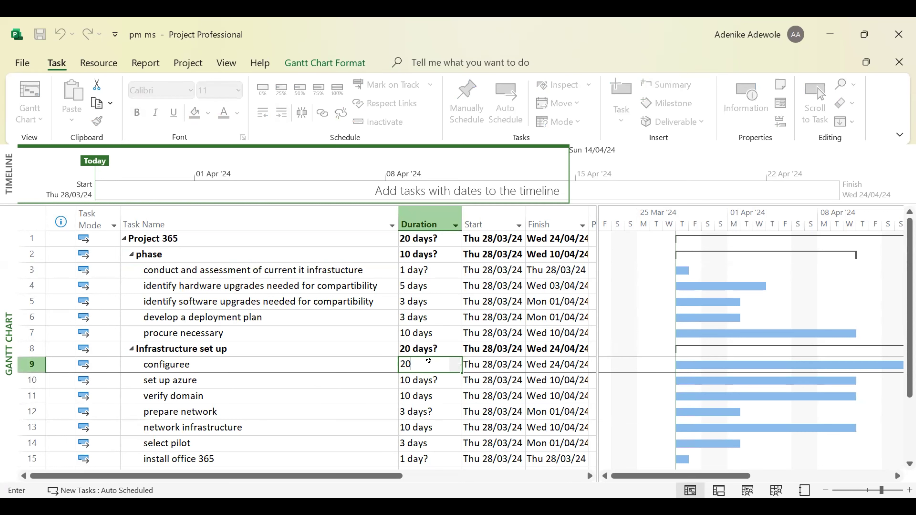
key(Return)
text(10)
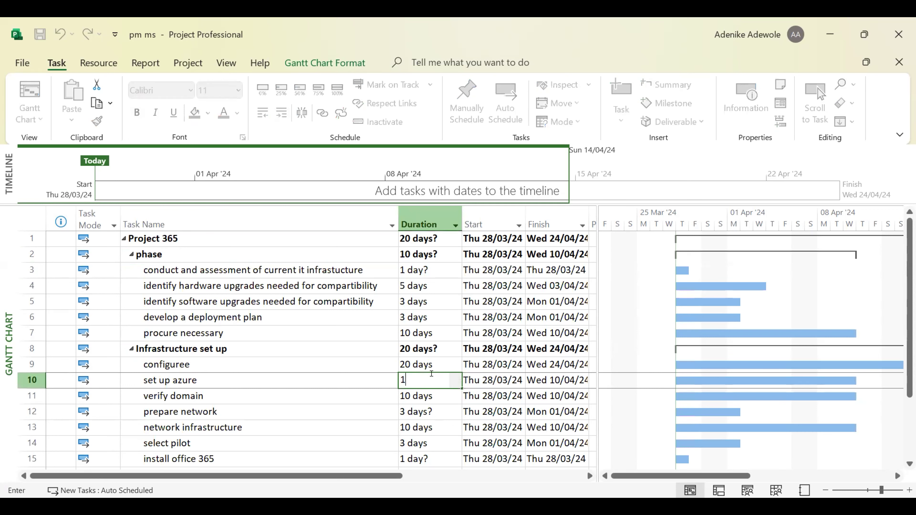
click(418, 411)
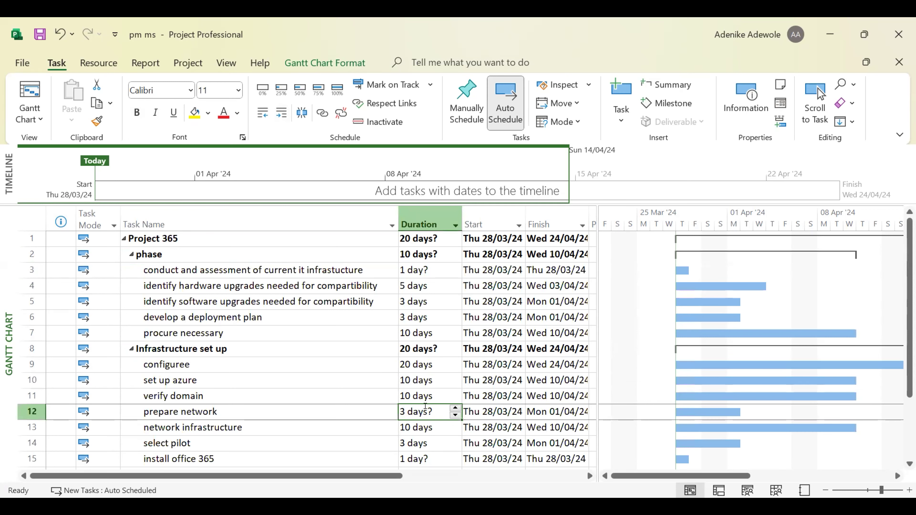
text(3)
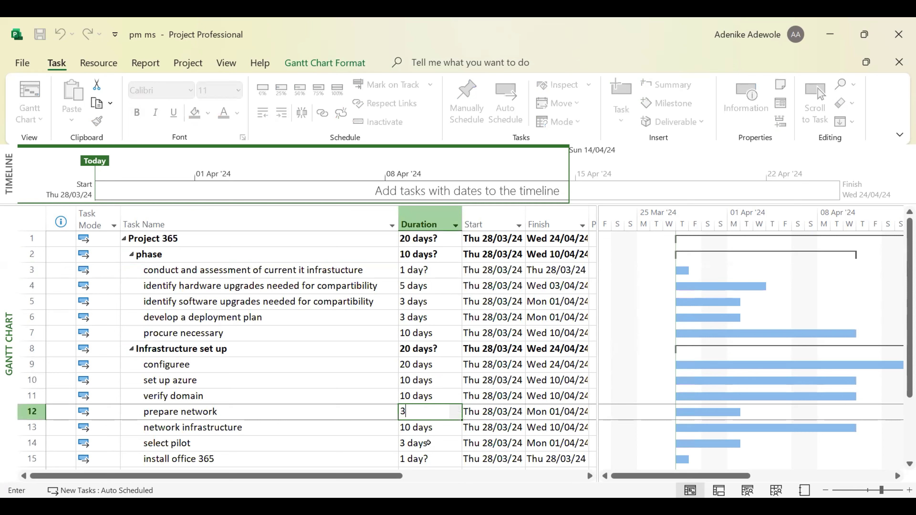
click(427, 451)
text(1)
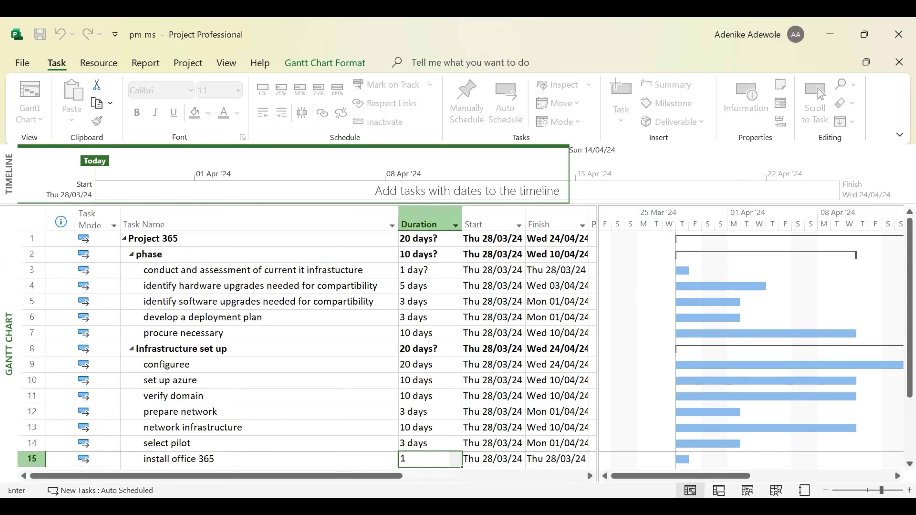
- Set the conduct and assessment task's duration to 1 day and hide the timeline above the task table
click(422, 271)
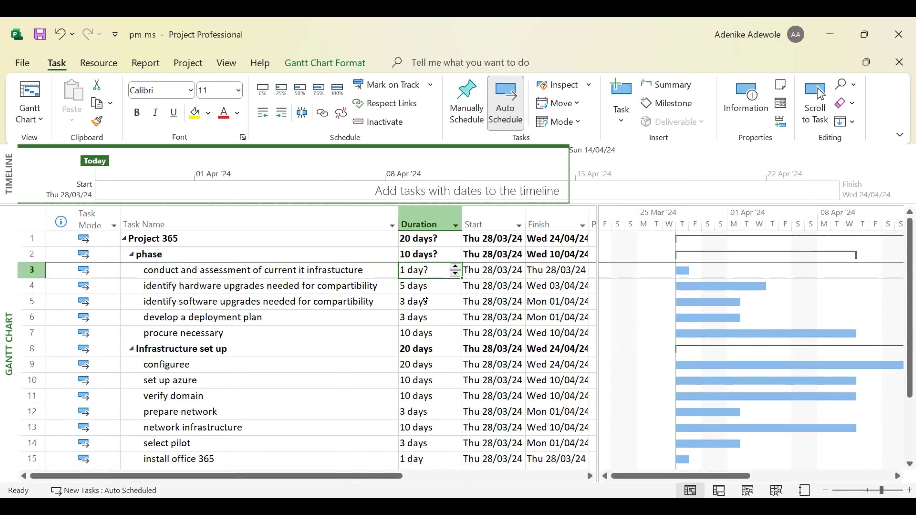
text(1)
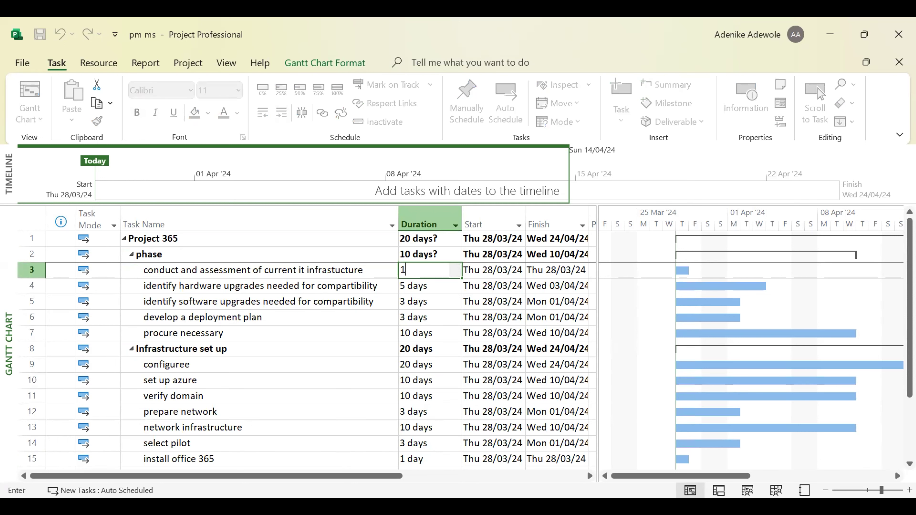
click(442, 329)
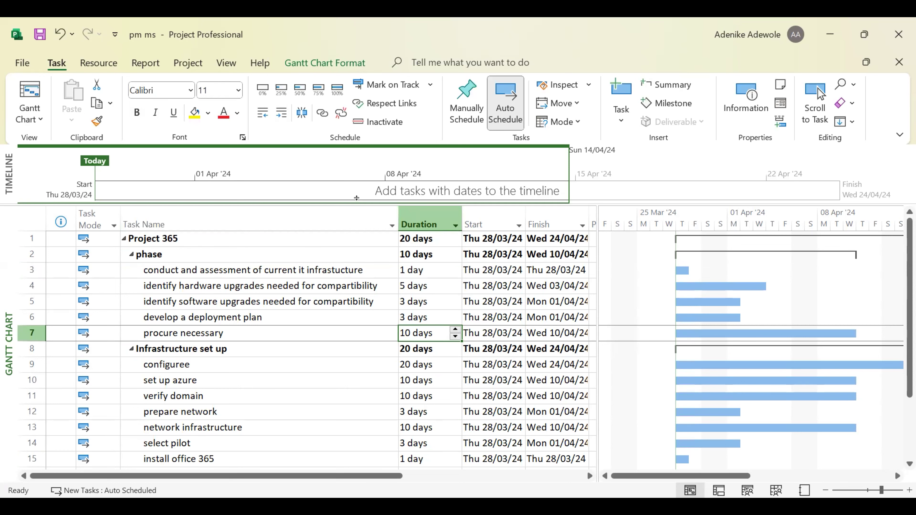
double_click(356, 198)
click(244, 344)
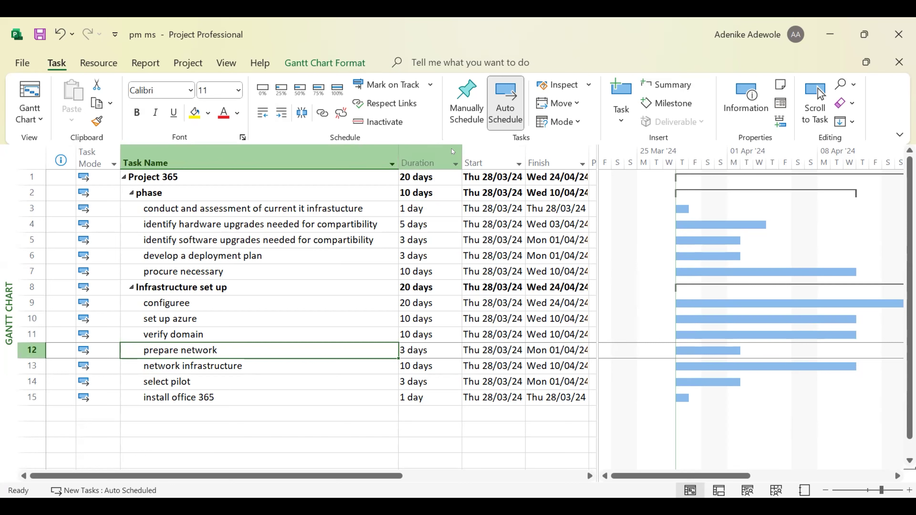
click(259, 203)
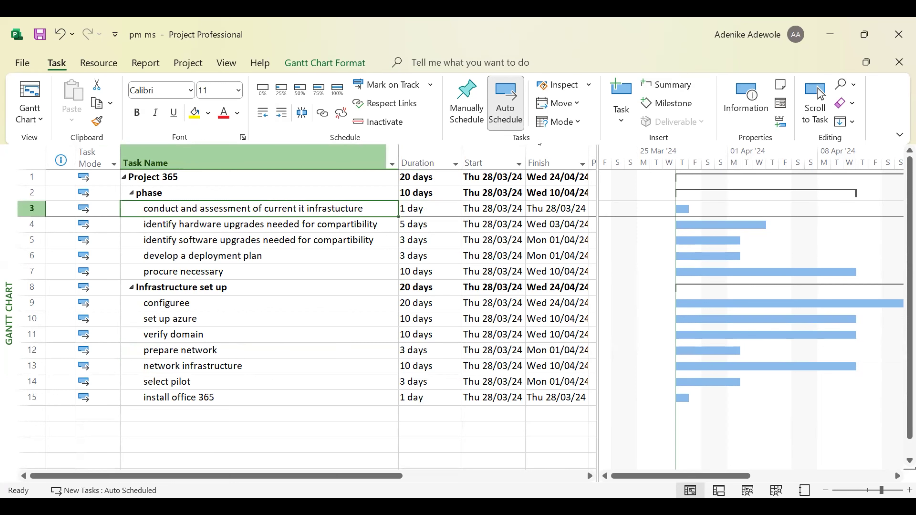
click(258, 227)
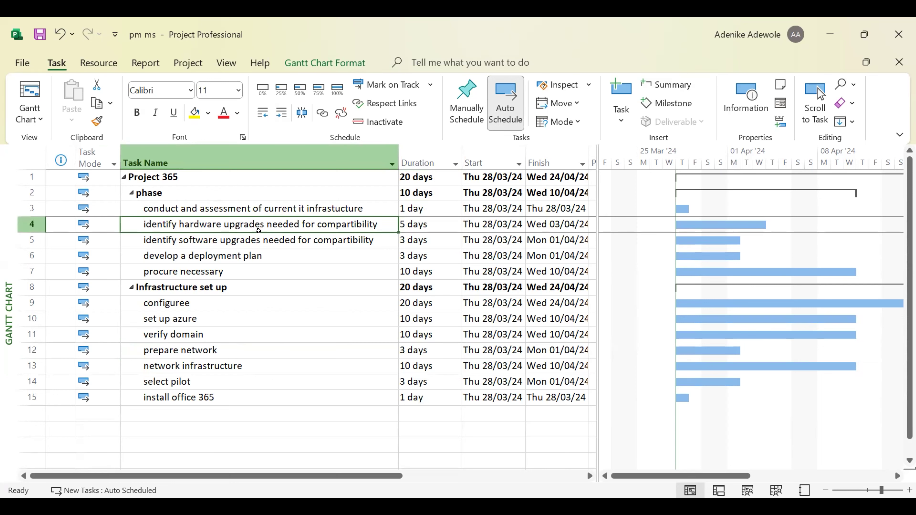
click(258, 238)
click(247, 259)
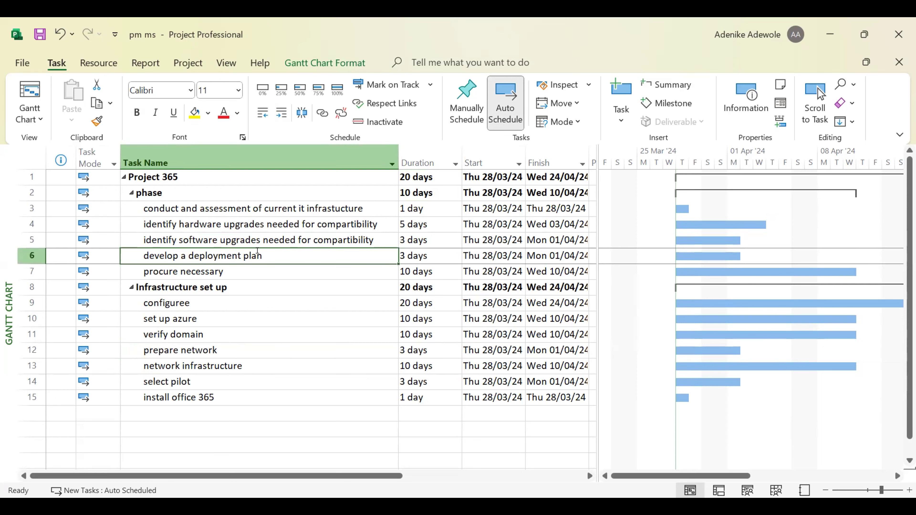
click(246, 268)
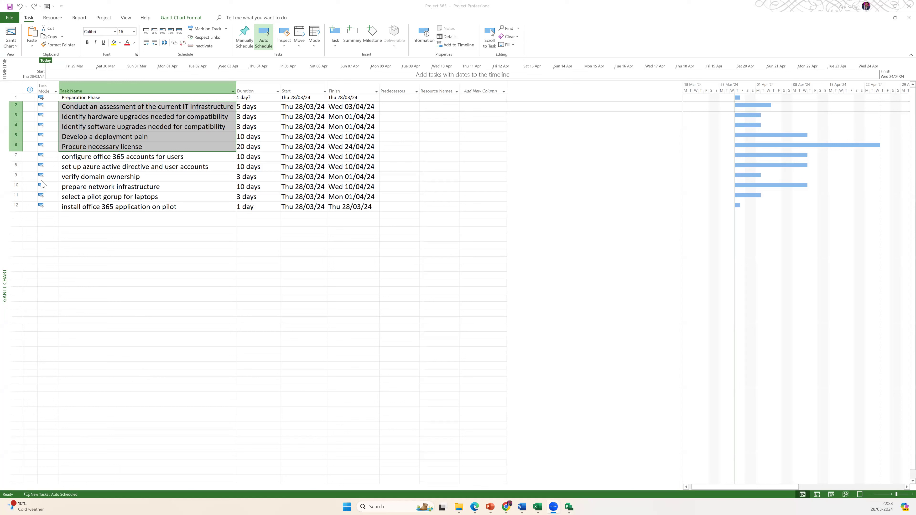
- In the Project 365 file, indent the tasks from the IT infrastructure assessment through Procure necessary license under Preparation Phase
click(115, 118)
drag(119, 107, 124, 147)
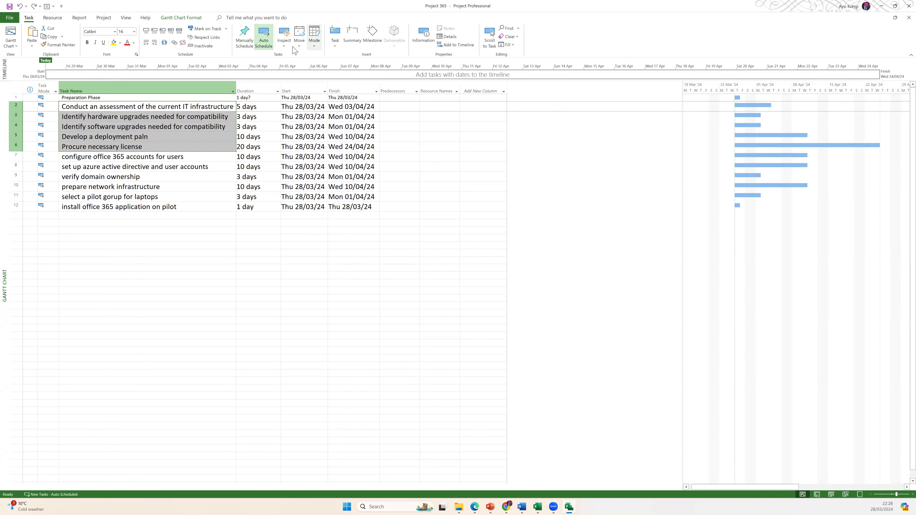
click(154, 43)
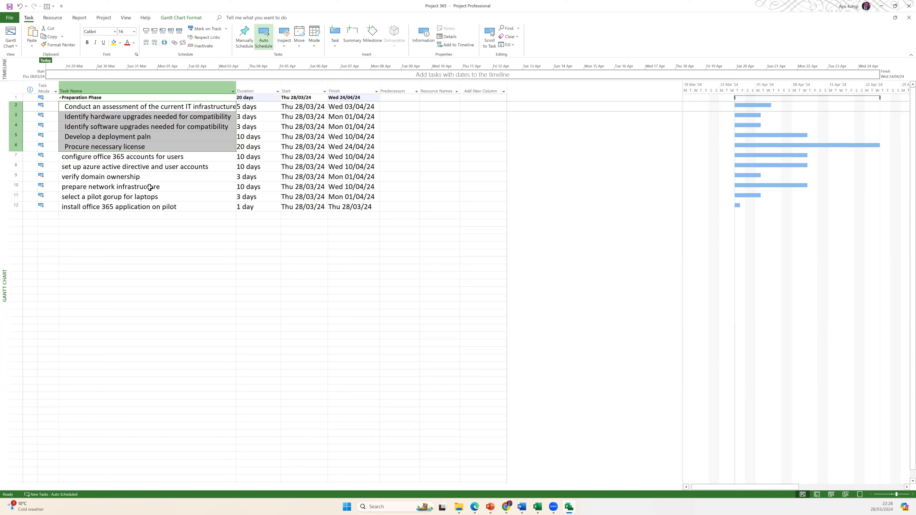
- Insert a summary task over the tasks from configure office 365 accounts through install office 365 application, named "Infrastructure Set Up"
drag(149, 158, 147, 204)
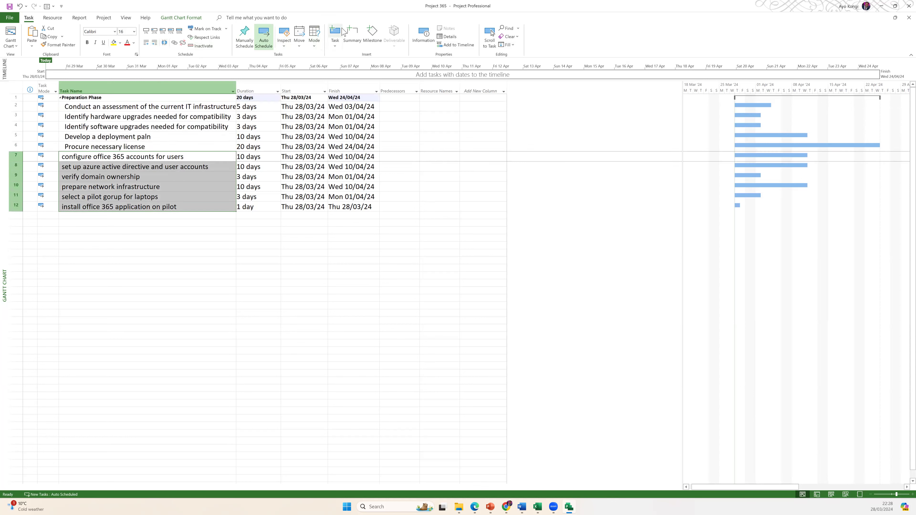
click(355, 32)
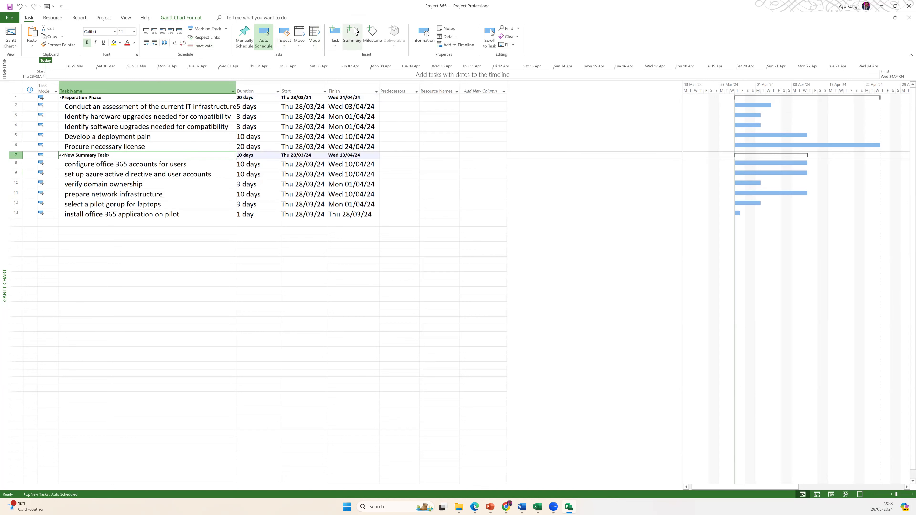
text(Infra)
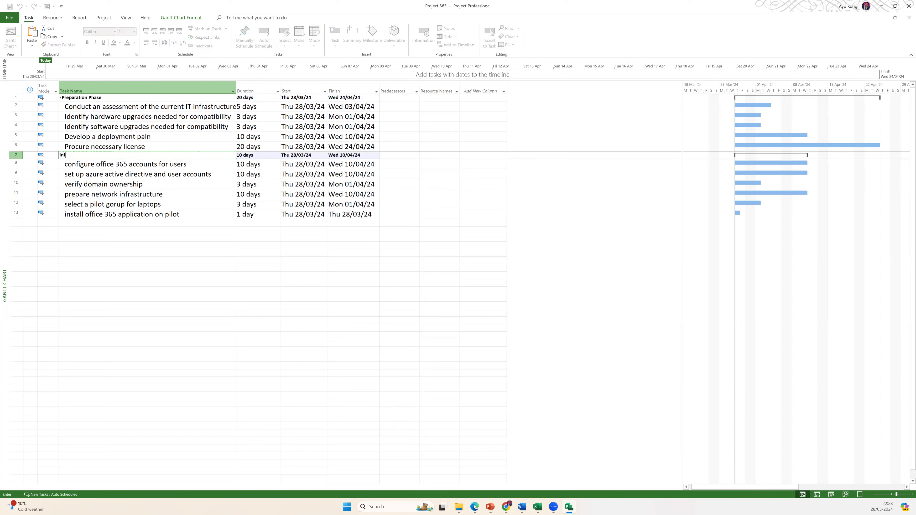
text(structure Set Up)
click(180, 185)
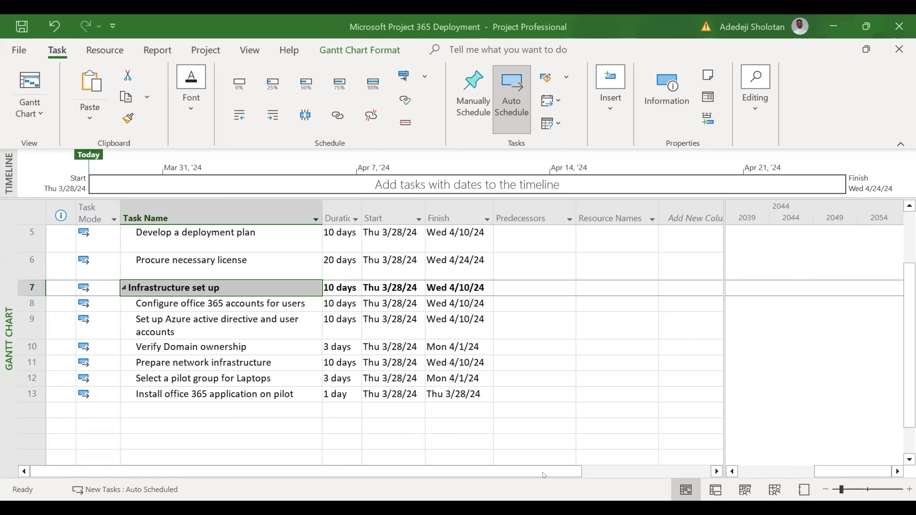
- Zoom the Gantt chart timescale to fit the entire project
drag(829, 469, 752, 471)
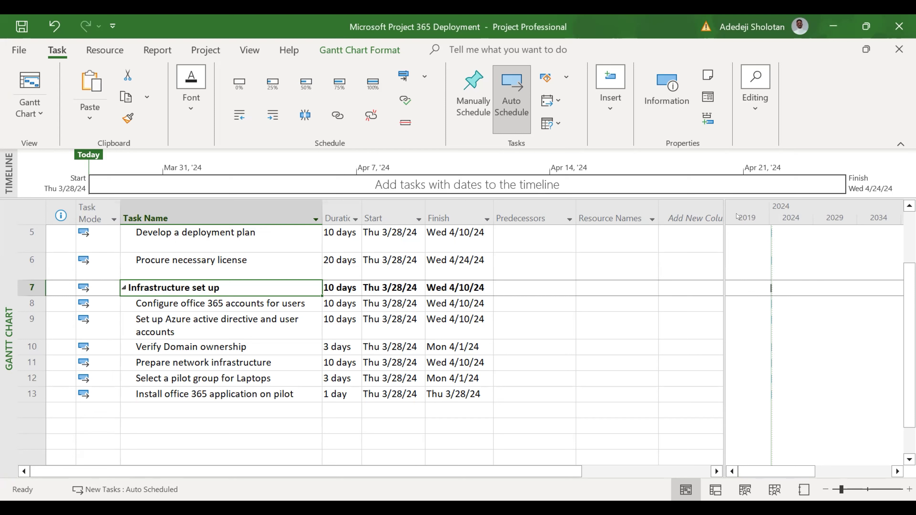
right_click(788, 220)
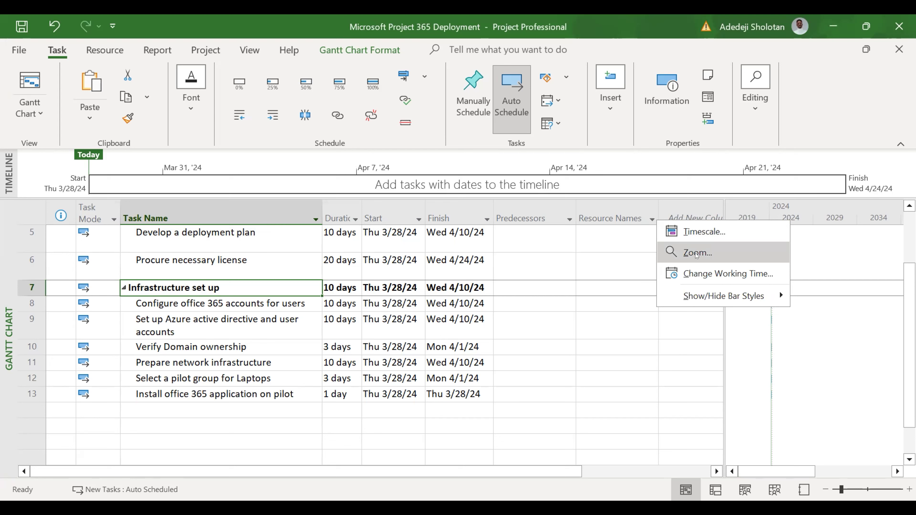
click(688, 250)
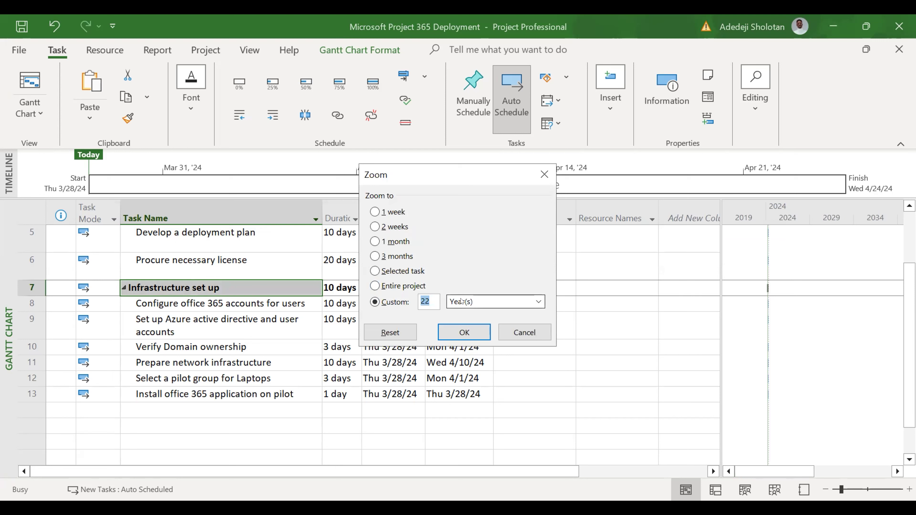
click(392, 287)
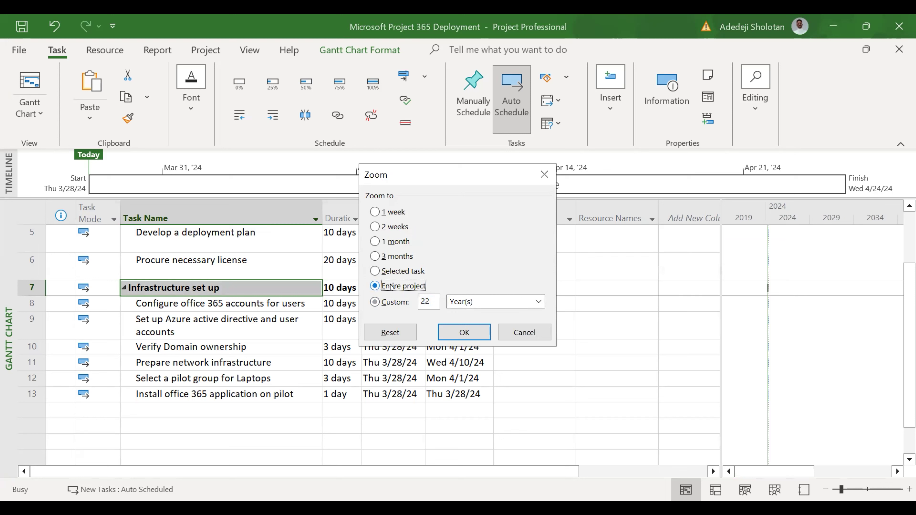
click(462, 331)
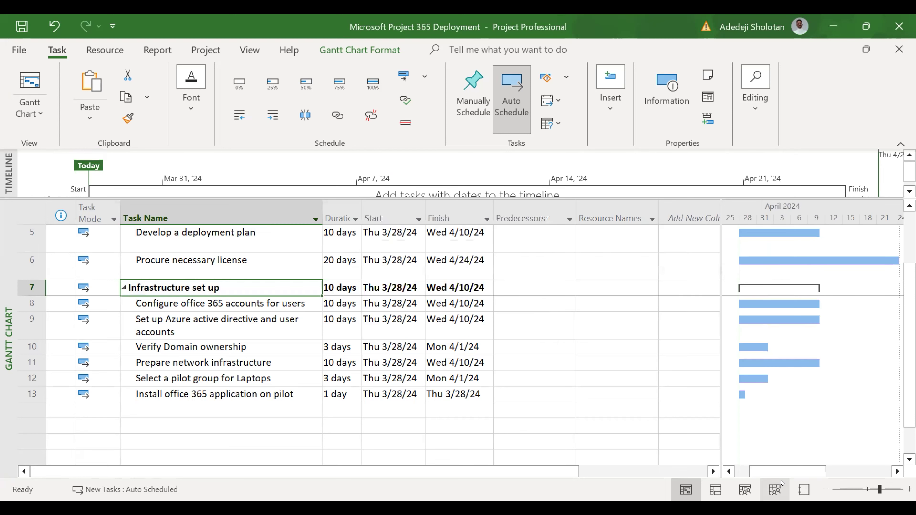
- Zoom the Gantt chart's timescale out to quarters and months with the task bars in view
drag(790, 472, 744, 477)
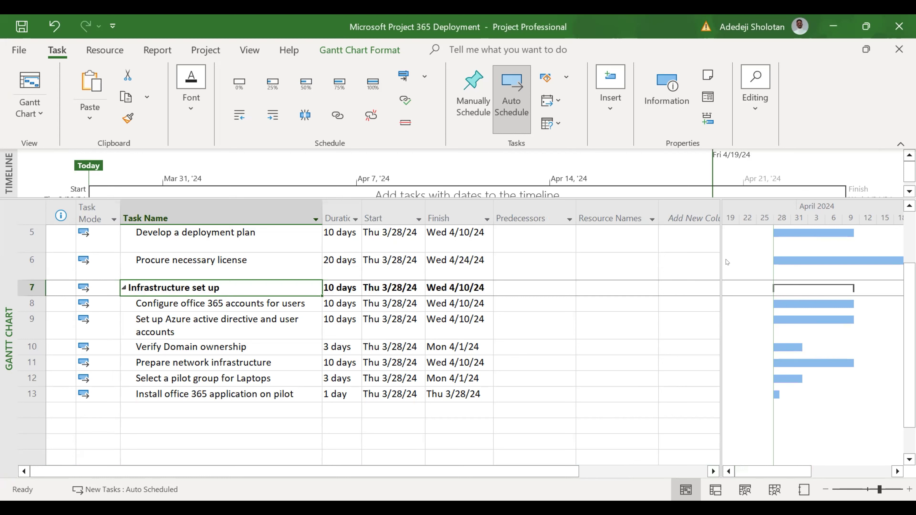
click(857, 489)
drag(857, 489, 866, 487)
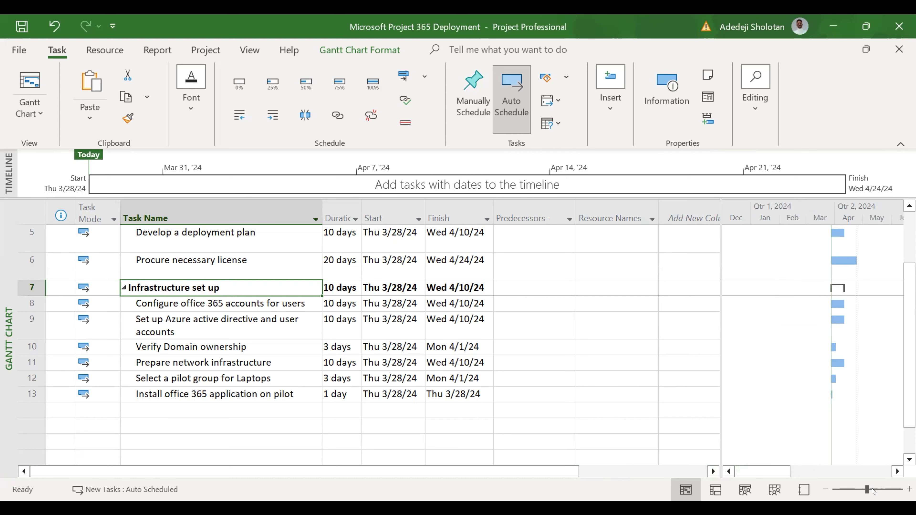
click(873, 491)
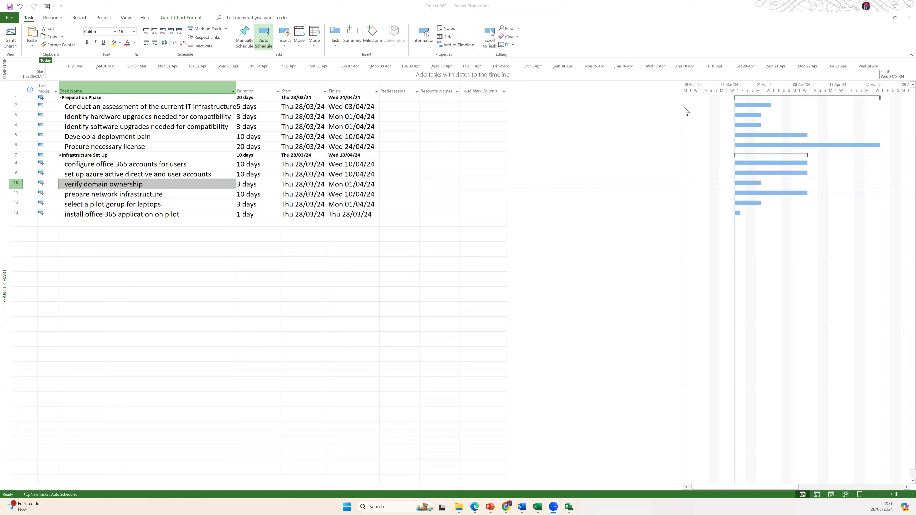
- In the Project 365 file, widen the Gantt chart area and insert a summary task named "Project 365" above Preparation Phase
click(685, 115)
drag(682, 115, 509, 115)
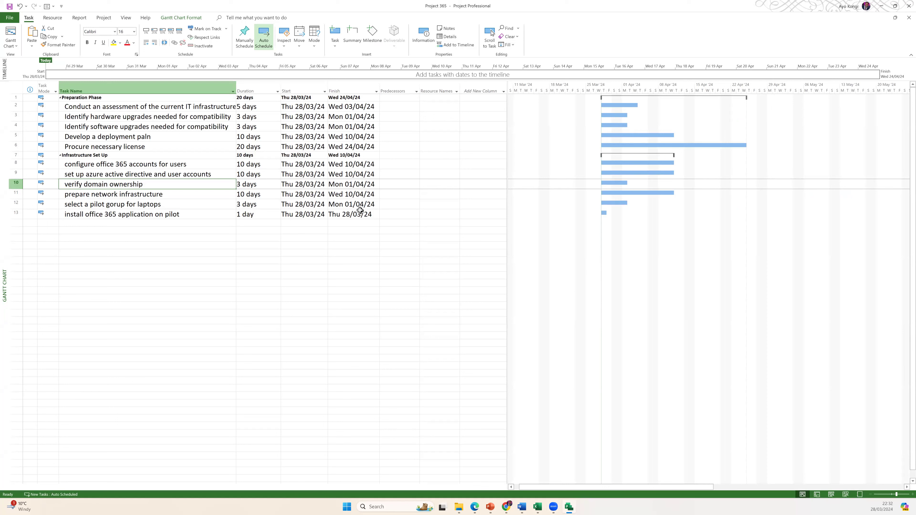
click(147, 98)
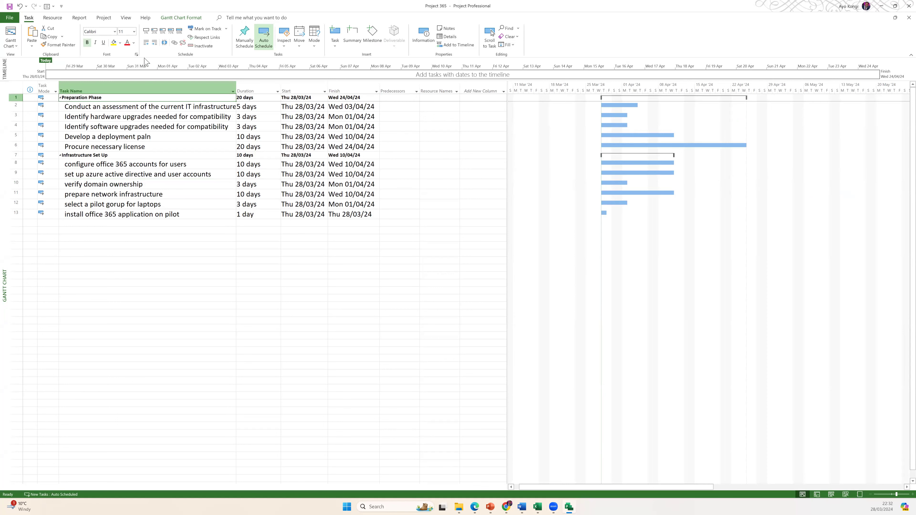
click(360, 29)
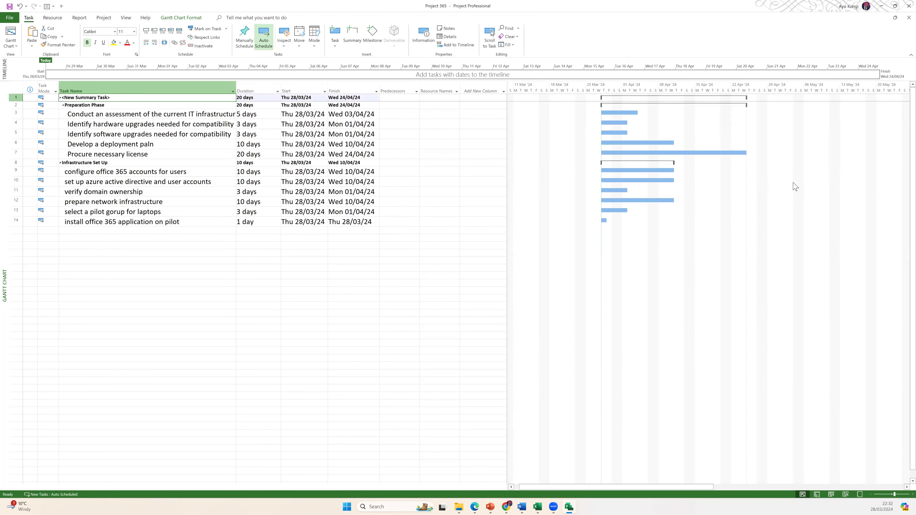
text(Office)
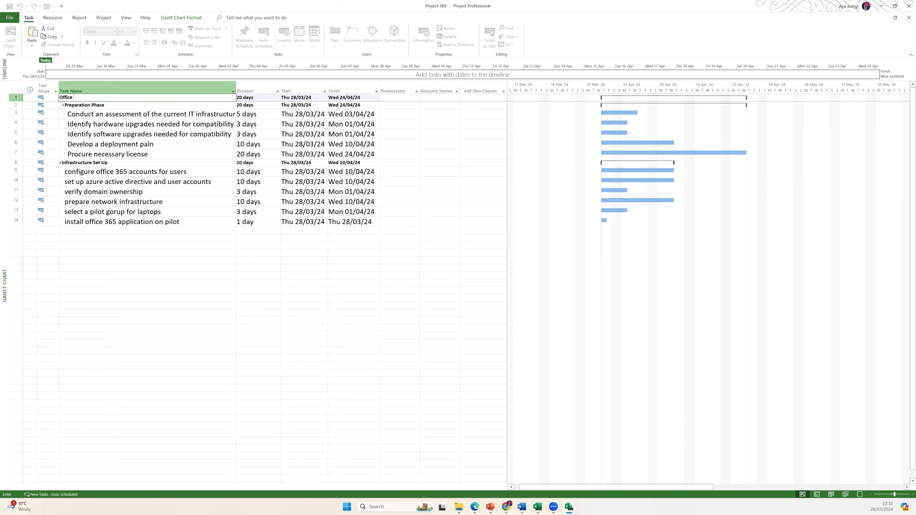
key(BackSpace)
key(BackSpace)
key(BackSpace)
key(BackSpace)
key(BackSpace)
key(BackSpace)
text(ject 365)
- Indent Infrastructure Set Up under Project 365 and widen the Task Name column to fit the longest task name
click(112, 163)
click(154, 43)
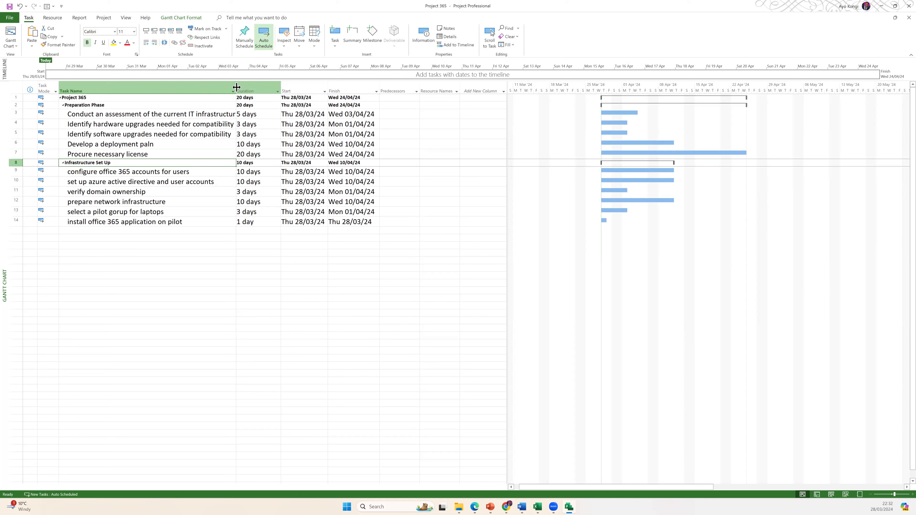
drag(236, 88, 257, 86)
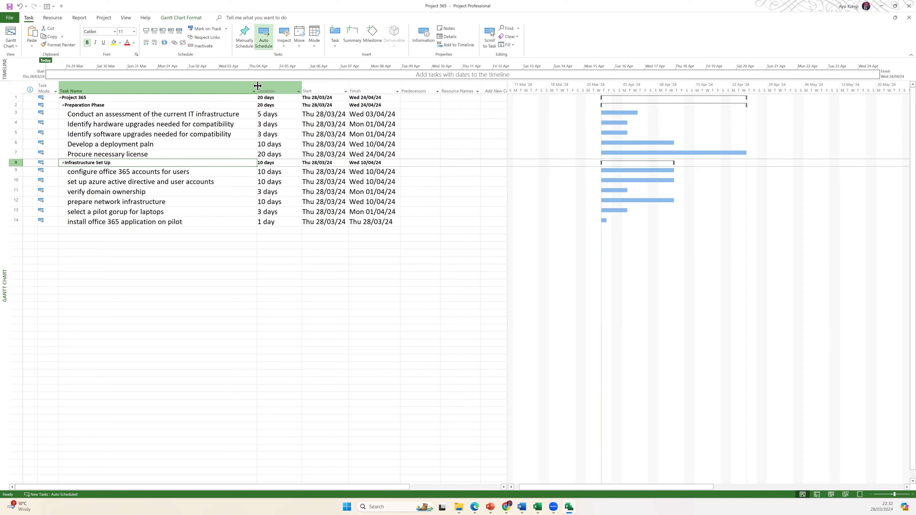
drag(258, 86, 220, 120)
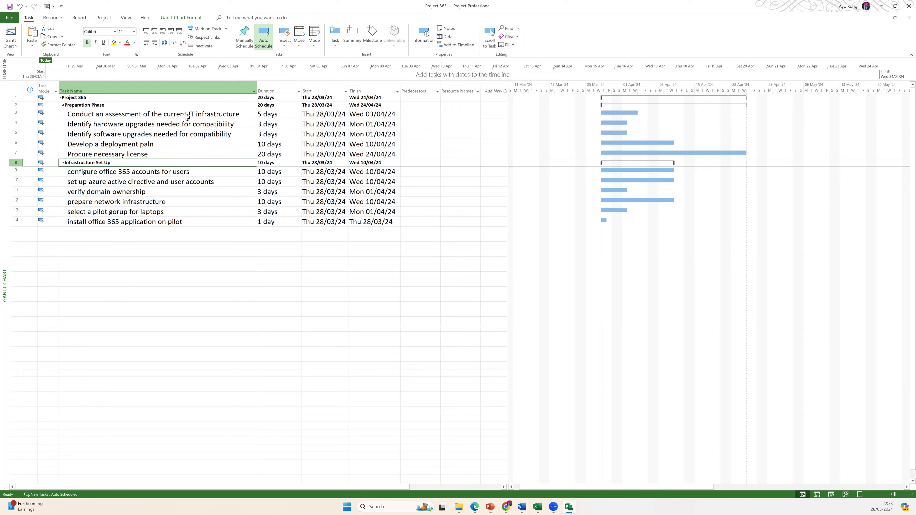
- Link the IT infrastructure assessment task to Identify hardware upgrades needed for compatibility as its predecessor
click(87, 125)
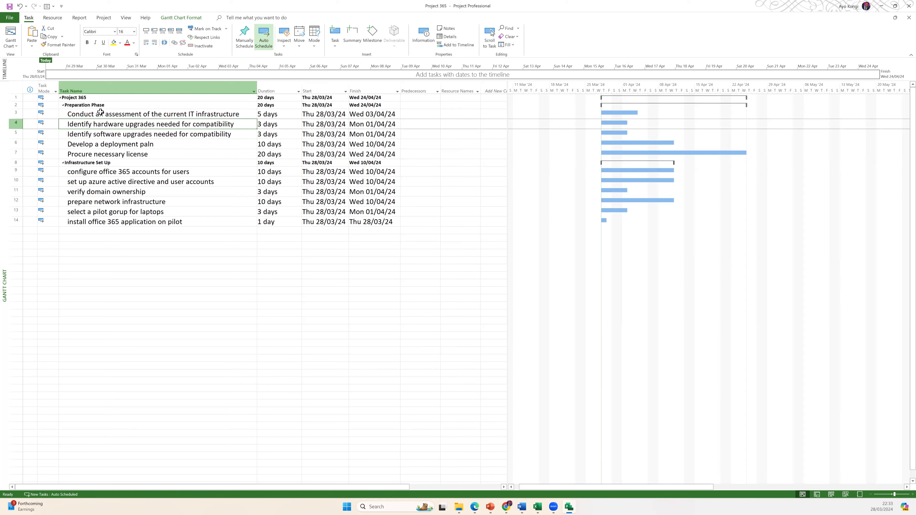
click(109, 115)
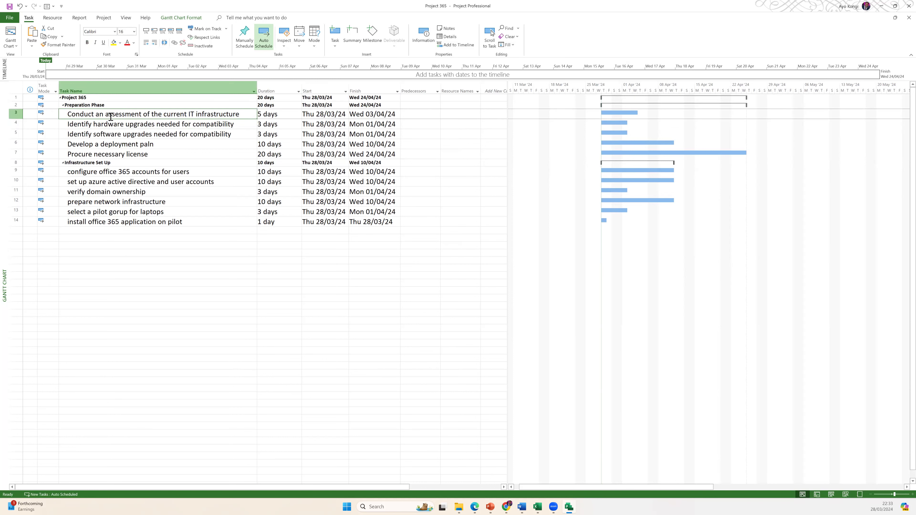
key(shift+Down)
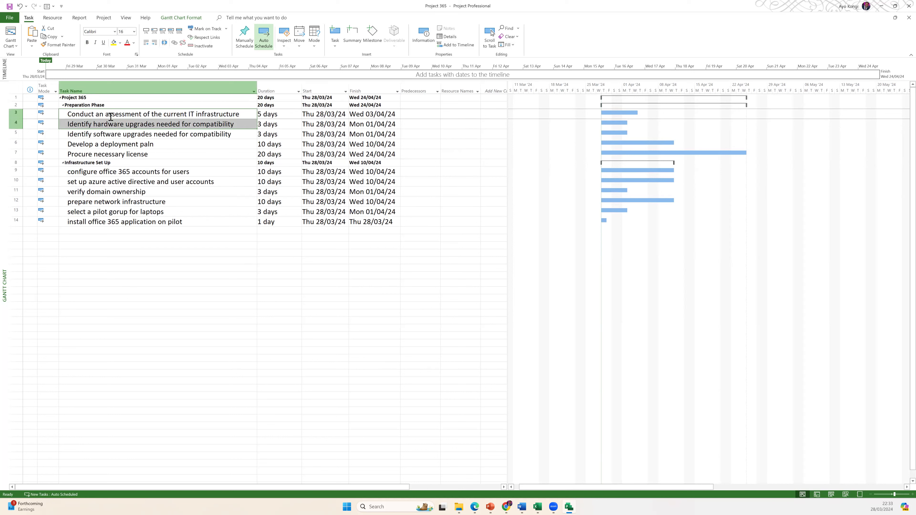
click(195, 172)
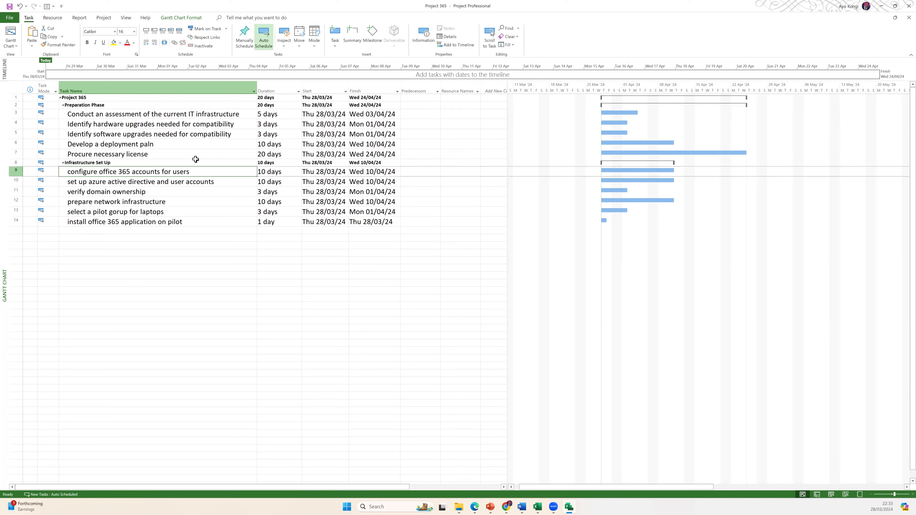
drag(203, 114, 202, 124)
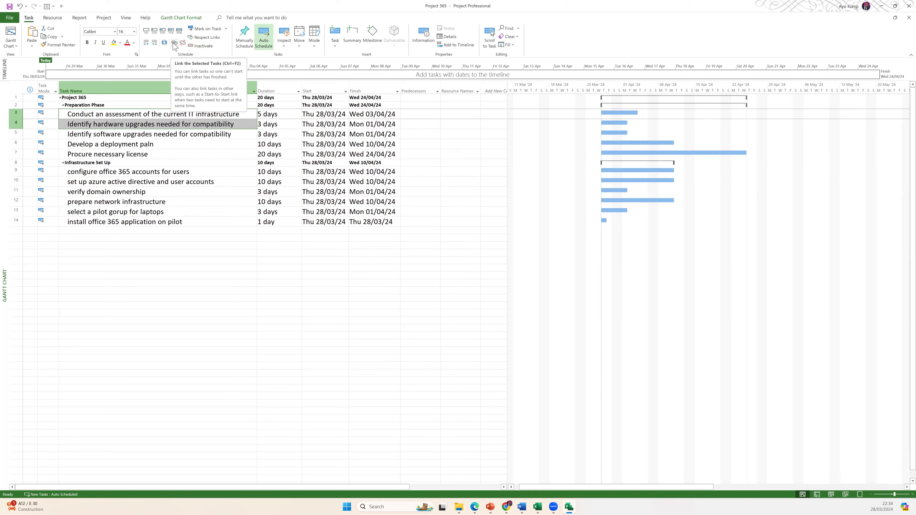
click(174, 44)
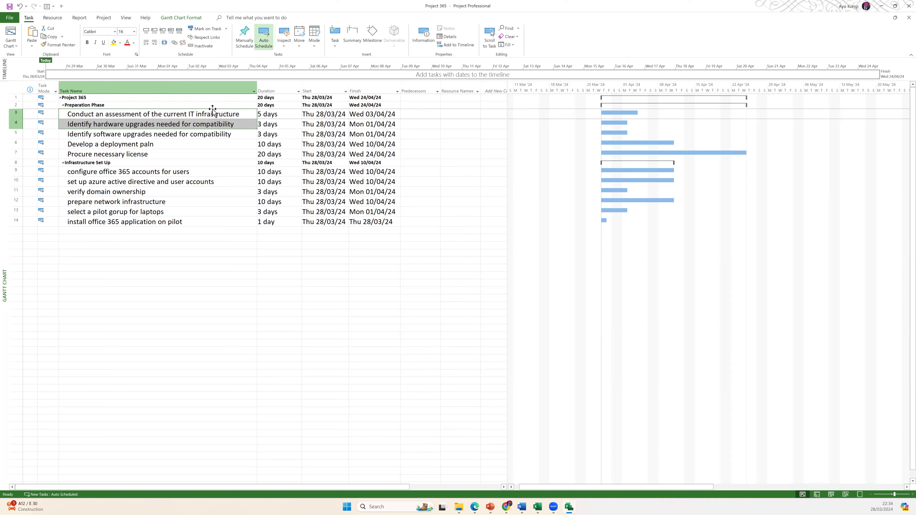
click(174, 43)
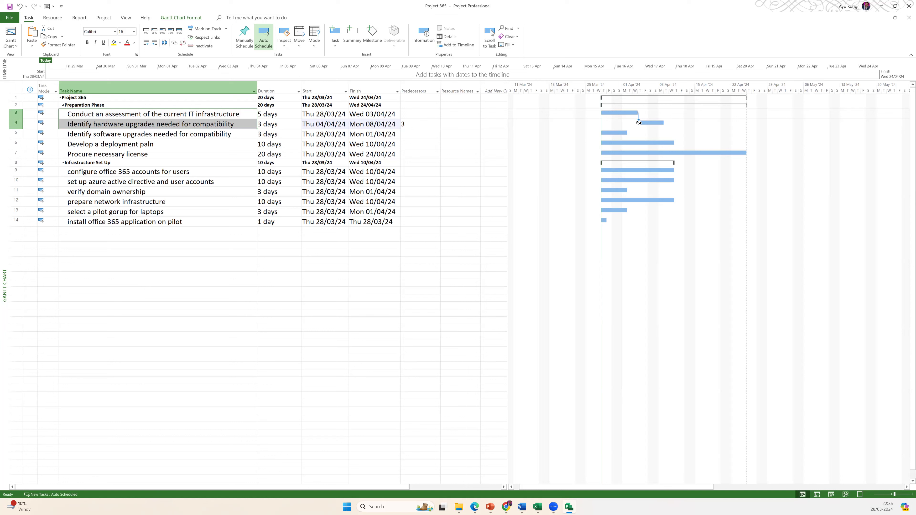
- Link Identify hardware upgrades needed for compatibility to Identify software upgrades needed for compatibility as its predecessor
click(146, 144)
mouse_move(157, 125)
mouse_down()
mouse_move(157, 144)
mouse_move(156, 134)
mouse_up()
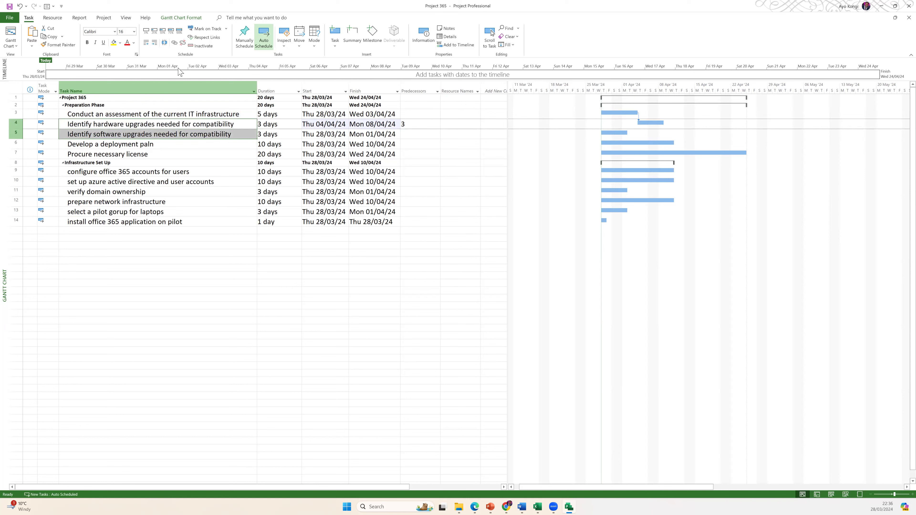
click(174, 42)
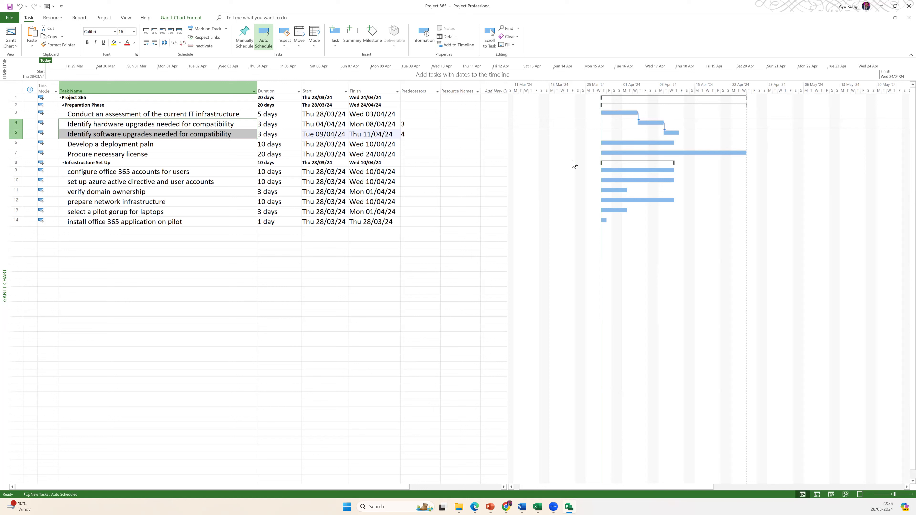
- Enlarge the Gantt chart area up to the Finish column and zoom its timescale in to individual days with 12-hour intervals
drag(508, 127, 402, 127)
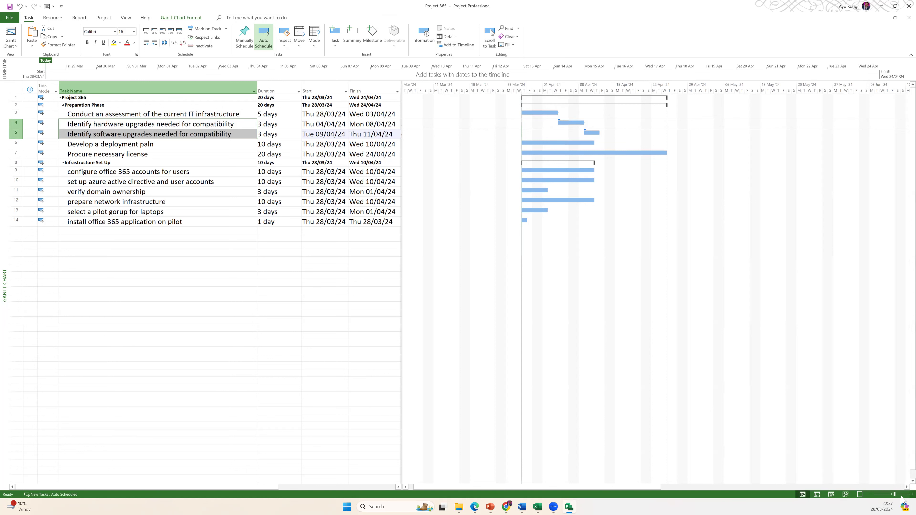
click(912, 495)
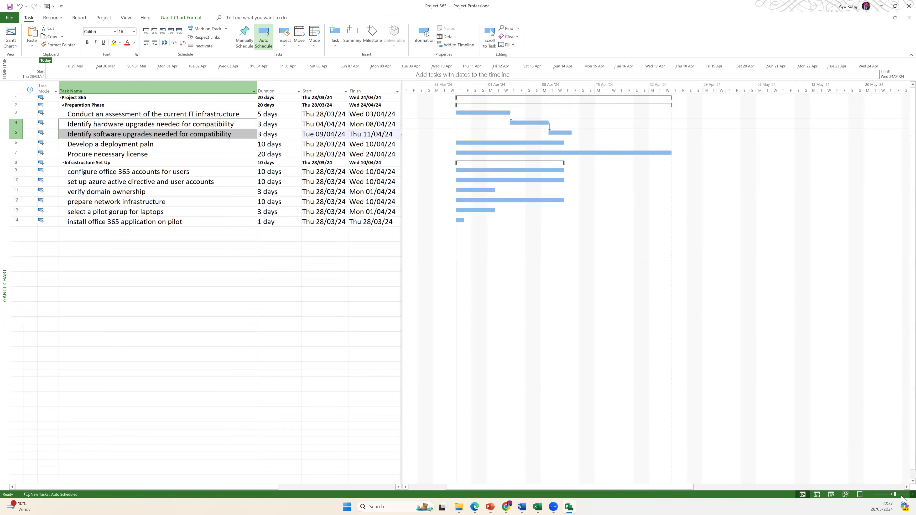
drag(625, 487, 472, 487)
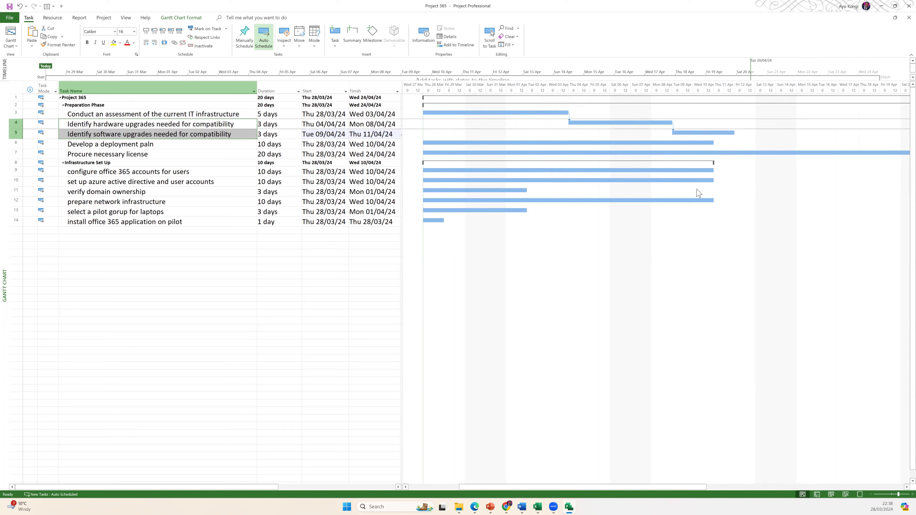
- Examine the type and lag of the dependency between the hardware upgrades and software upgrades tasks, without changing it
double_click(673, 131)
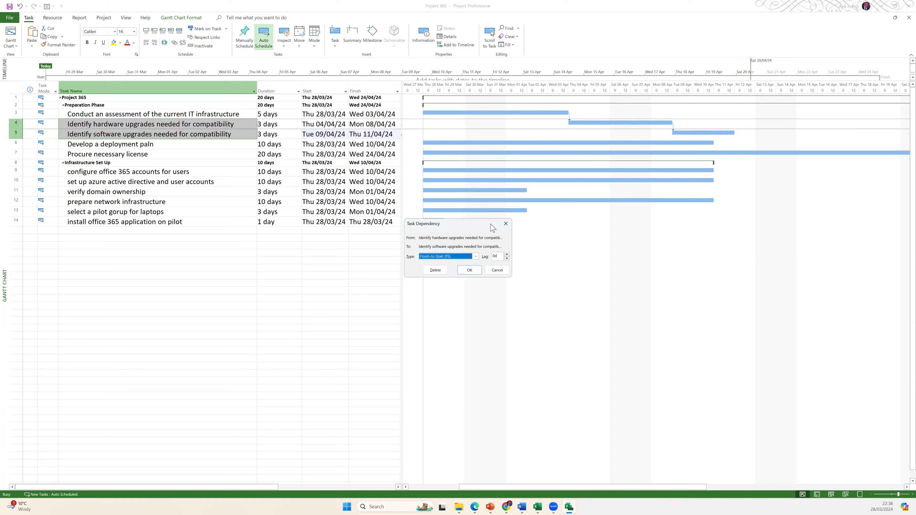
drag(493, 228, 849, 101)
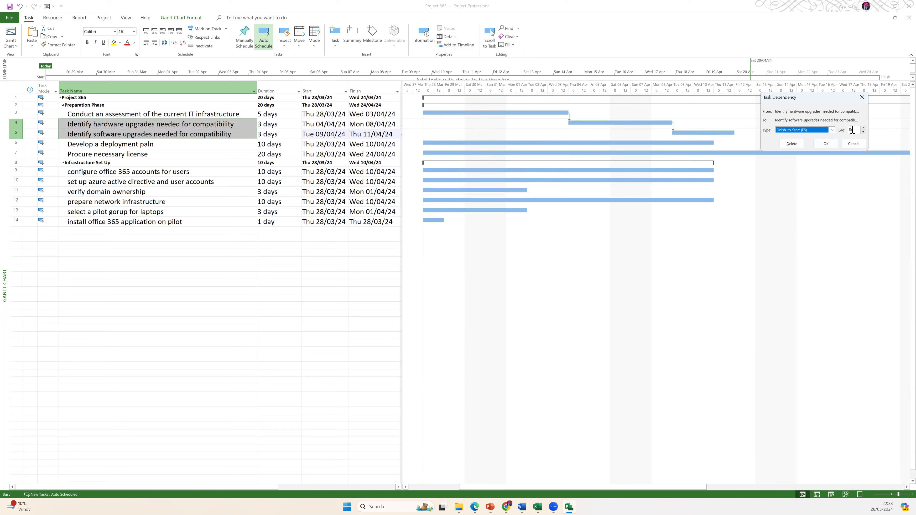
click(853, 144)
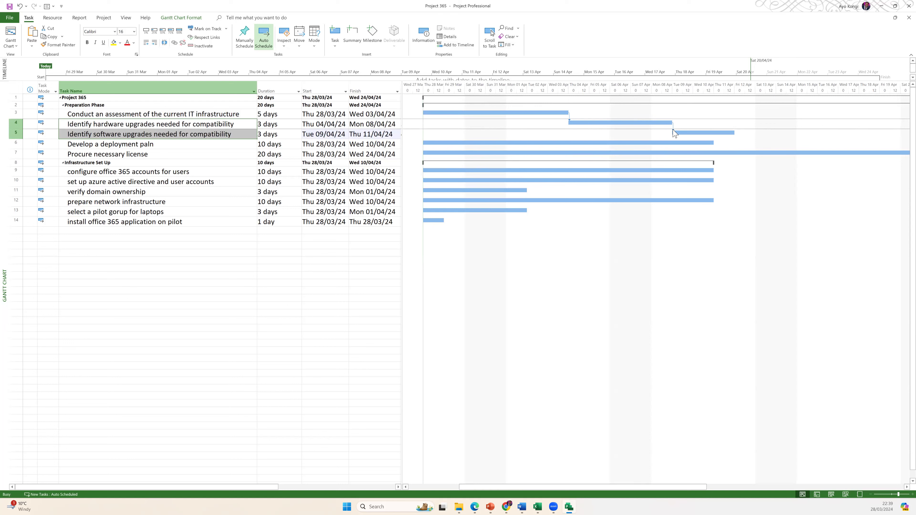
double_click(673, 131)
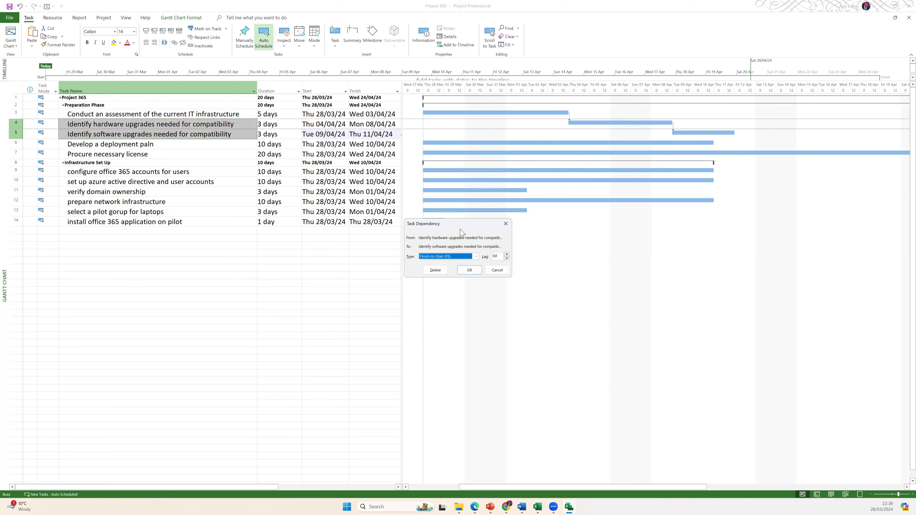
drag(468, 228, 801, 143)
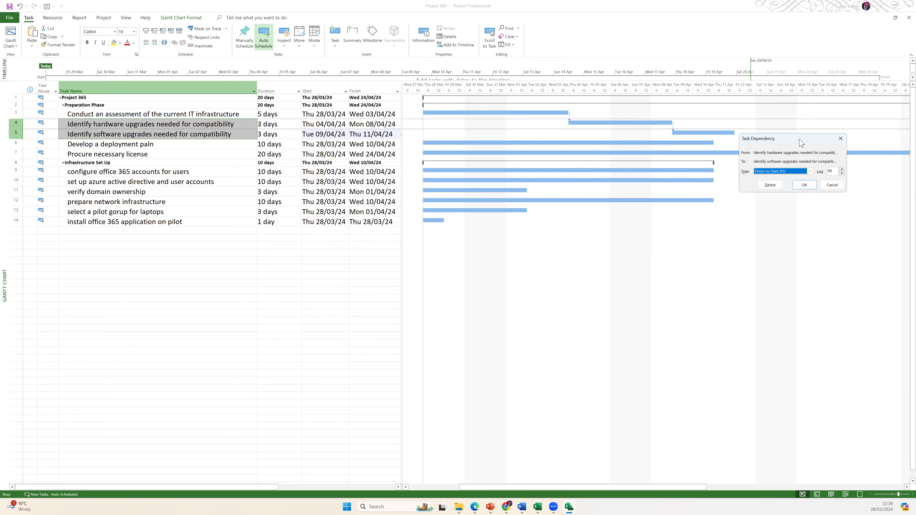
click(841, 139)
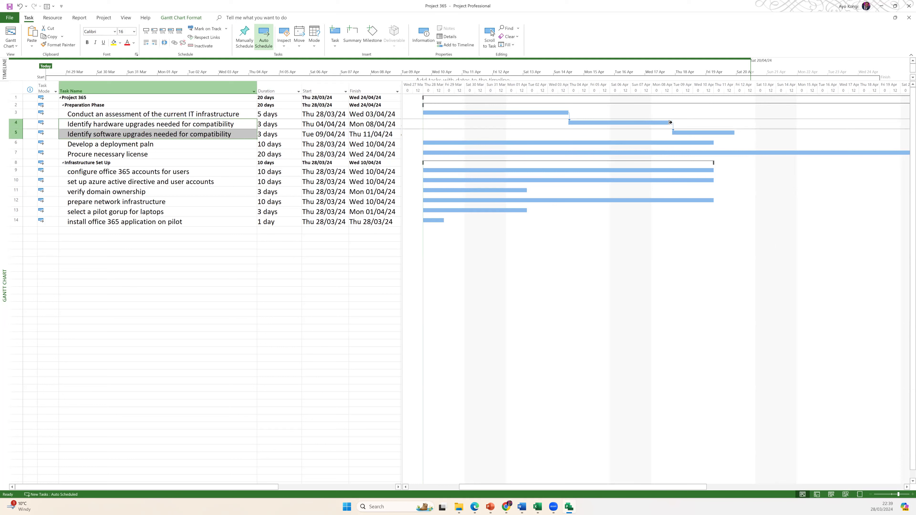
drag(671, 123, 677, 132)
double_click(674, 134)
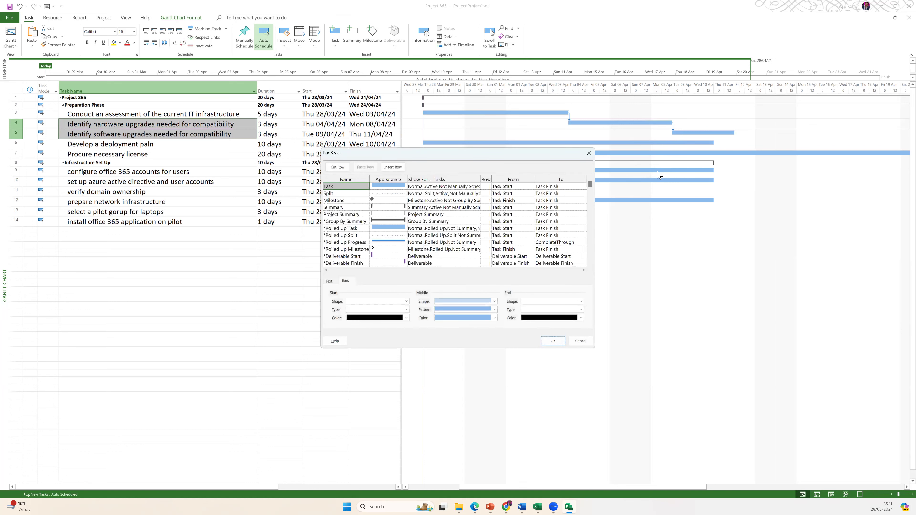
click(588, 155)
click(674, 134)
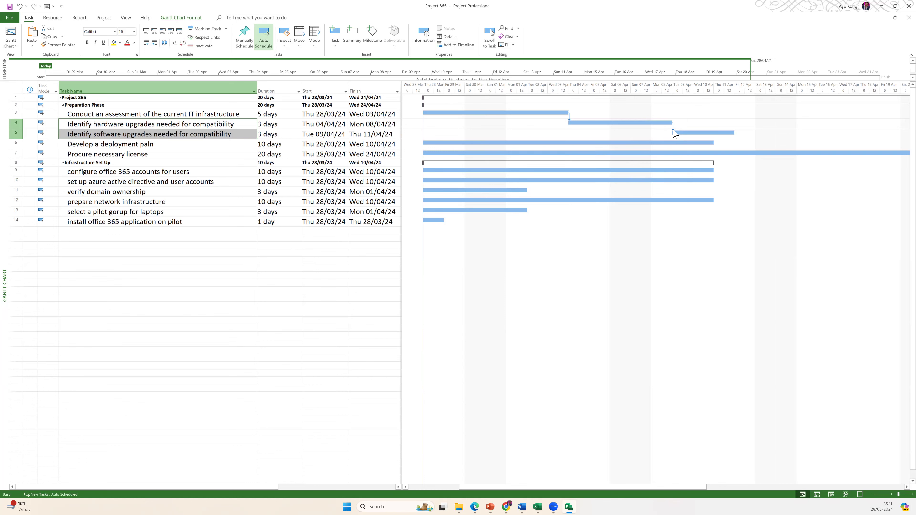
double_click(674, 134)
click(583, 157)
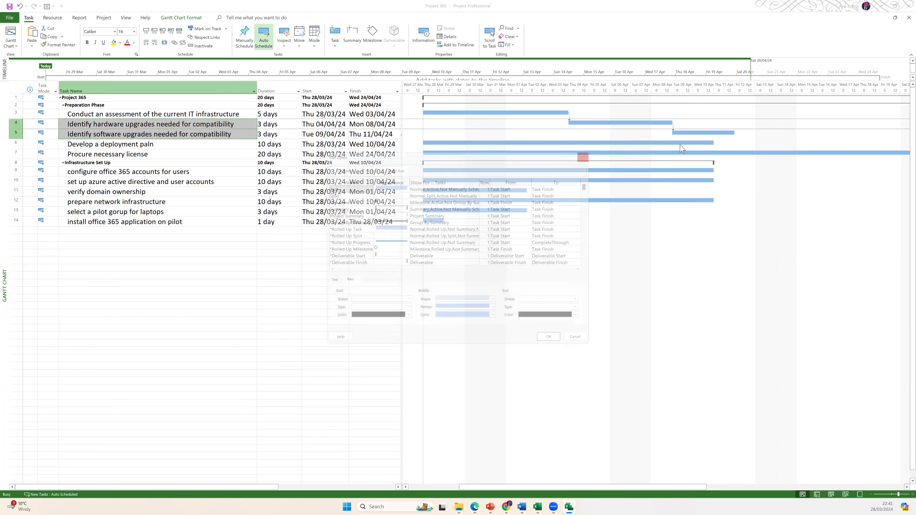
click(674, 133)
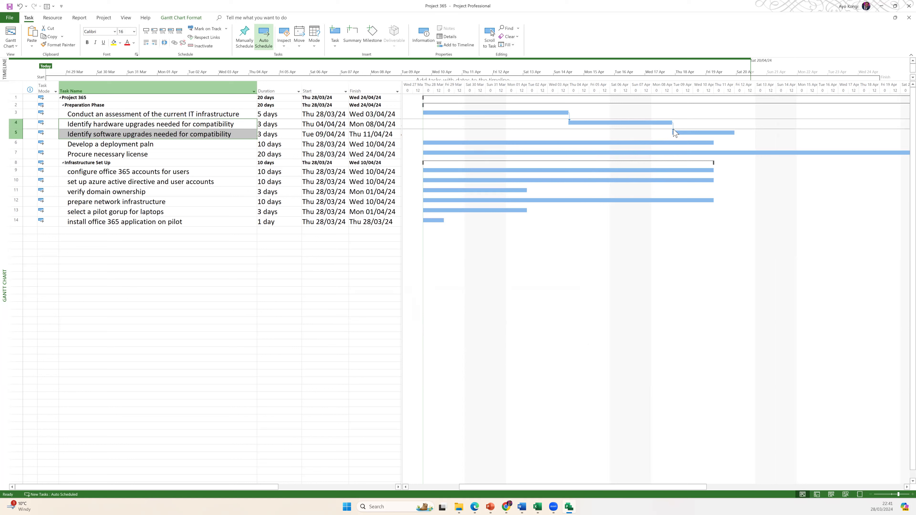
- Change the dependency between the hardware upgrades and software upgrades tasks to Start-to-Start (SS)
double_click(673, 130)
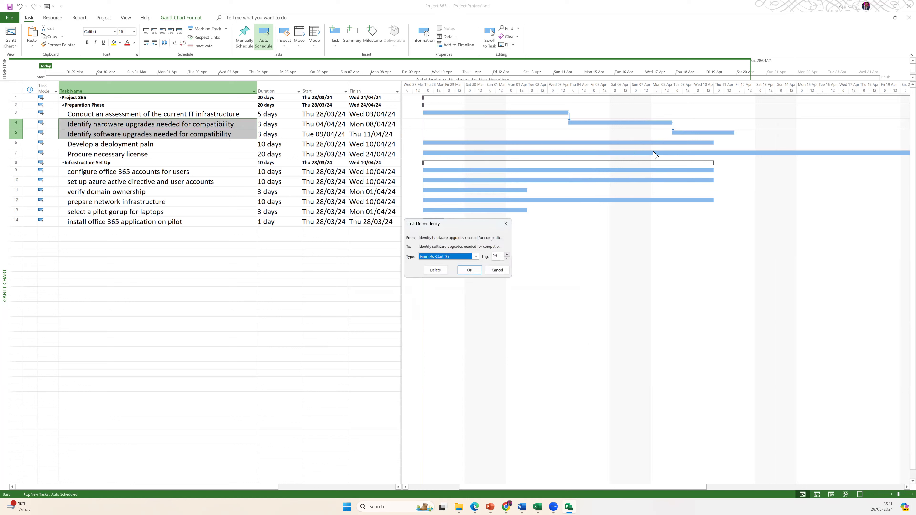
click(475, 257)
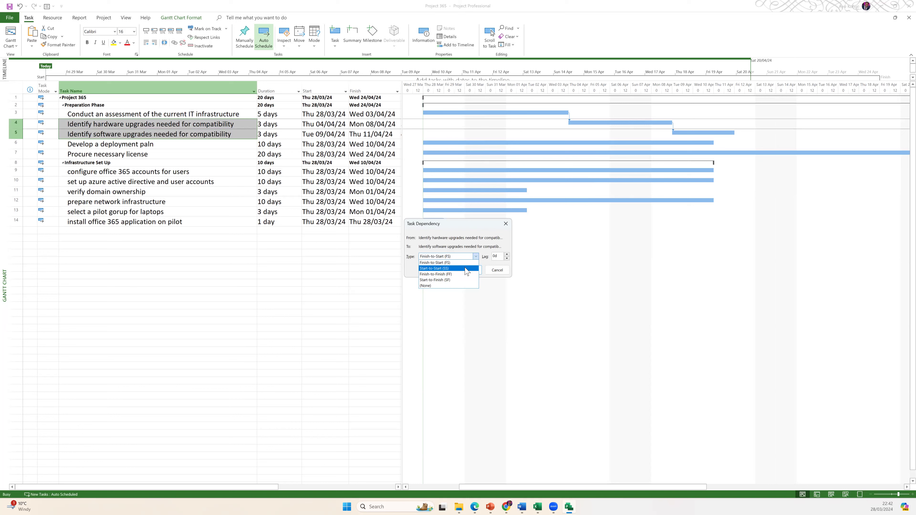
click(467, 271)
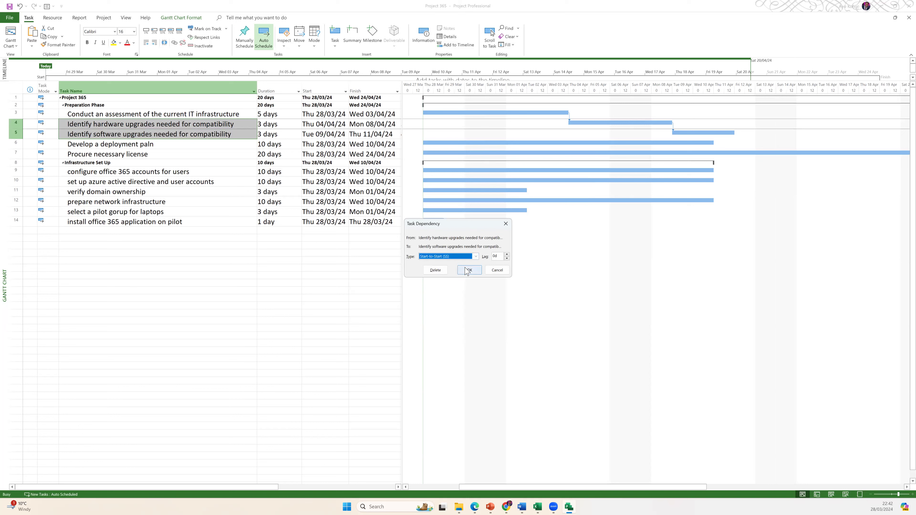
click(465, 273)
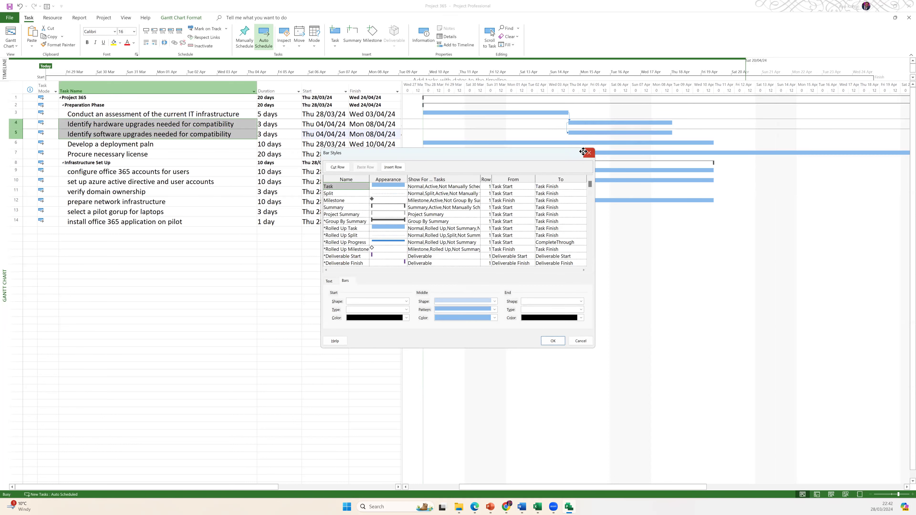
- Review the available dependency types for the link between the hardware and software upgrades tasks, keeping Start-to-Start (SS)
click(589, 154)
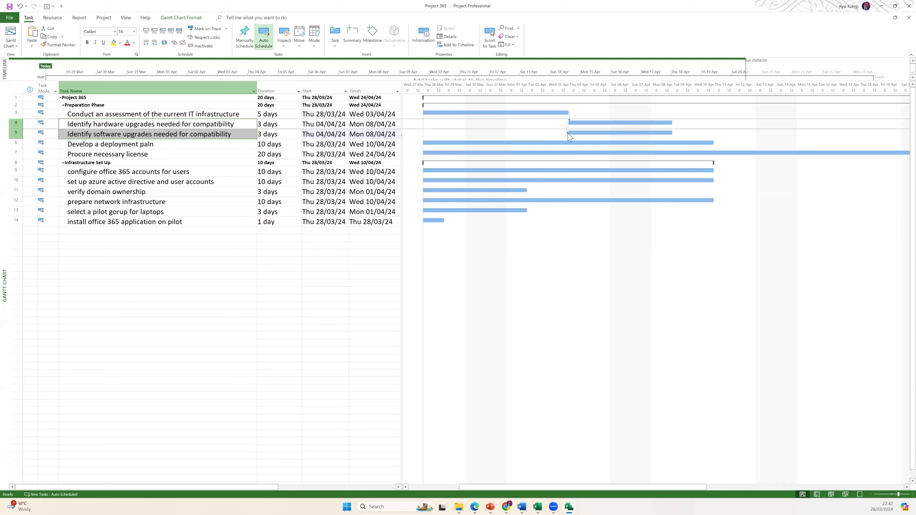
double_click(568, 134)
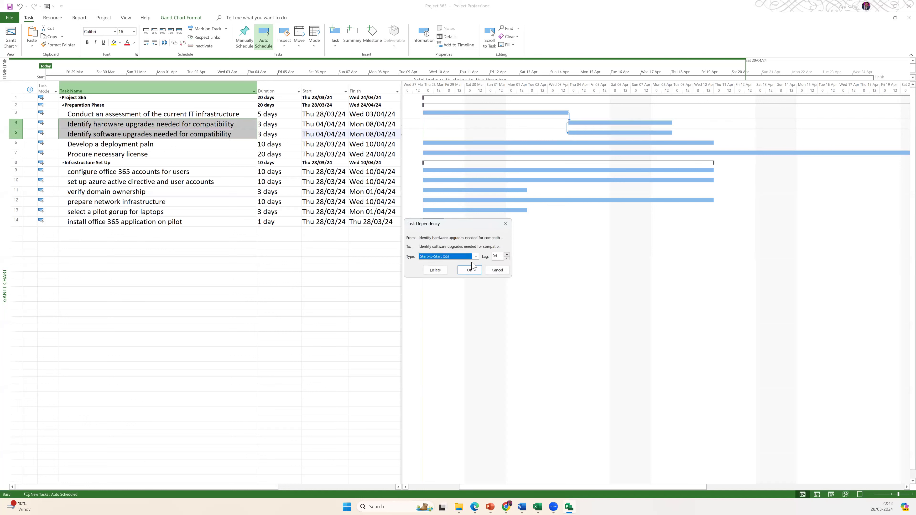
click(476, 257)
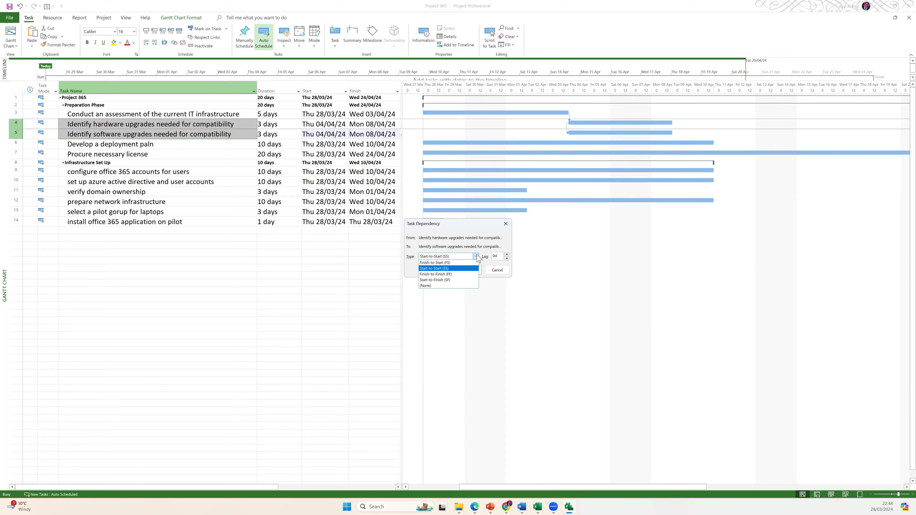
click(189, 153)
click(149, 144)
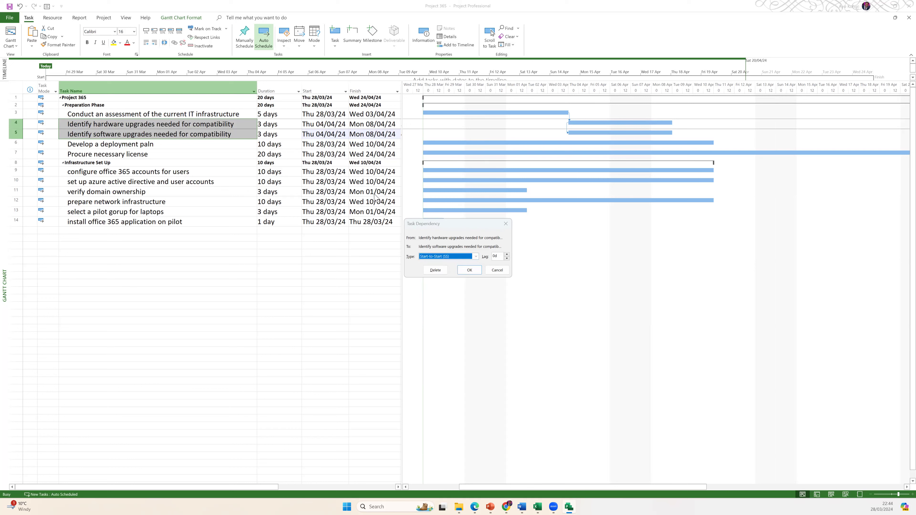
click(469, 270)
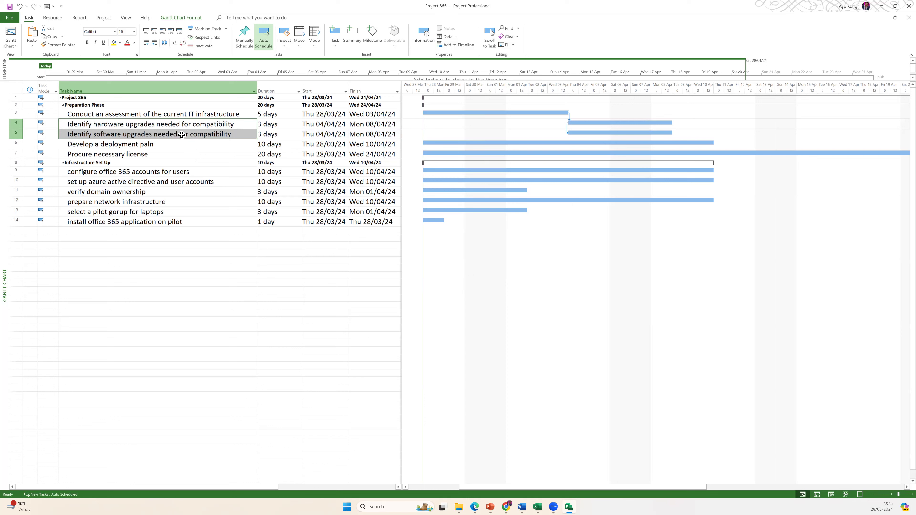
- Link Identify software upgrades needed for compatibility to Develop a deployment paln as its predecessor
drag(182, 135, 184, 144)
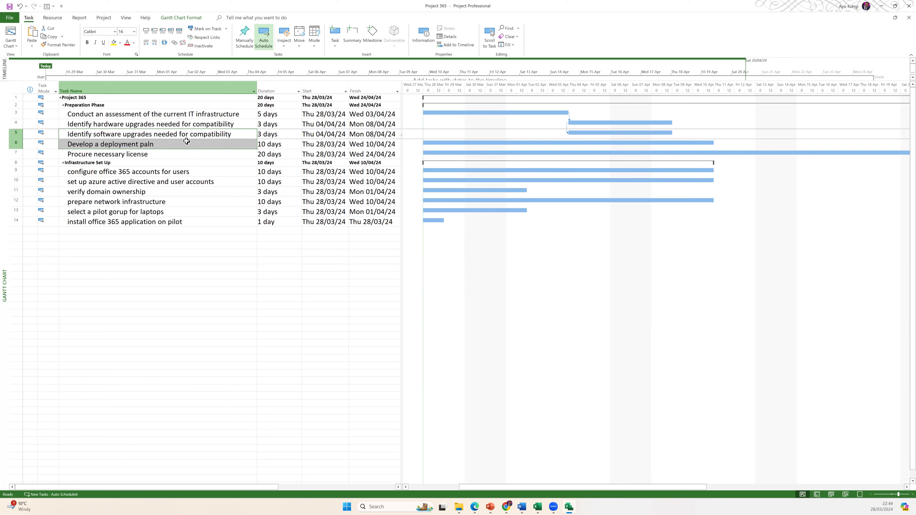
click(174, 43)
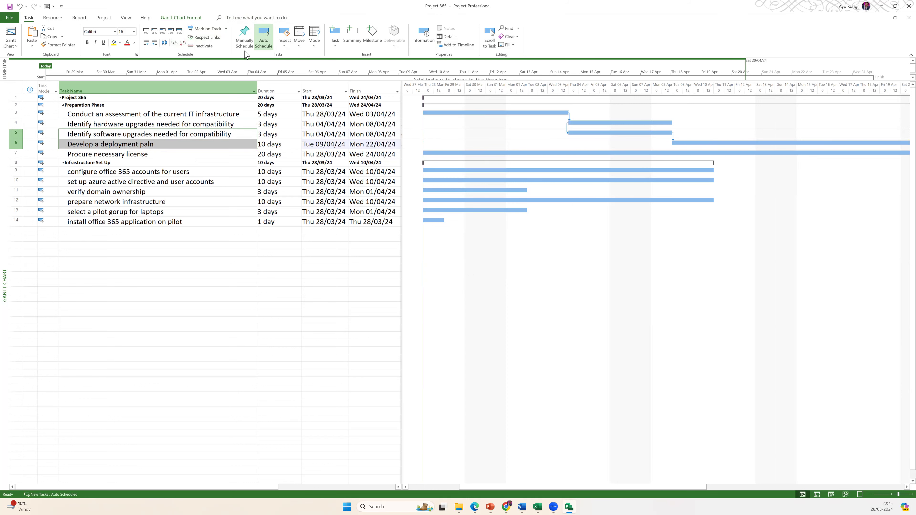
click(870, 495)
click(871, 495)
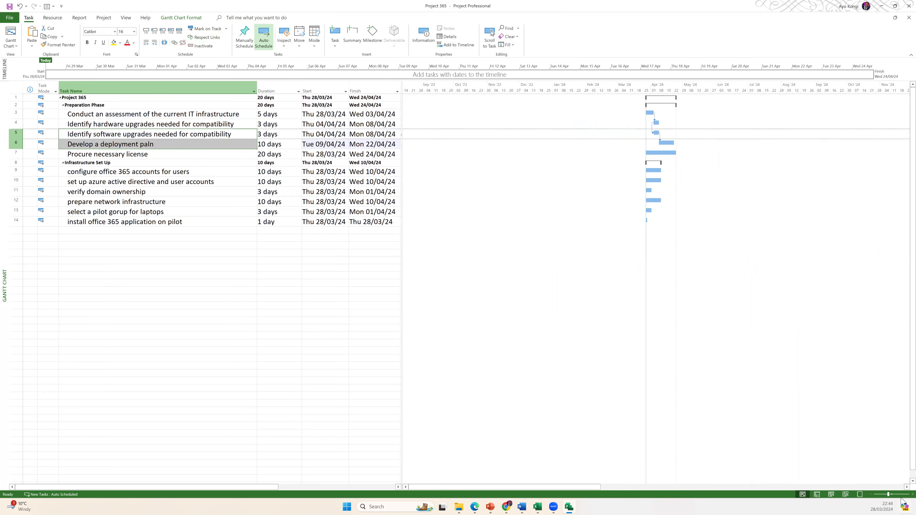
click(913, 495)
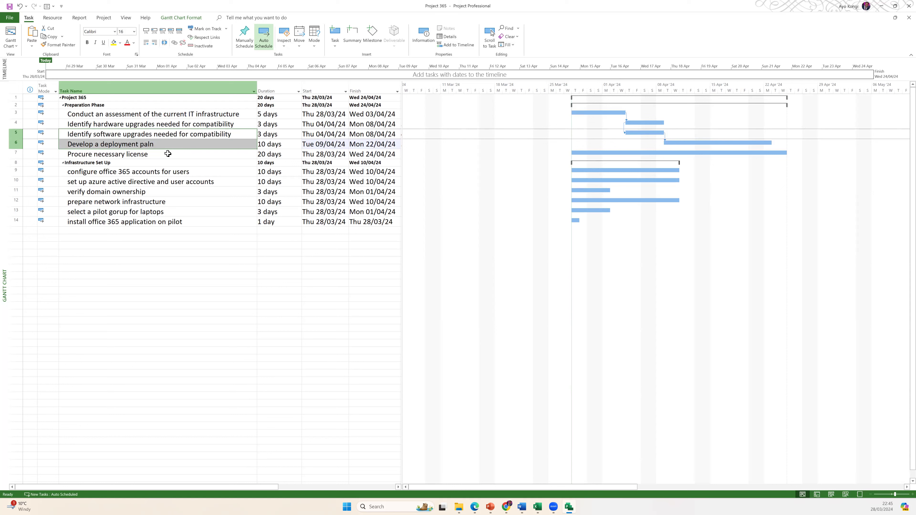
- Set the duration of Procure necessary license to 10 days
click(274, 153)
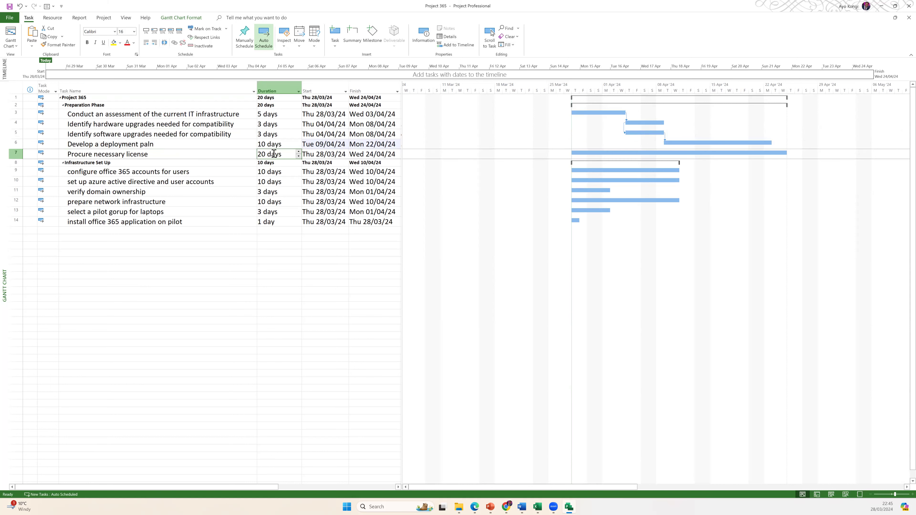
text(10)
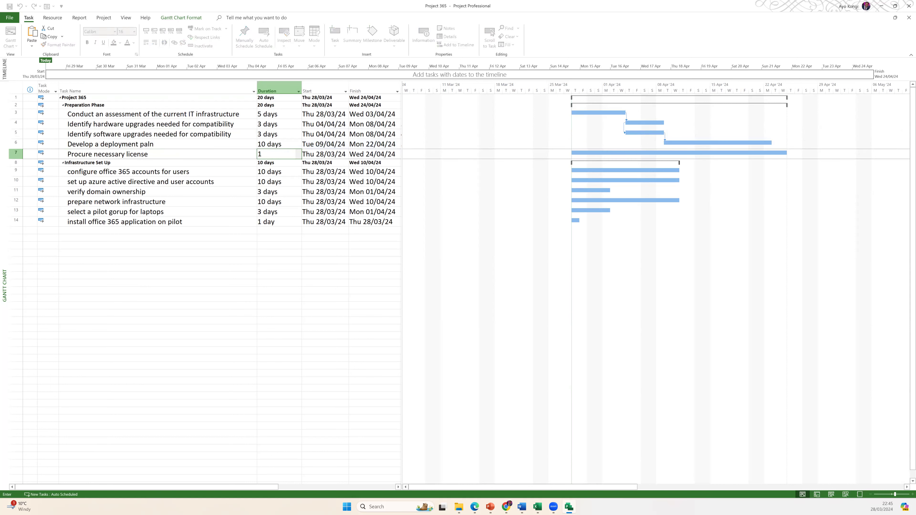
key(Return)
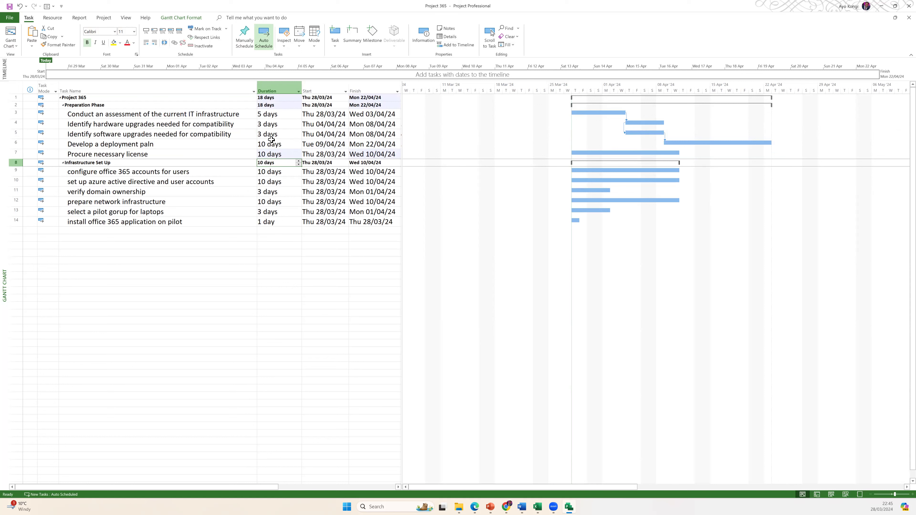
- Link Develop a deployment paln to Procure necessary license as its predecessor
click(163, 144)
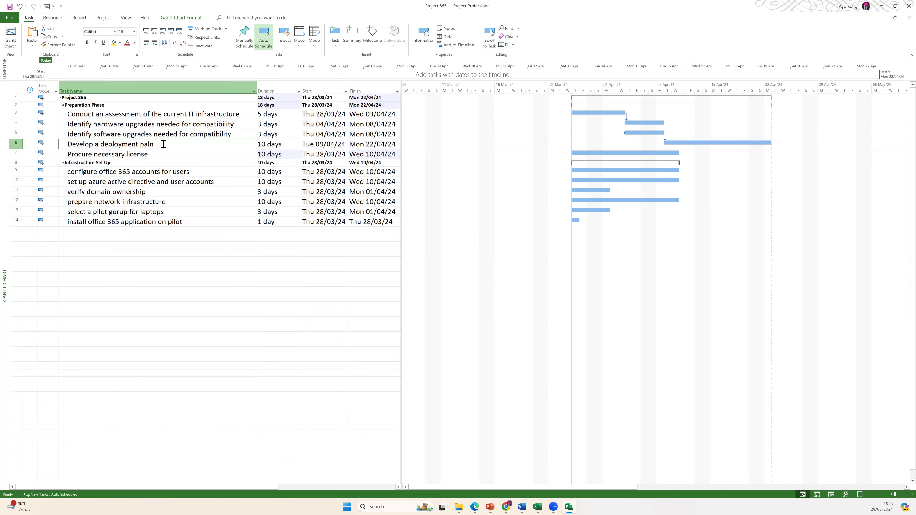
drag(163, 144, 165, 159)
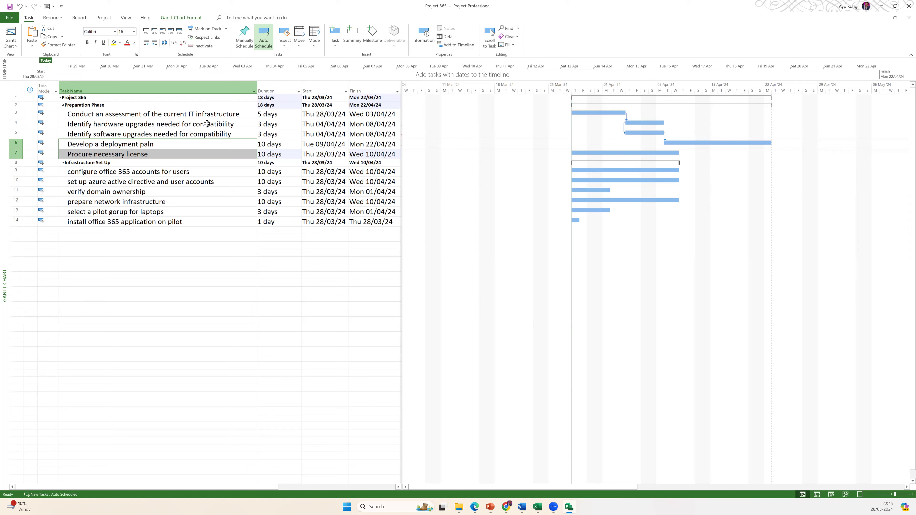
click(175, 43)
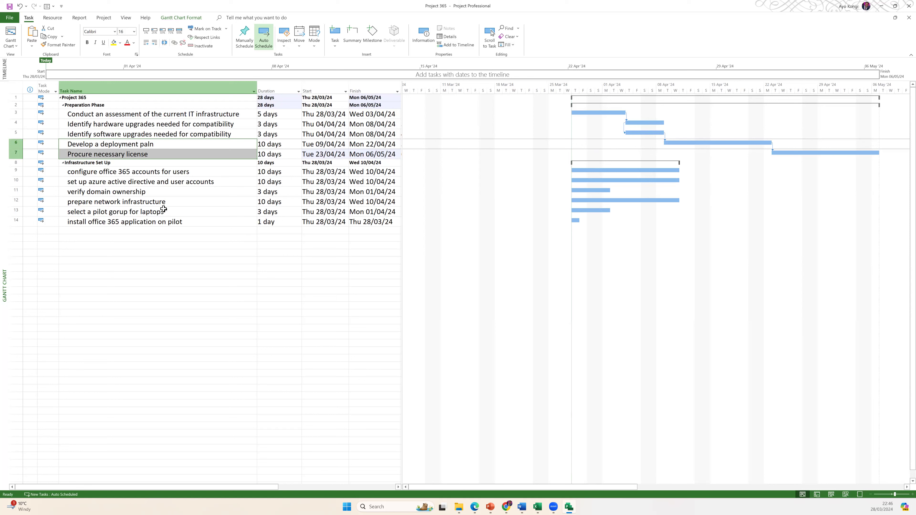
- Change the dependency between Develop a deployment paln and Procure necessary license to Finish-to-Finish (FF)
click(116, 147)
drag(116, 147, 114, 157)
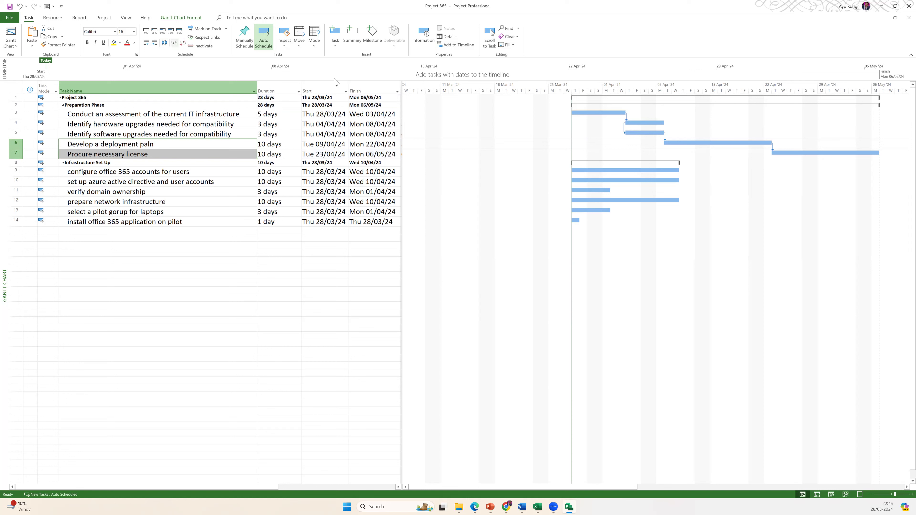
double_click(774, 154)
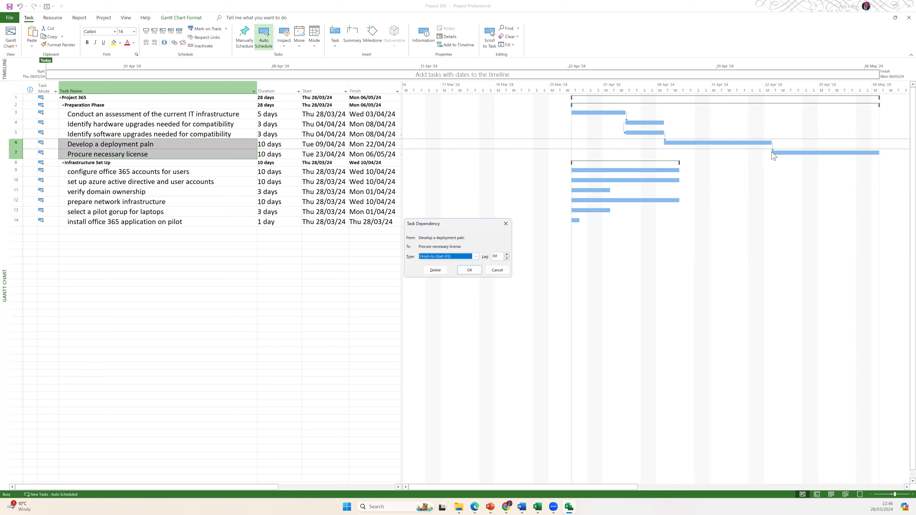
click(475, 257)
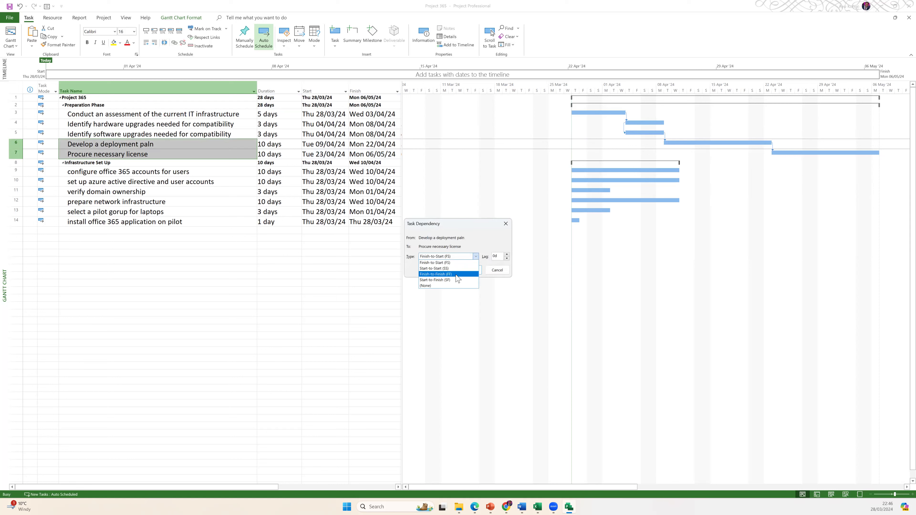
click(459, 279)
click(470, 270)
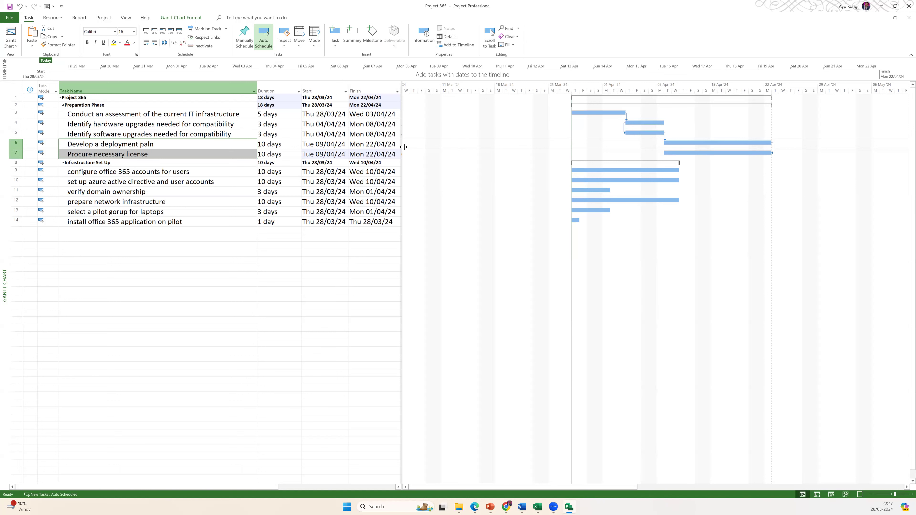
- Reveal the Predecessors column and clear the predecessors of tasks 4 to 7 in the Preparation Phase
drag(402, 148, 450, 123)
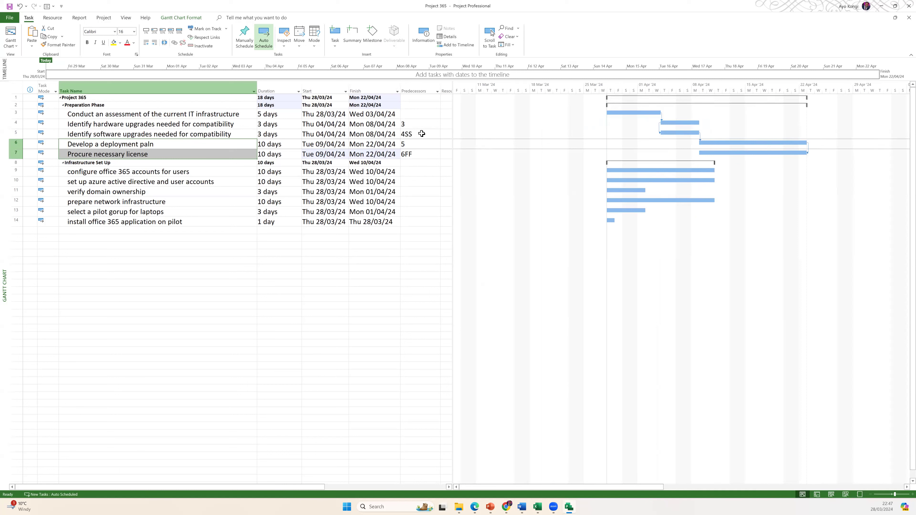
drag(419, 123, 417, 158)
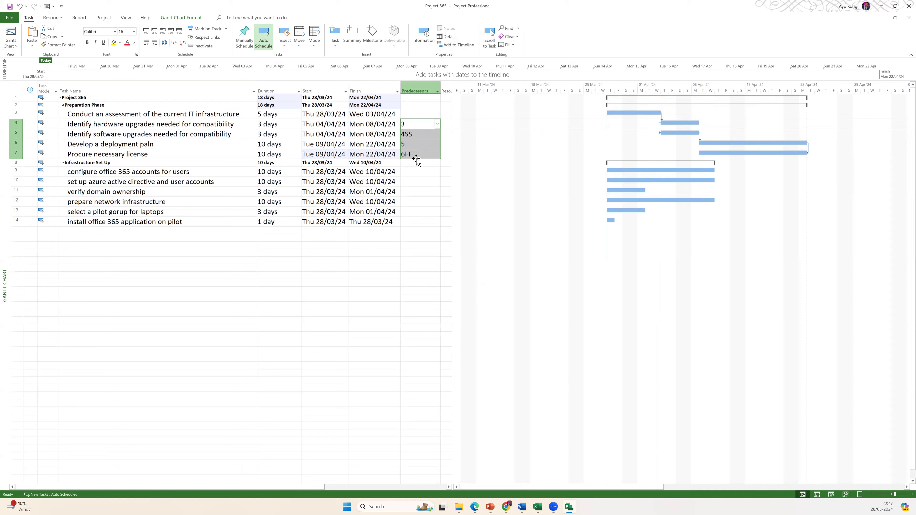
key(Delete)
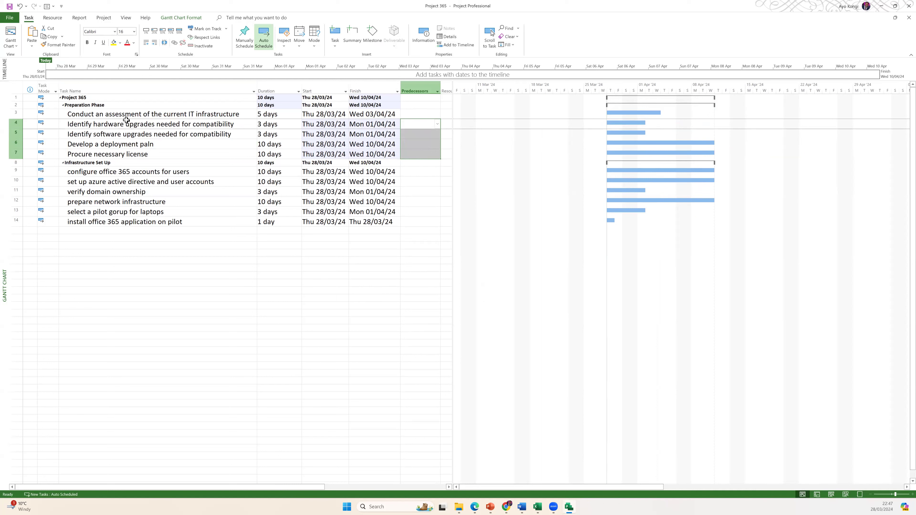
- Enter task 3 as the predecessor of Identify hardware upgrades needed for compatibility in the Predecessors column
click(416, 125)
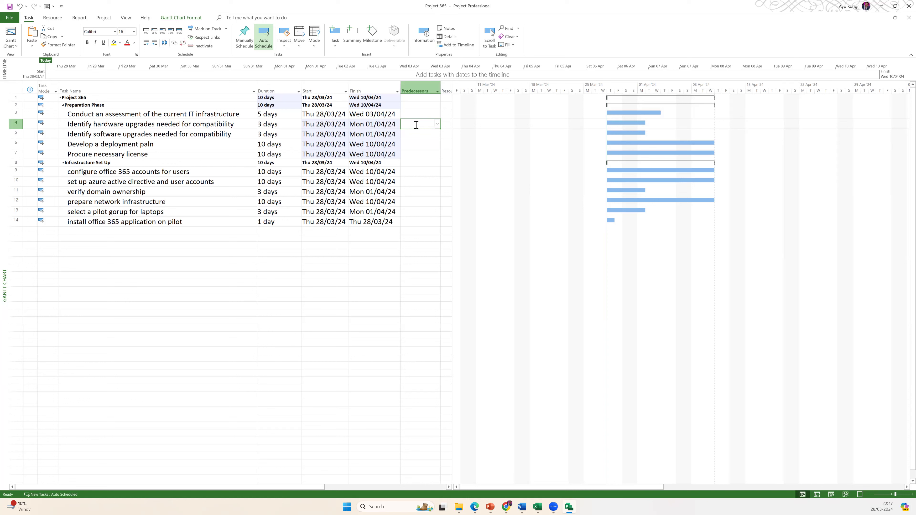
click(415, 124)
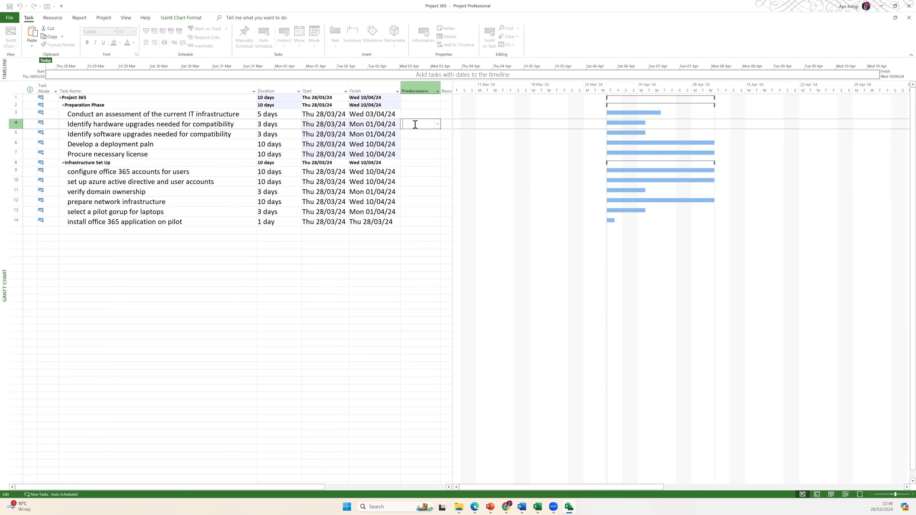
text(3)
click(422, 136)
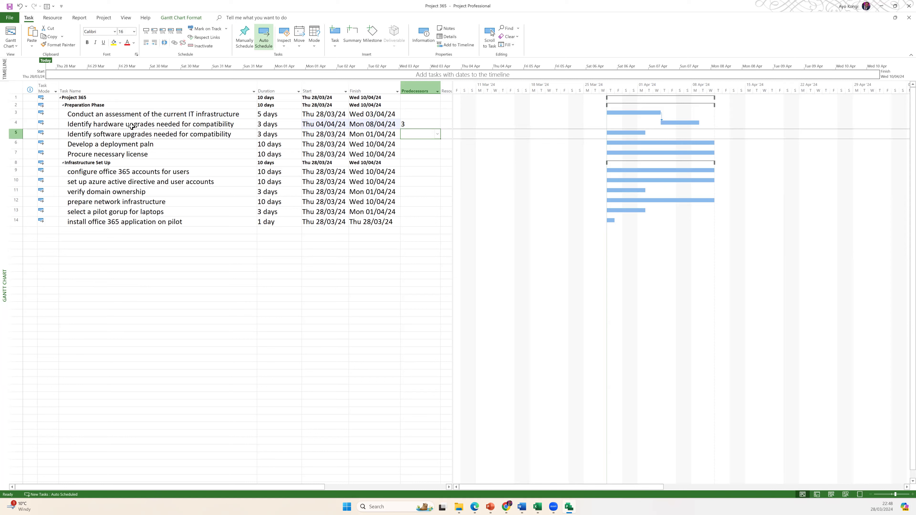
- Enter 4SS as the predecessor of Identify software upgrades needed for compatibility and 5 as the predecessor of Develop a deployment paln
drag(122, 126, 124, 134)
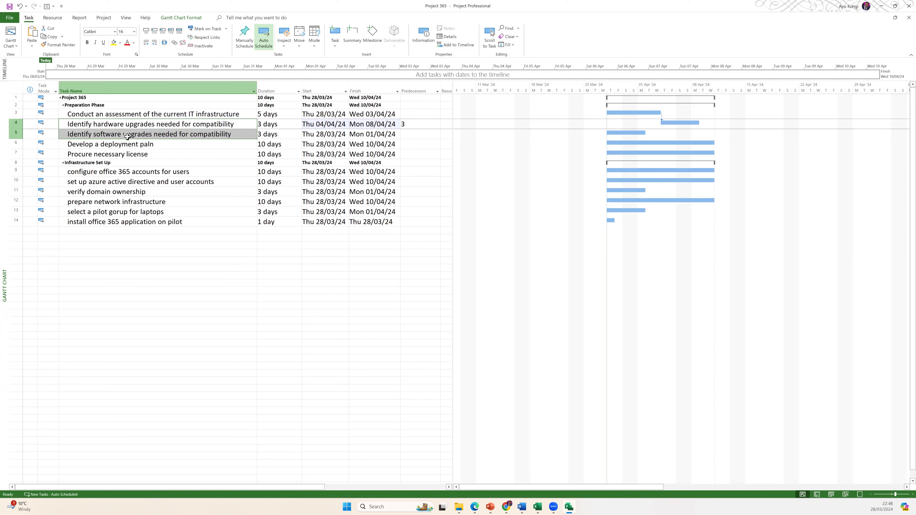
click(420, 132)
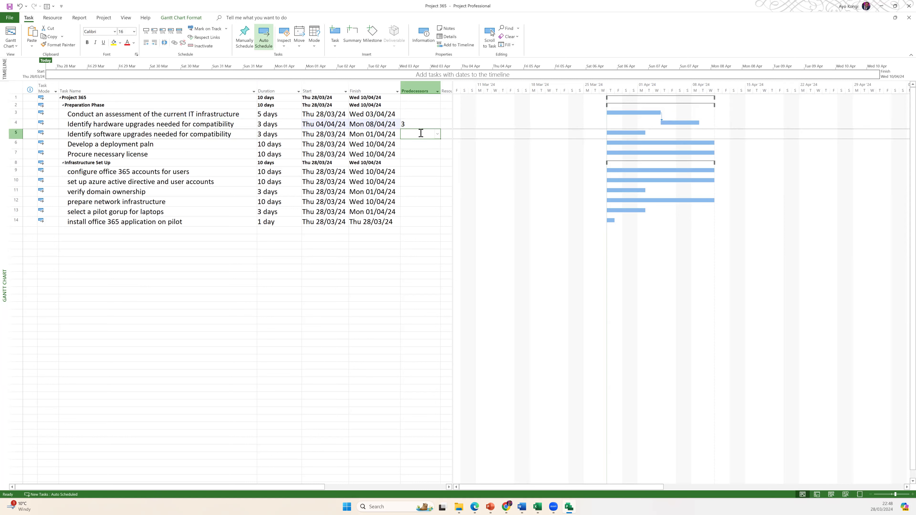
click(421, 133)
text(4)
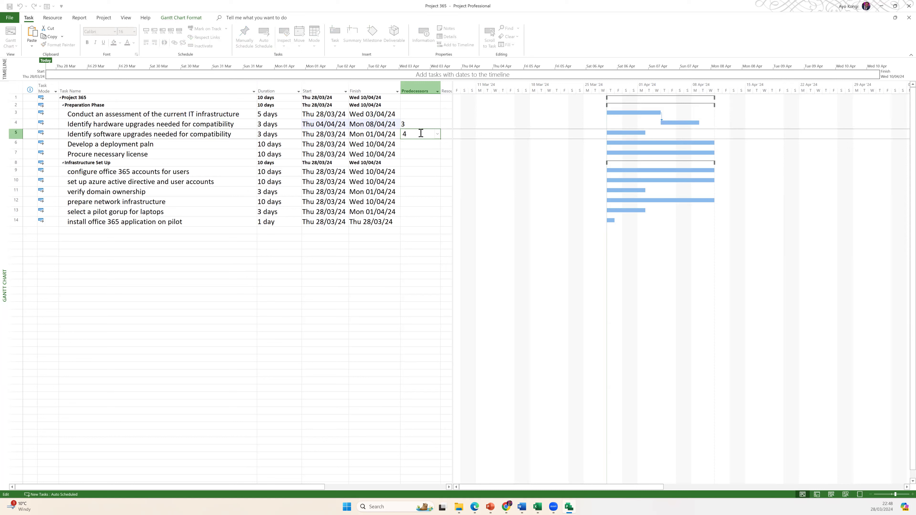
text(SS)
key(Return)
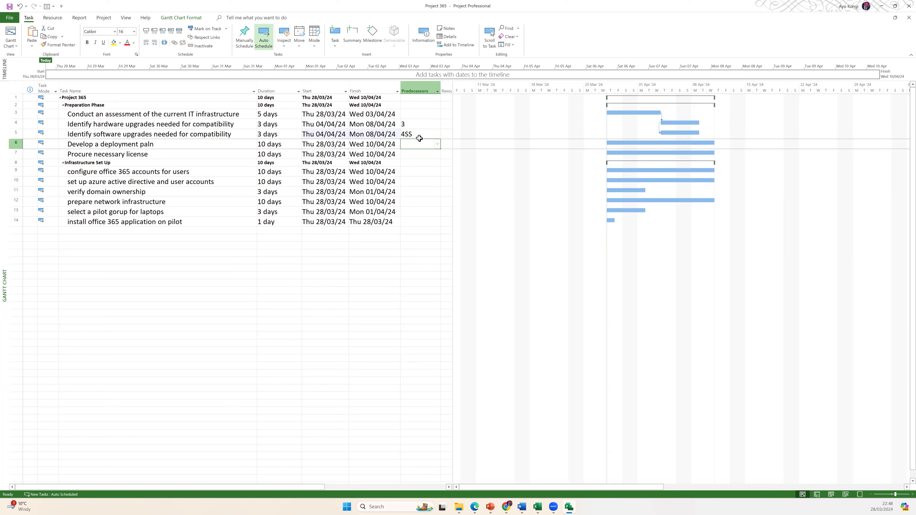
text(5)
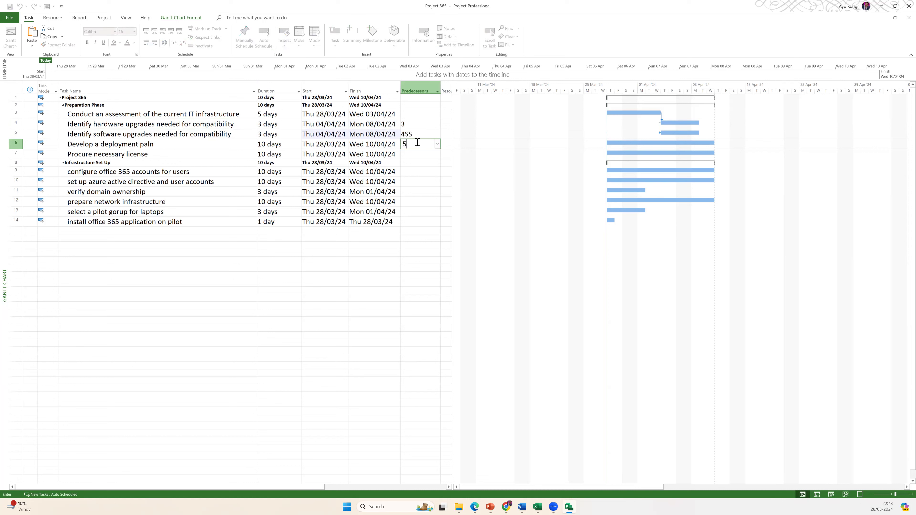
key(Return)
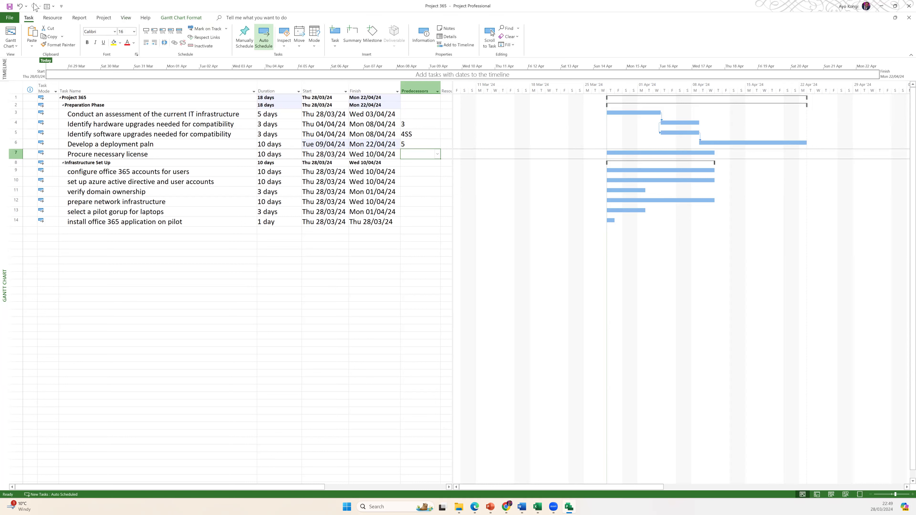
- Undo the recent predecessor edits and clear the Predecessors entries of tasks 4 to 7 in the Preparation Phase
click(20, 7)
click(21, 6)
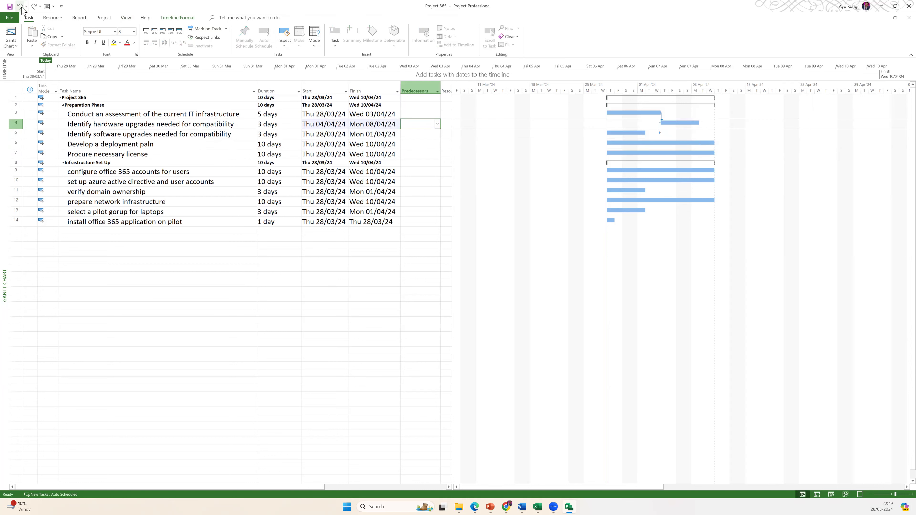
click(413, 239)
drag(408, 124, 408, 155)
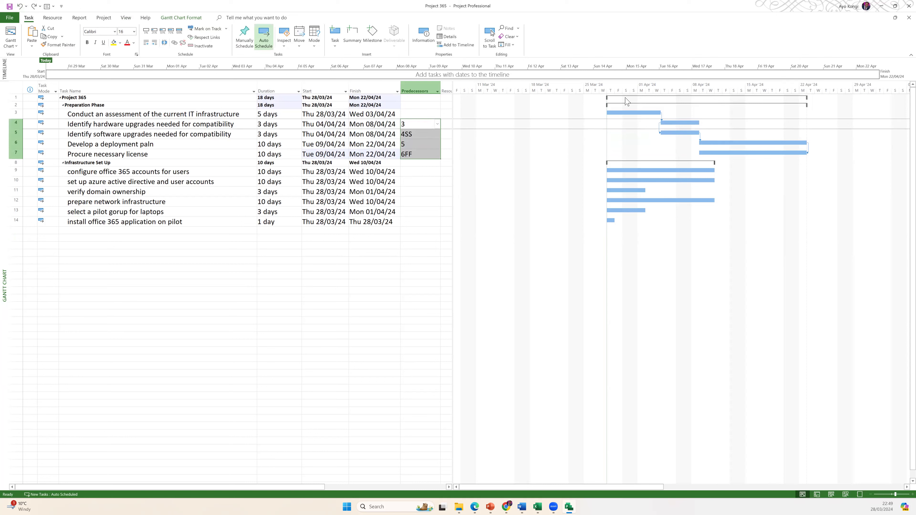
key(Delete)
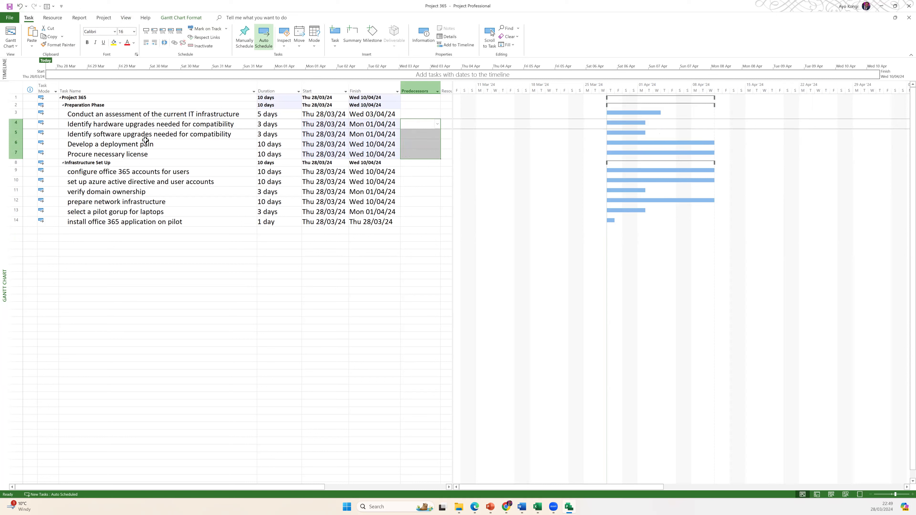
click(411, 133)
text(3)
key(Return)
text(4SS)
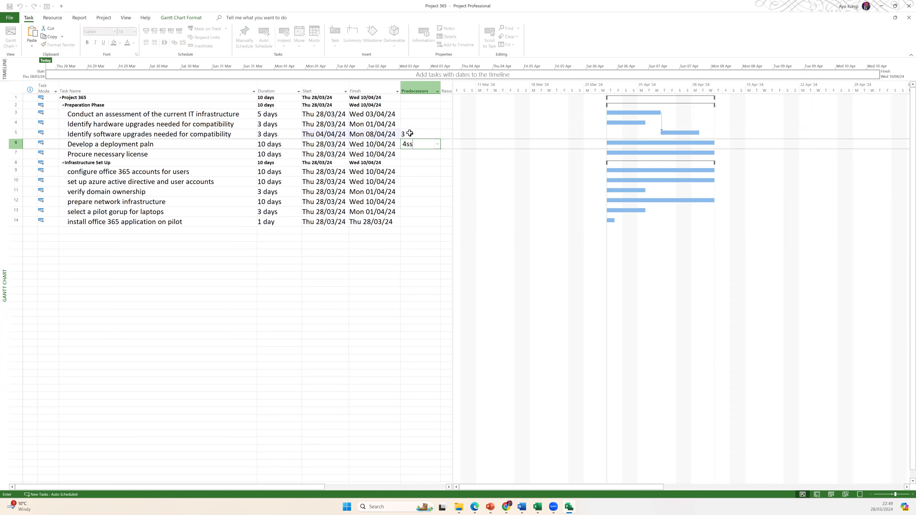
key(Return)
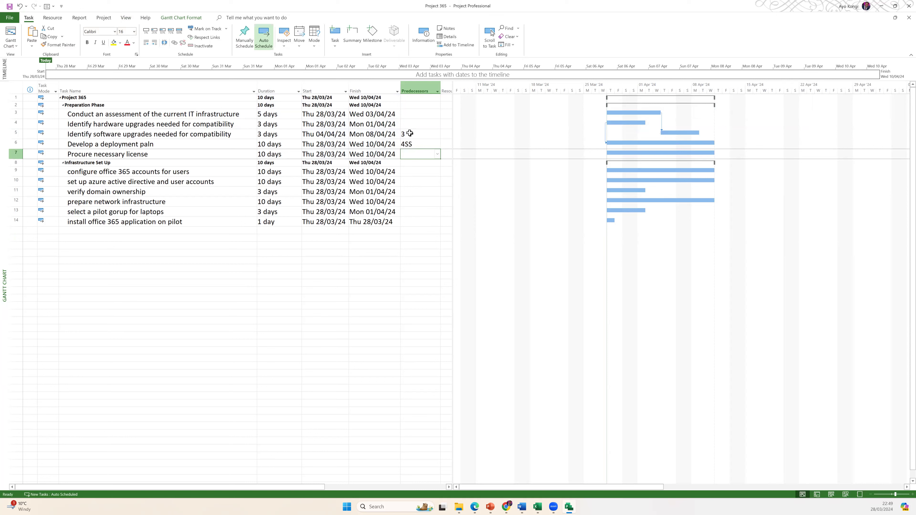
text(6)
key(Return)
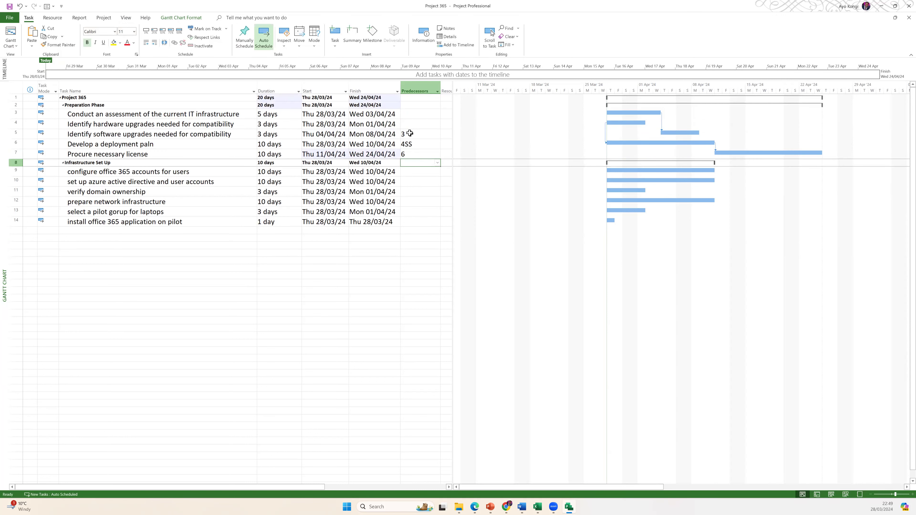
drag(410, 134, 407, 153)
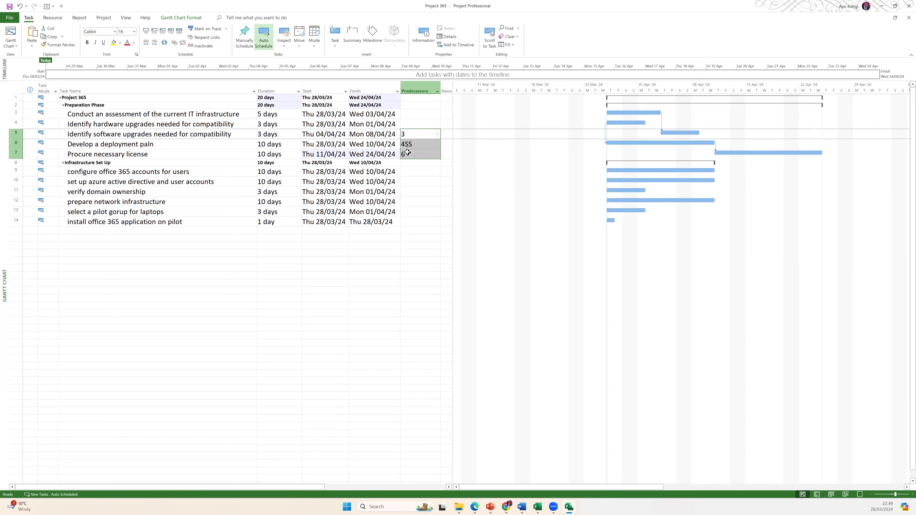
key(Delete)
- Paste the copied predecessors 3 and 4SS for the hardware and software upgrade tasks, continuing past the pasting error
click(418, 123)
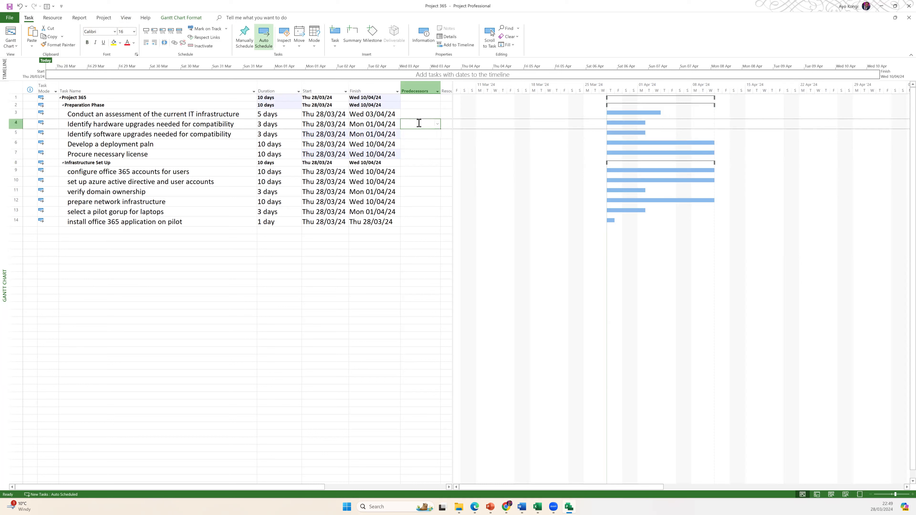
key(ctrl+v)
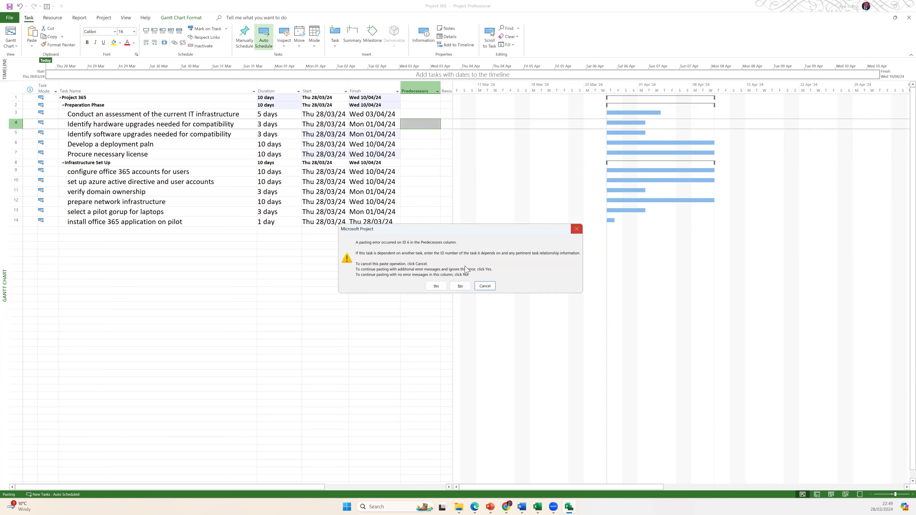
click(436, 286)
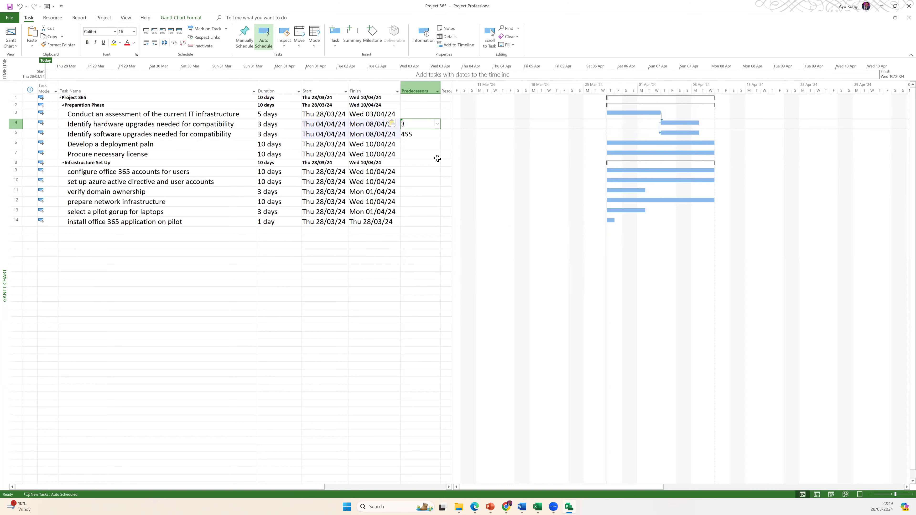
- Enter 5 as the predecessor of Develop a deployment paln and 6FF as the predecessor of Procure necessary license
click(412, 142)
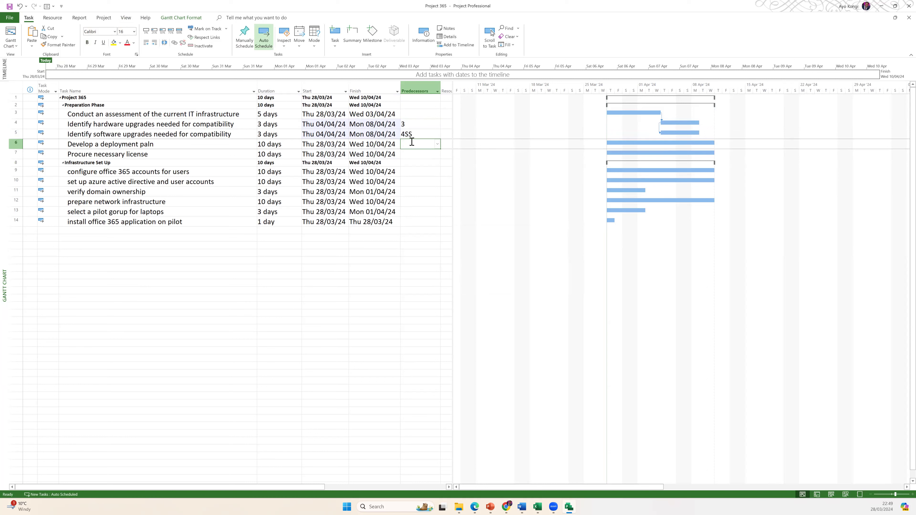
text(5)
key(Return)
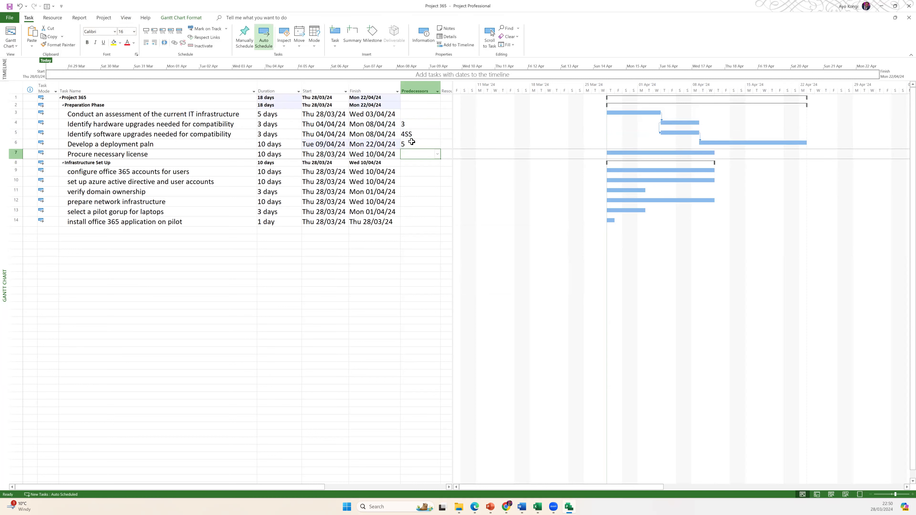
text(6FF)
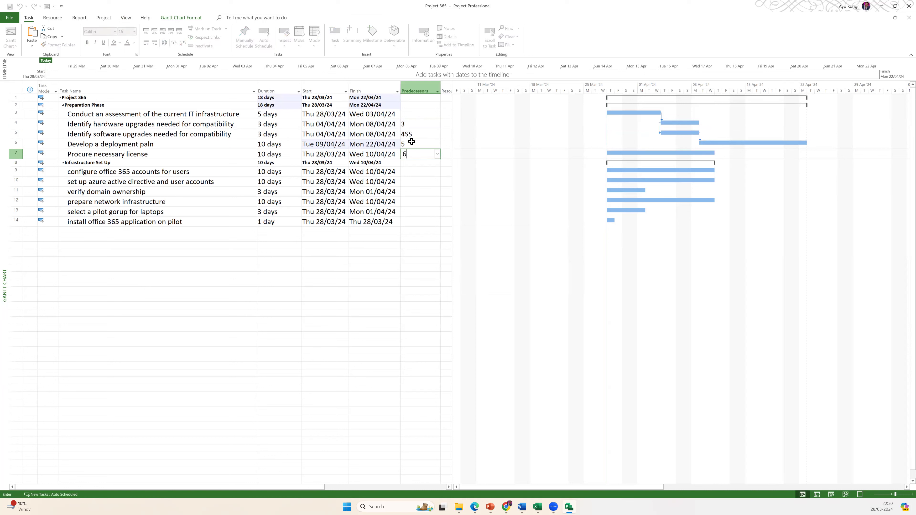
key(Return)
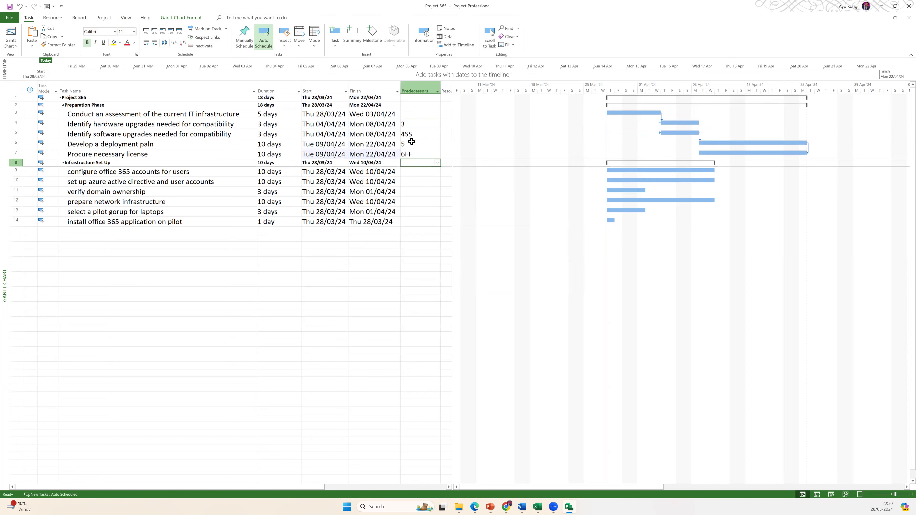
drag(113, 115, 114, 125)
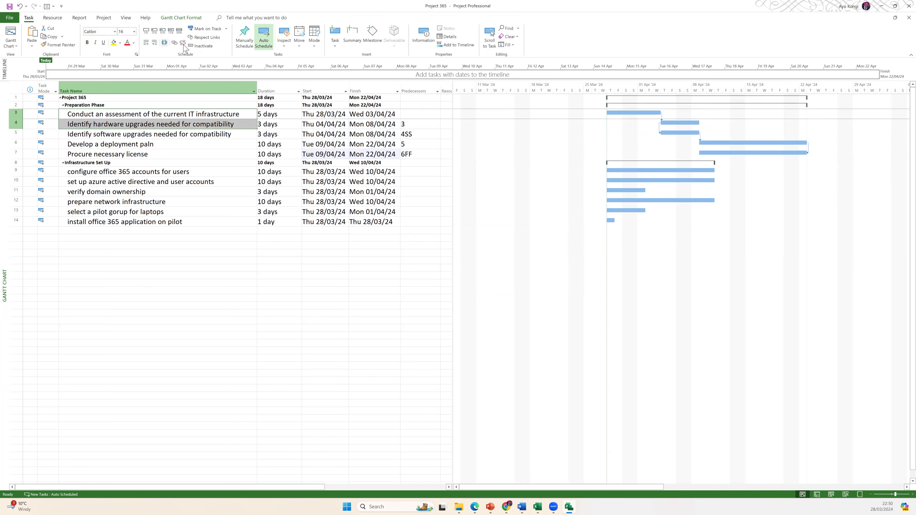
drag(419, 124, 419, 153)
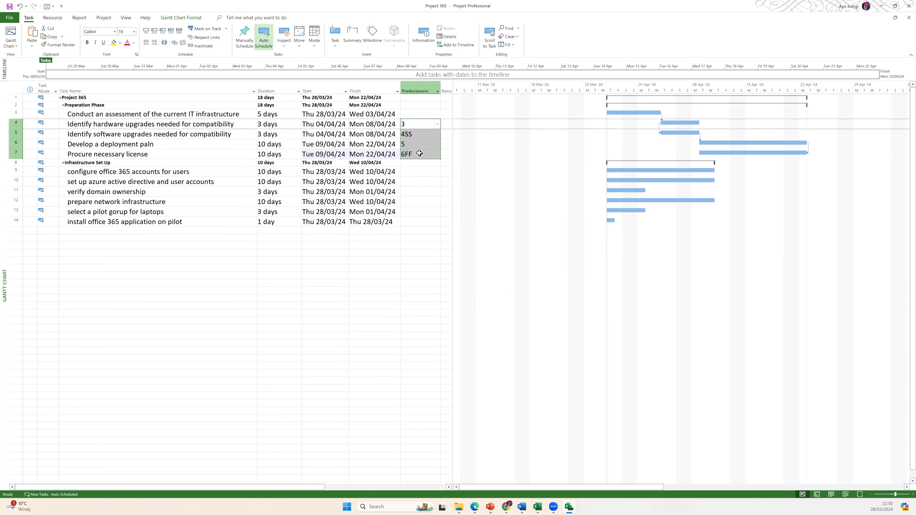
- Open the recent project Integra Planning MasterPlan_V3.9 12.07.23
click(10, 18)
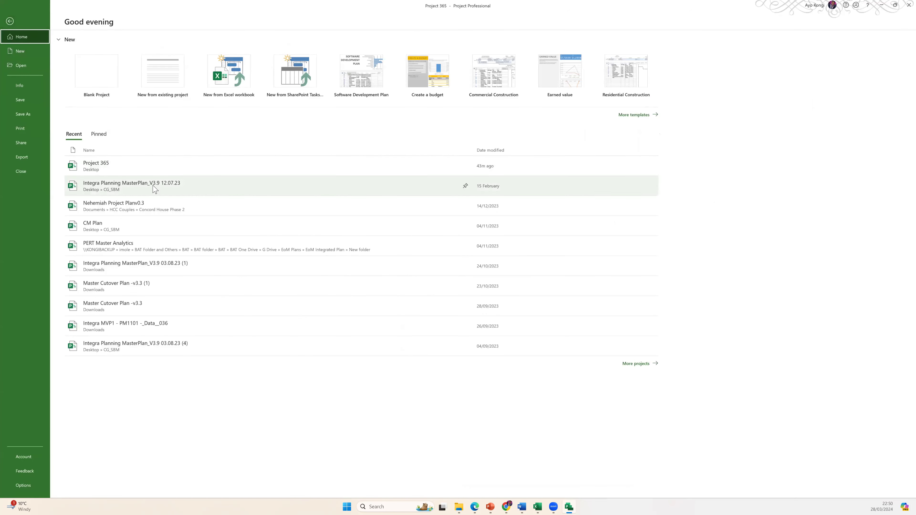
click(152, 186)
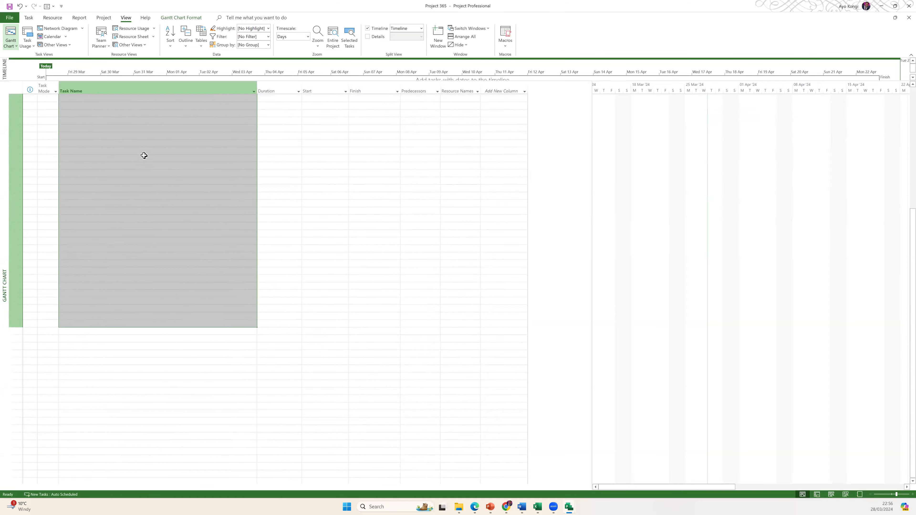
drag(144, 155, 148, 179)
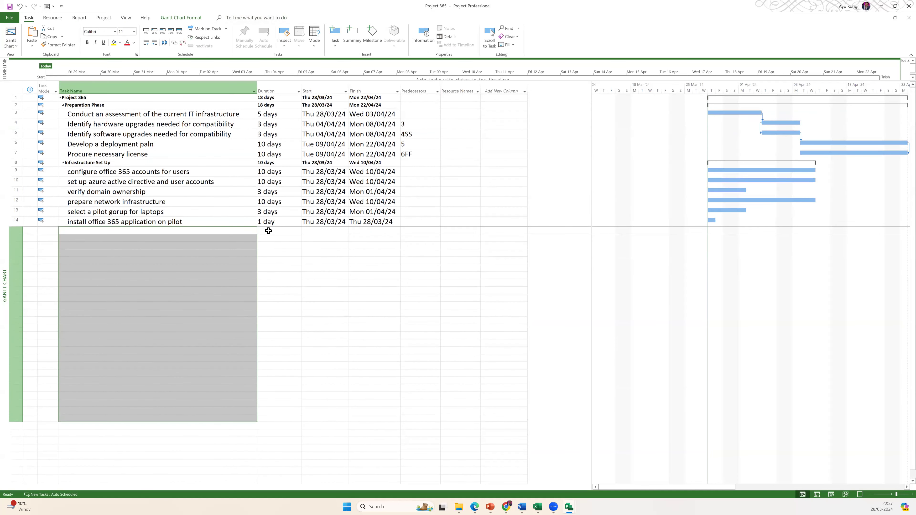
drag(262, 230, 374, 419)
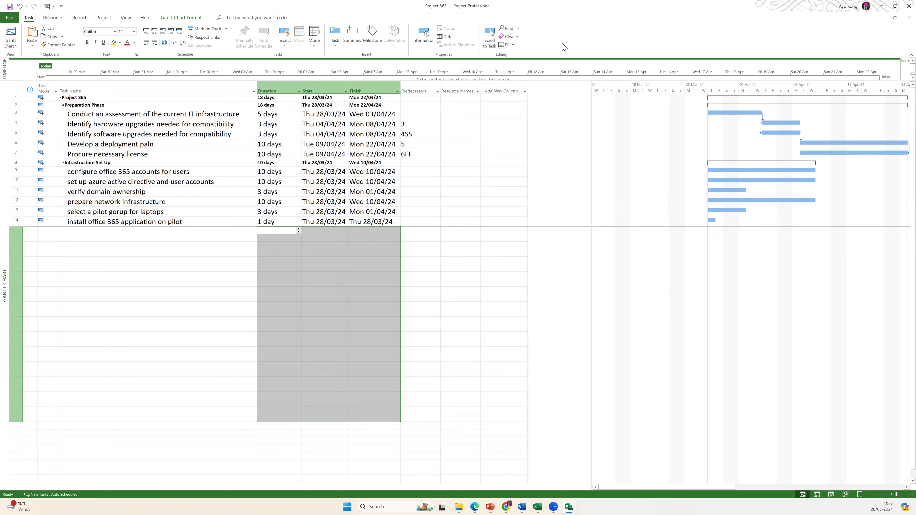
click(500, 33)
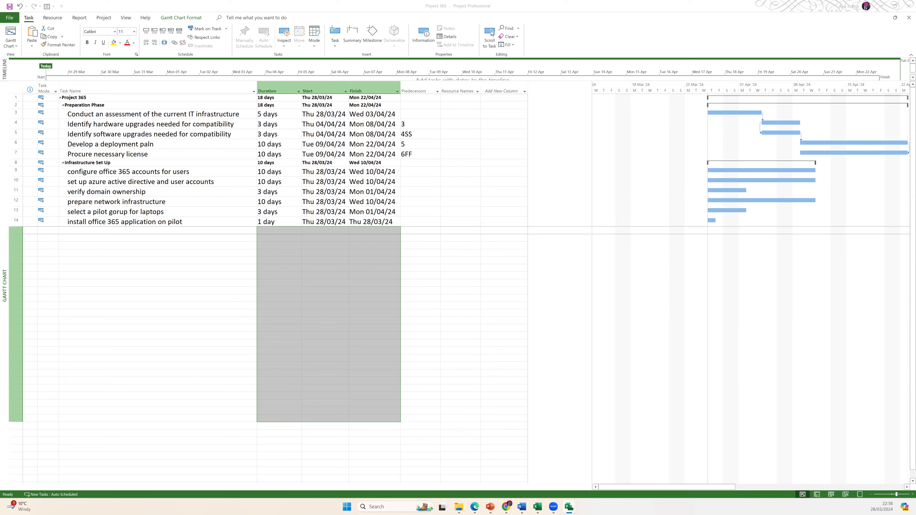